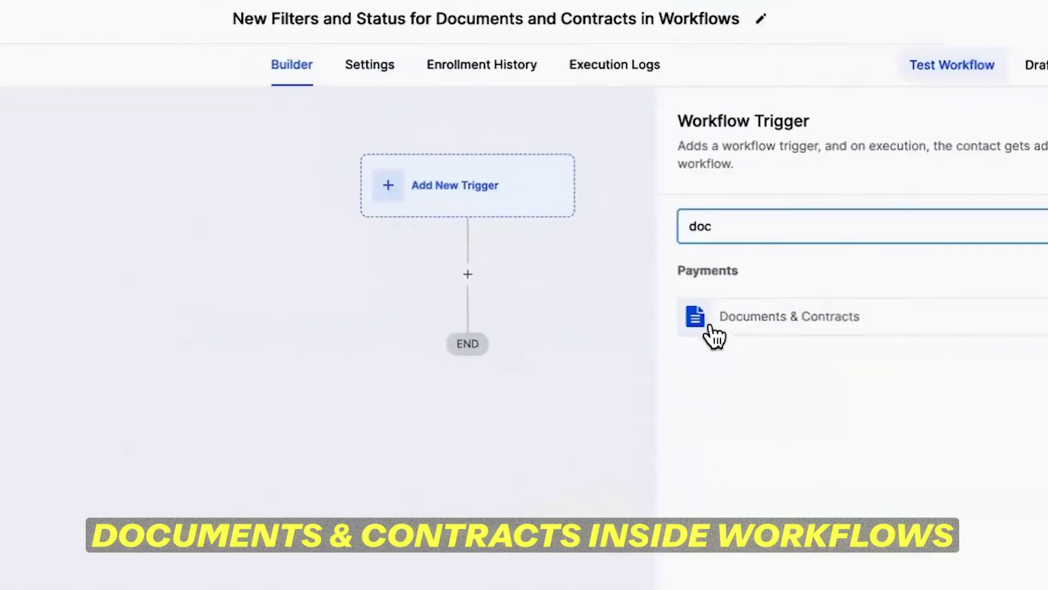
Open the Documents & Contracts settings, showing the document received and signed notification templates
{"action": "left_click", "coordinate": [845, 319]}
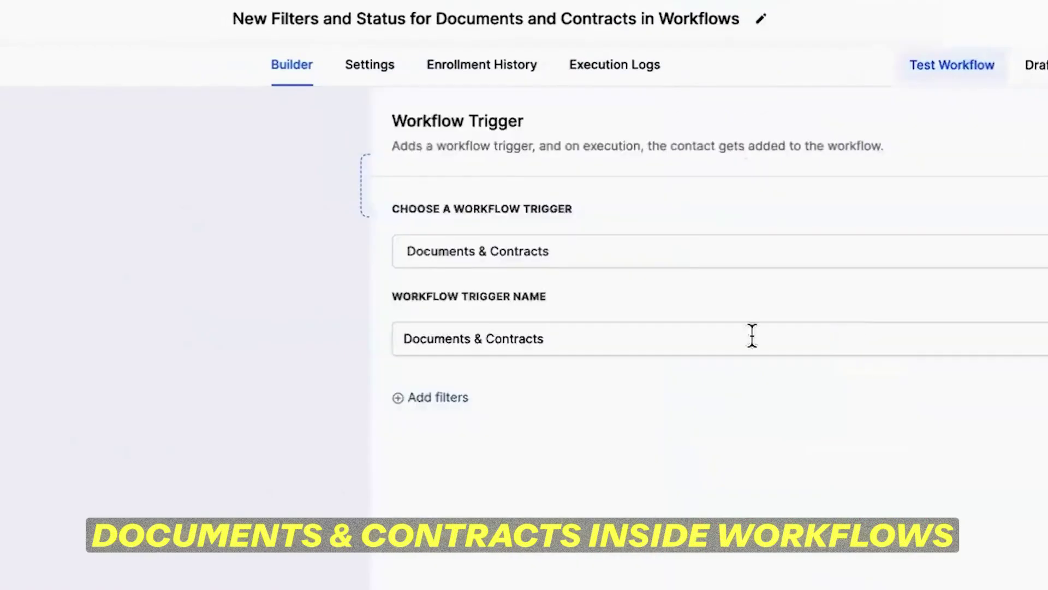
{"action": "left_click", "coordinate": [437, 399]}
{"action": "left_click", "coordinate": [486, 415]}
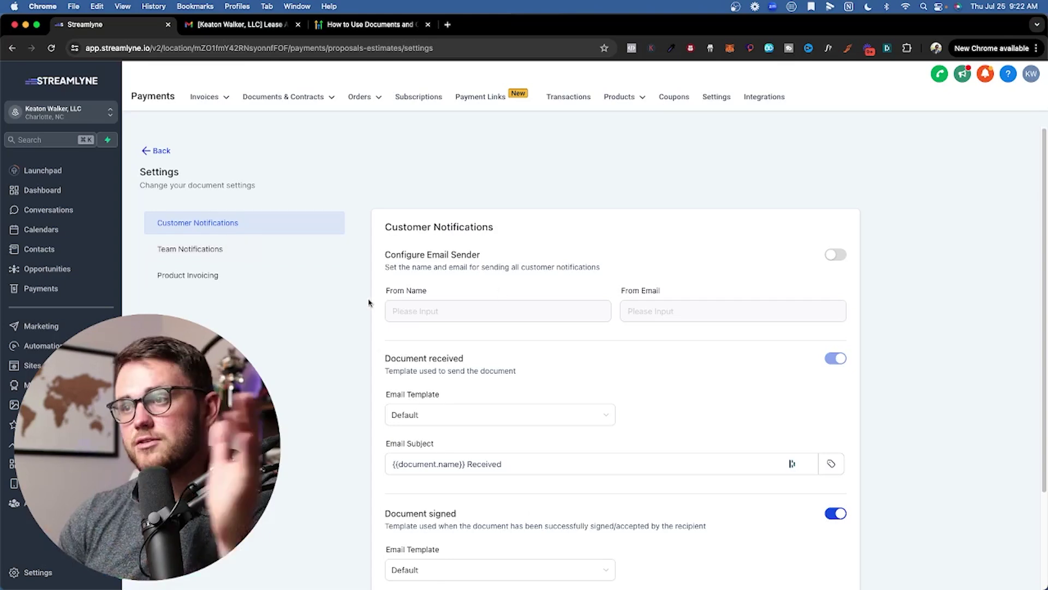
Scroll the Customer Notifications card, then view the 'Lease Agreement received' email in Gmail
{"action": "scroll", "coordinate": [363, 302], "scroll_direction": "down", "scroll_amount": 2}
{"action": "scroll", "coordinate": [363, 302], "scroll_direction": "down", "scroll_amount": 1}
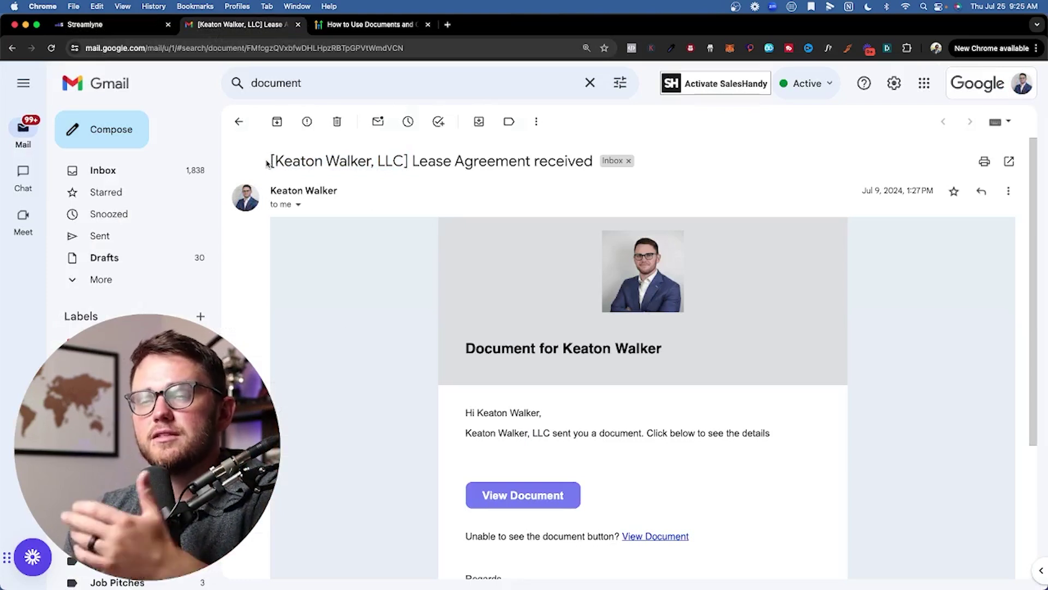
Highlight parts of the lease email's subject, then return to Streamlyne's notification settings
{"action": "left_click_drag", "start_coordinate": [267, 164], "coordinate": [535, 162]}
{"action": "left_click", "coordinate": [410, 162]}
{"action": "left_click", "coordinate": [543, 186]}
{"action": "scroll", "coordinate": [666, 304], "scroll_direction": "down", "scroll_amount": 5}
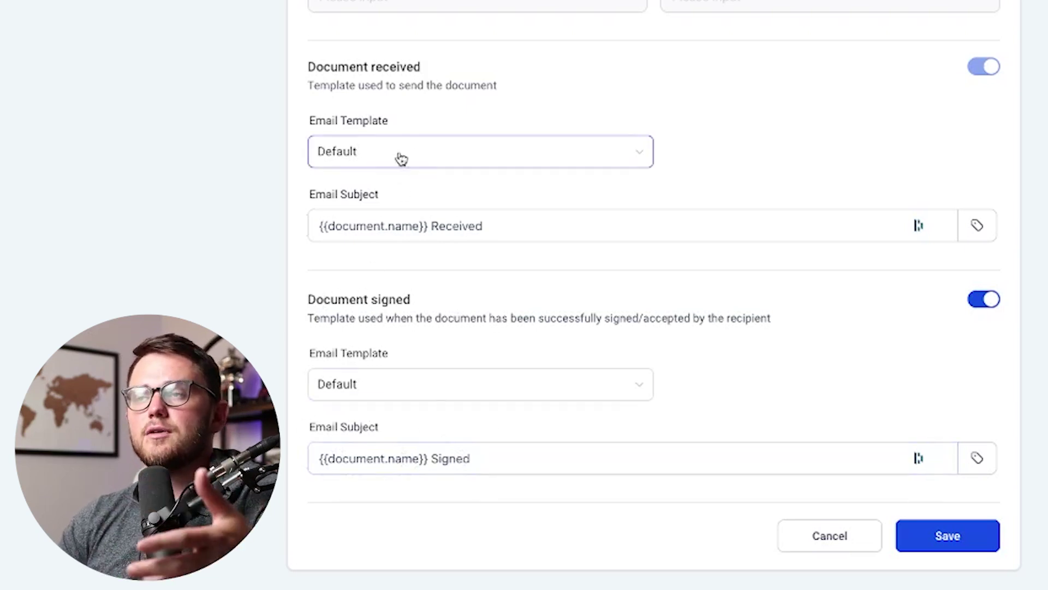
Keep the received-document email template at Default and show the Team Notifications settings
{"action": "left_click", "coordinate": [417, 148]}
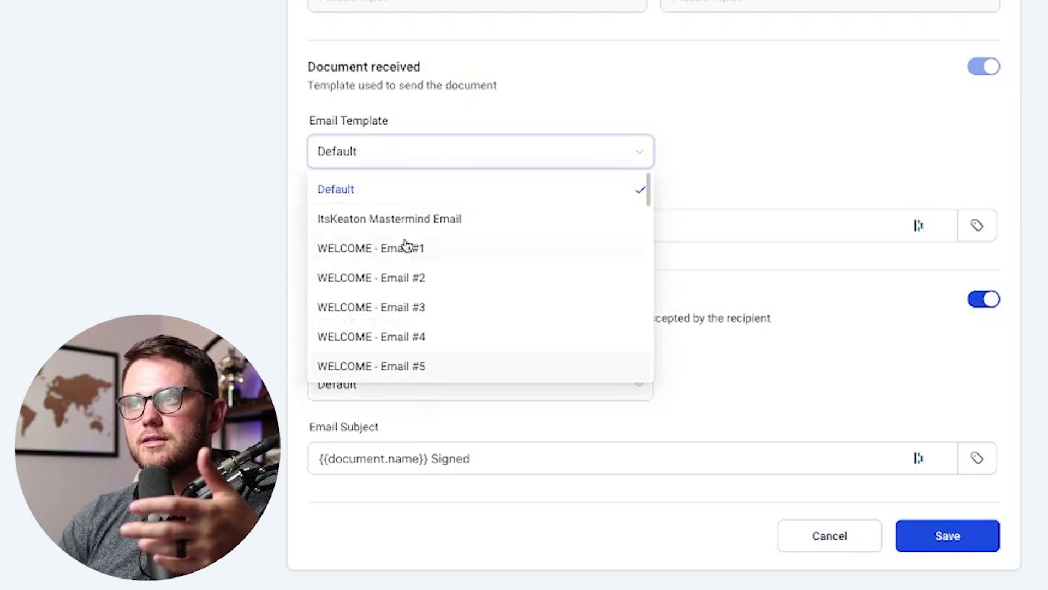
{"action": "left_click", "coordinate": [175, 246]}
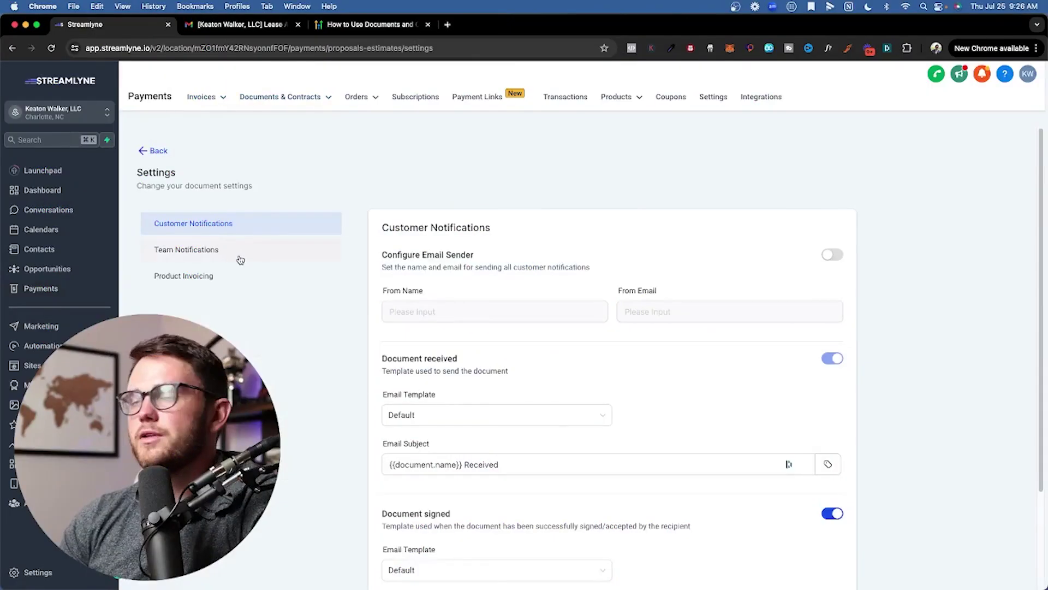
{"action": "left_click", "coordinate": [238, 258]}
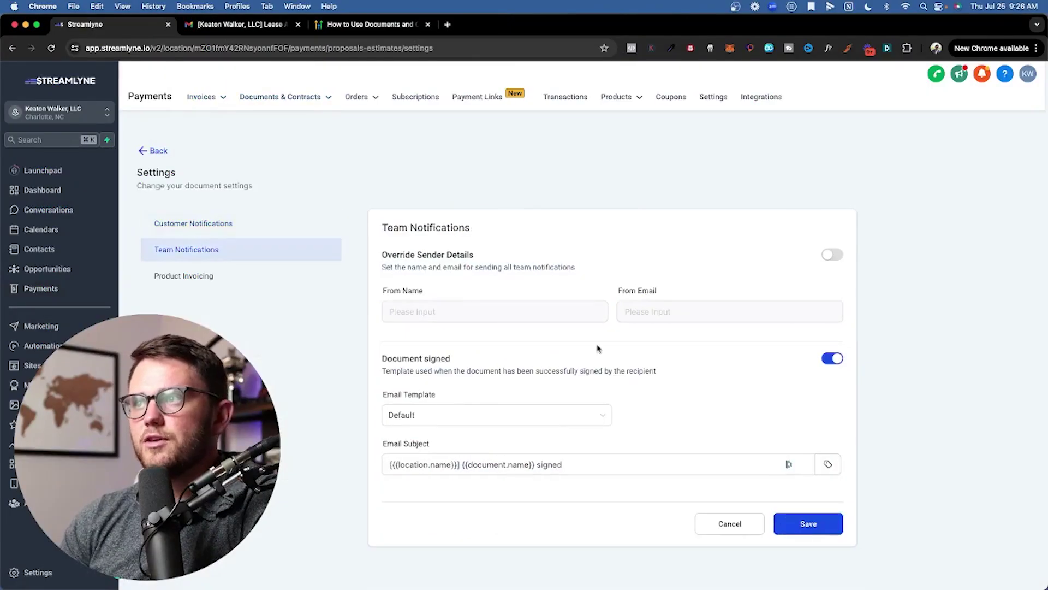
Leave Override Sender Details off, review Product Invoicing's automatic invoice option, then go back
{"action": "left_click", "coordinate": [832, 254]}
{"action": "left_click", "coordinate": [832, 255]}
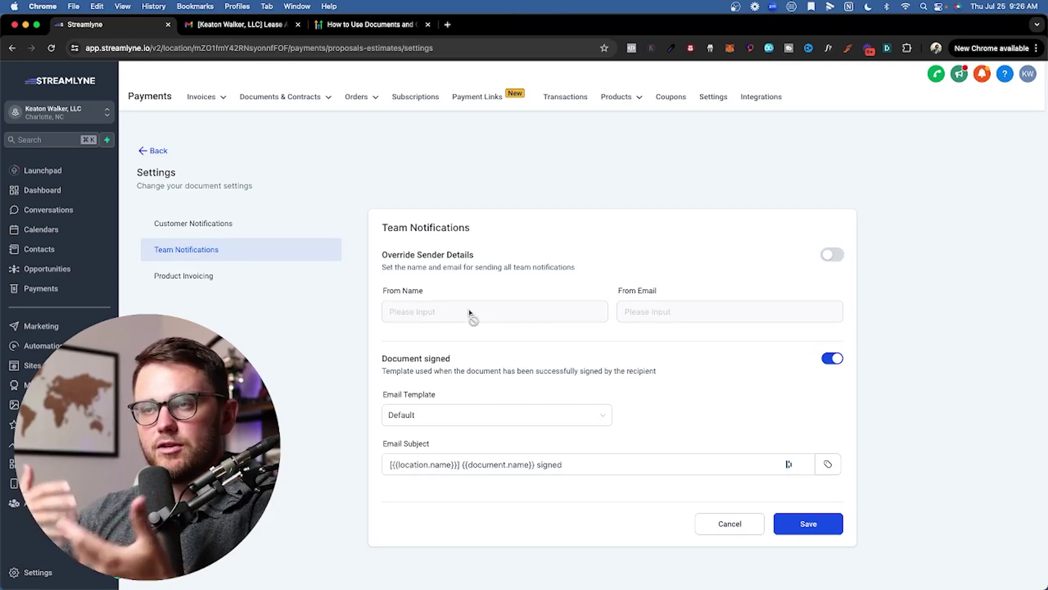
{"action": "left_click", "coordinate": [269, 288]}
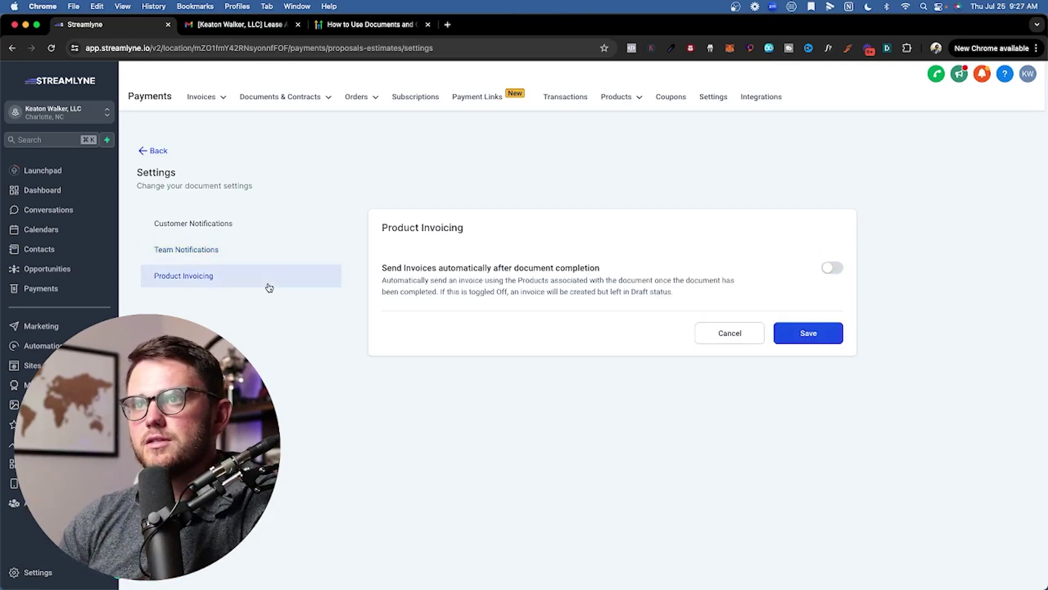
{"action": "left_click_drag", "start_coordinate": [381, 270], "coordinate": [624, 275]}
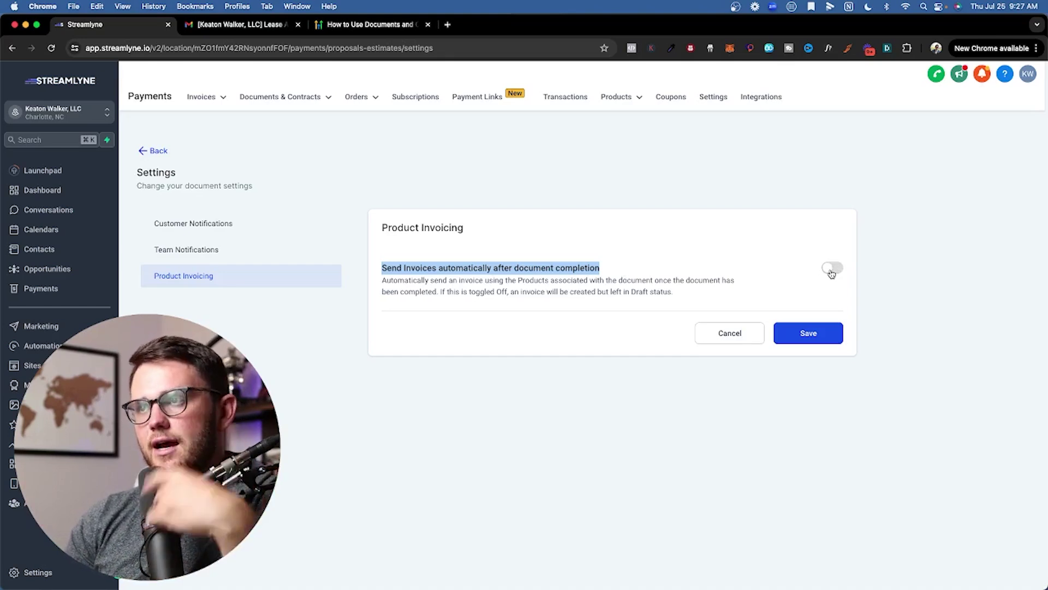
{"action": "left_click", "coordinate": [501, 290]}
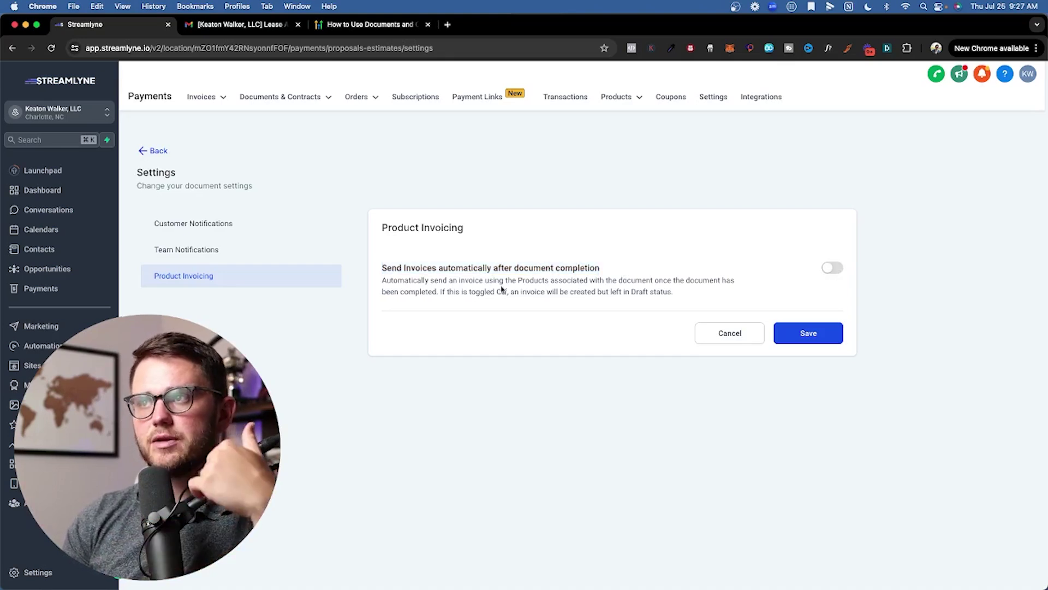
{"action": "left_click_drag", "start_coordinate": [518, 280], "coordinate": [592, 276]}
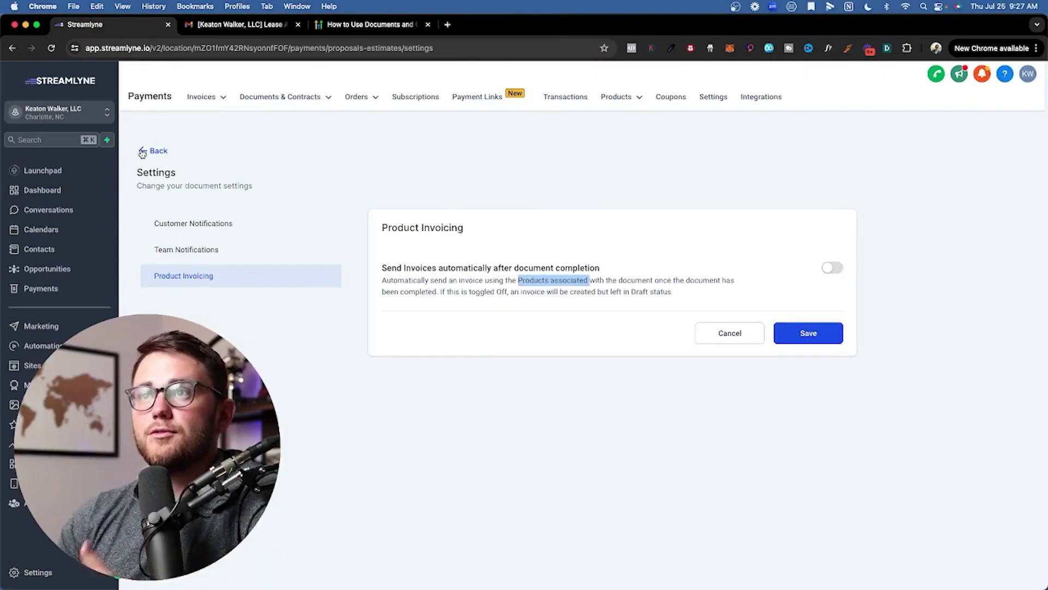
{"action": "left_click", "coordinate": [0, 59]}
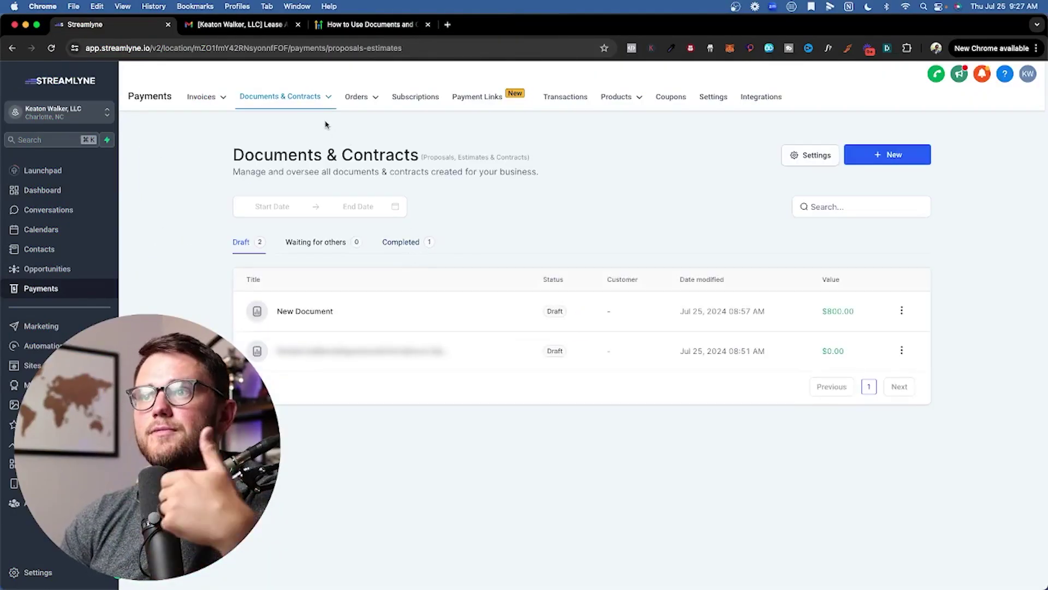
Create a new blank template from scratch on the Documents & Contracts Templates page
{"action": "mouse_move", "coordinate": [311, 106]}
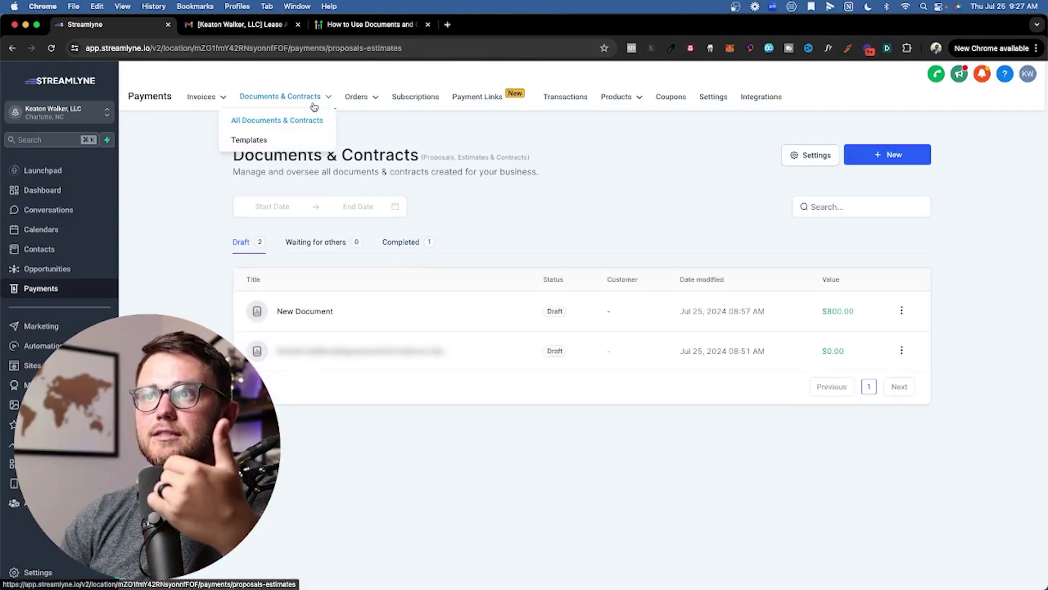
{"action": "left_click", "coordinate": [261, 141]}
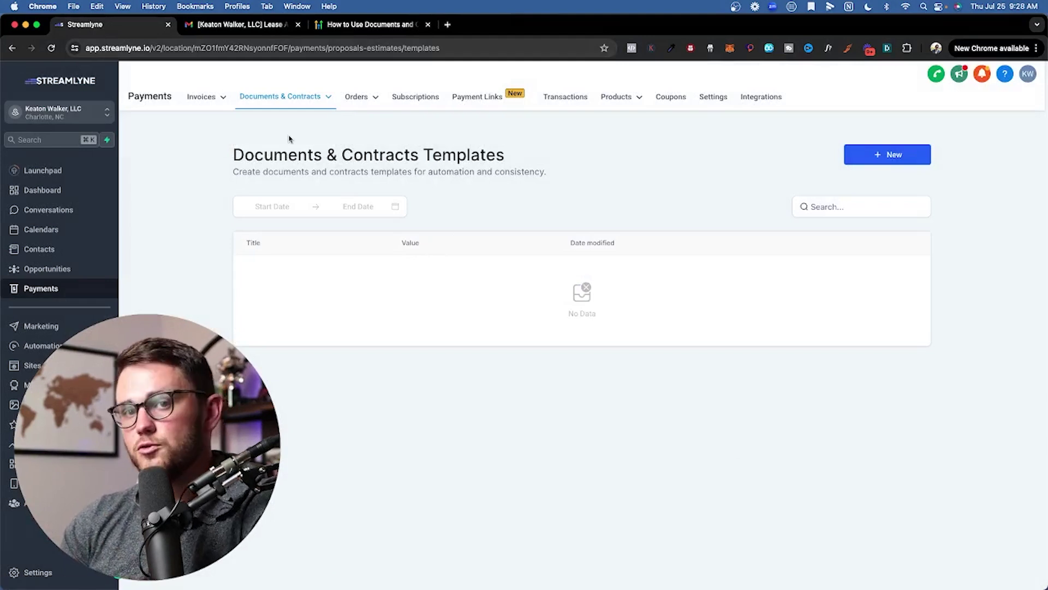
{"action": "left_click", "coordinate": [875, 157]}
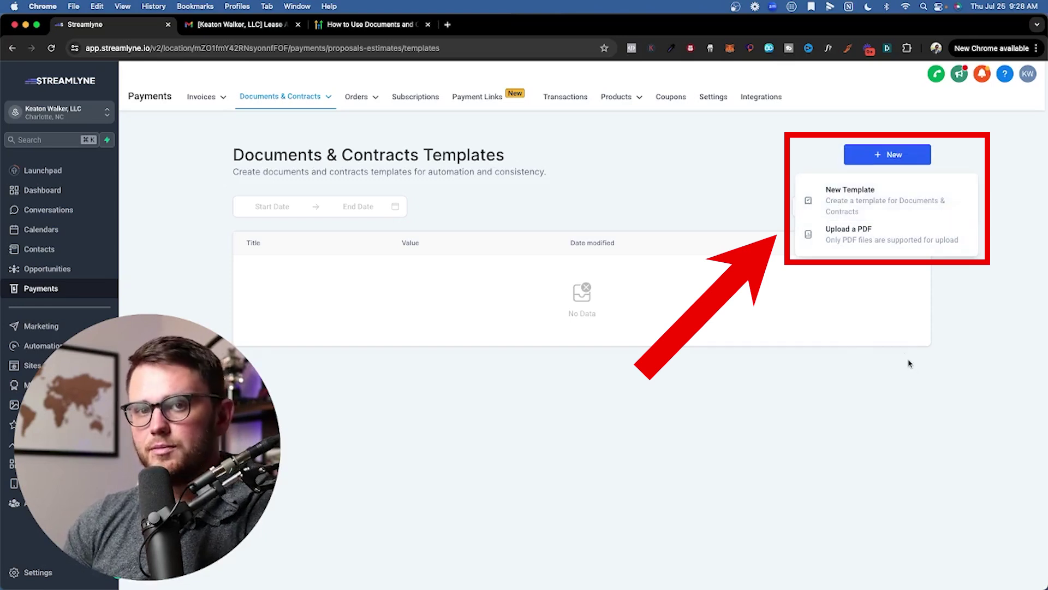
{"action": "left_click", "coordinate": [862, 196]}
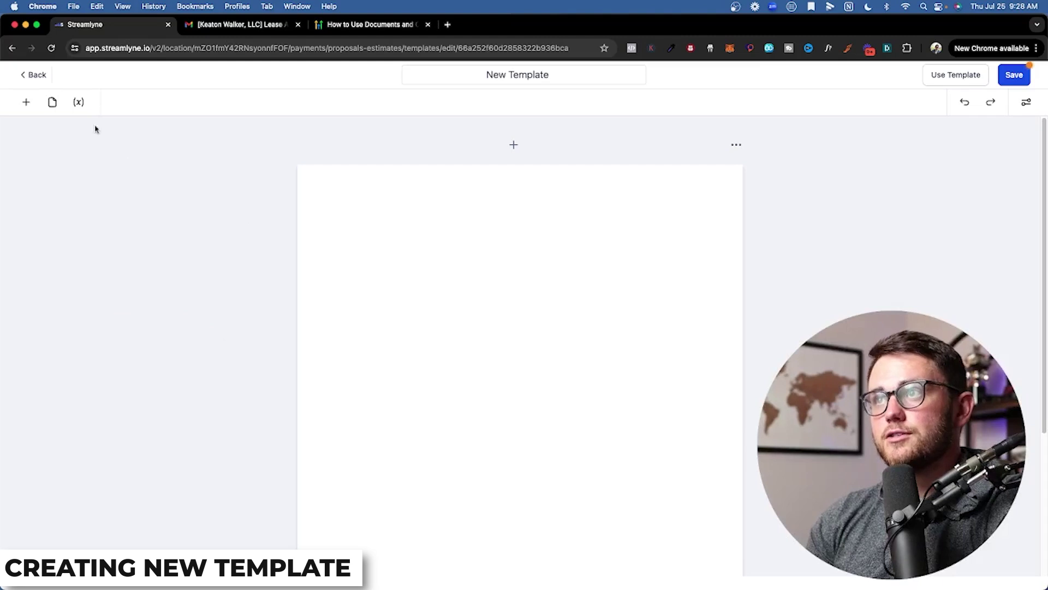
Add a text block and an image block above the heading
{"action": "left_click", "coordinate": [25, 102]}
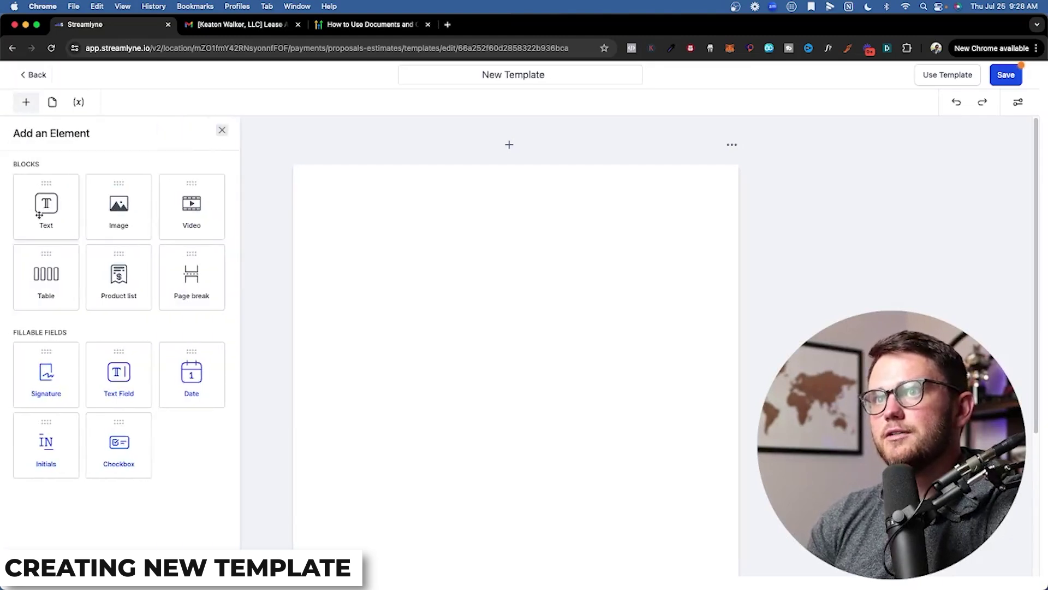
{"action": "left_click_drag", "start_coordinate": [39, 215], "coordinate": [486, 228]}
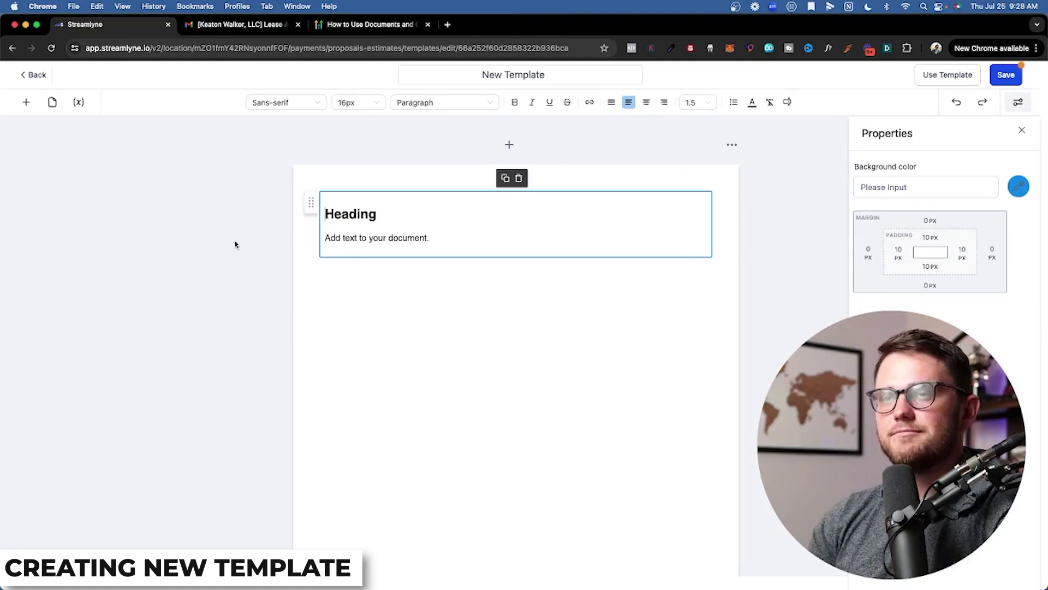
{"action": "left_click", "coordinate": [25, 102]}
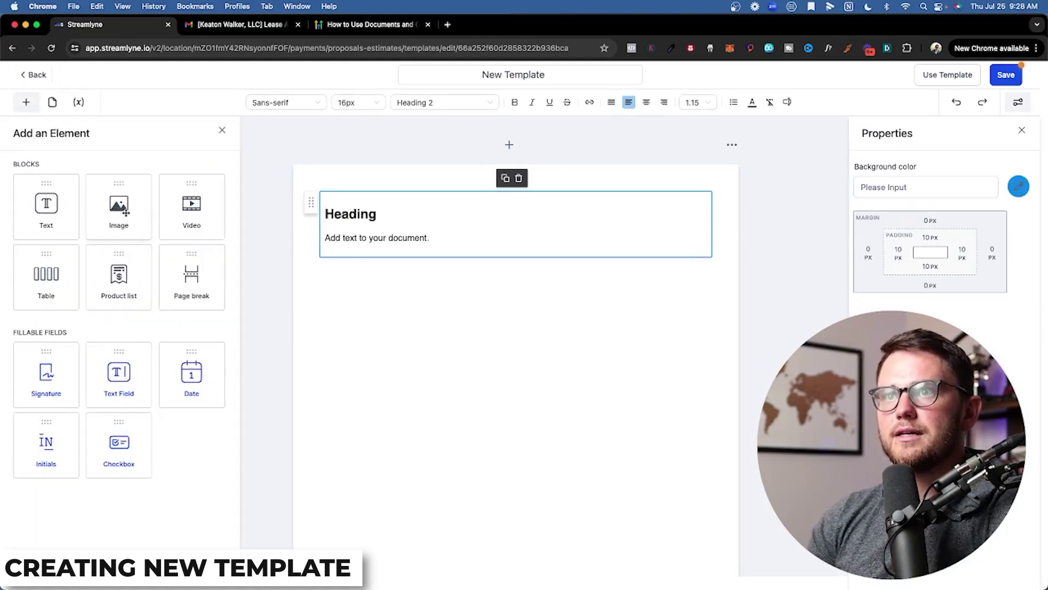
{"action": "left_click_drag", "start_coordinate": [124, 215], "coordinate": [496, 198]}
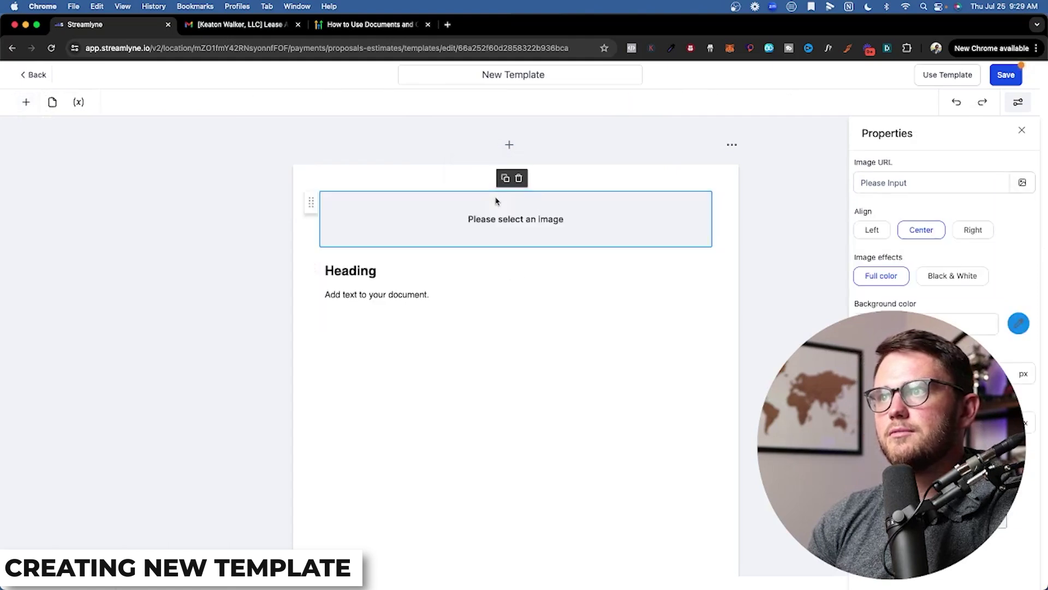
Set the image to the STREAMLYNE logo with height 50 and width 200
{"action": "left_click", "coordinate": [1031, 187]}
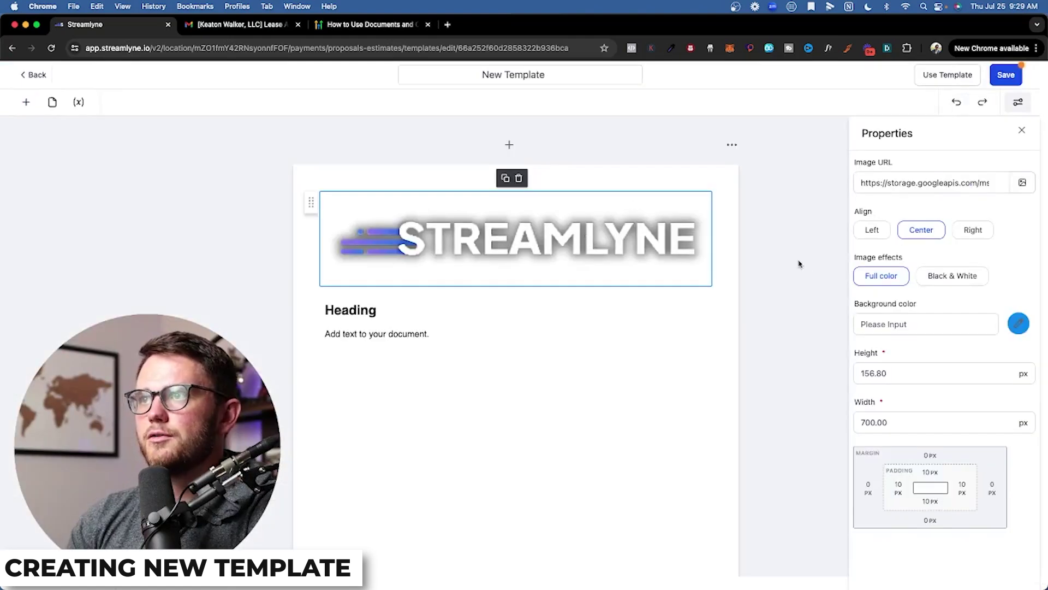
{"action": "left_click", "coordinate": [892, 373]}
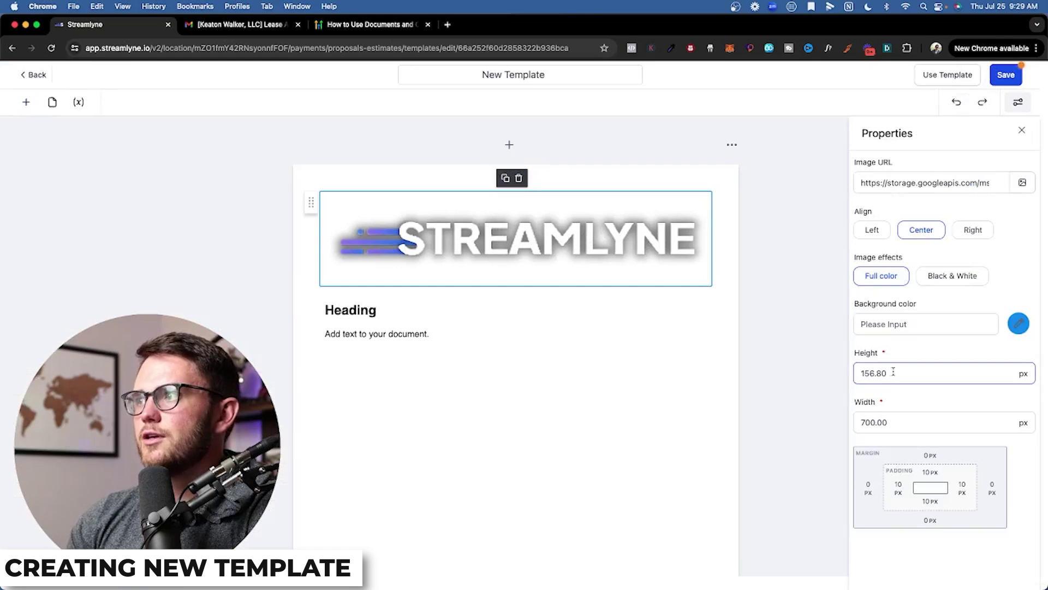
{"action": "left_click_drag", "start_coordinate": [893, 373], "coordinate": [853, 374]}
{"action": "type", "text": "50"}
{"action": "double_click", "coordinate": [877, 415]}
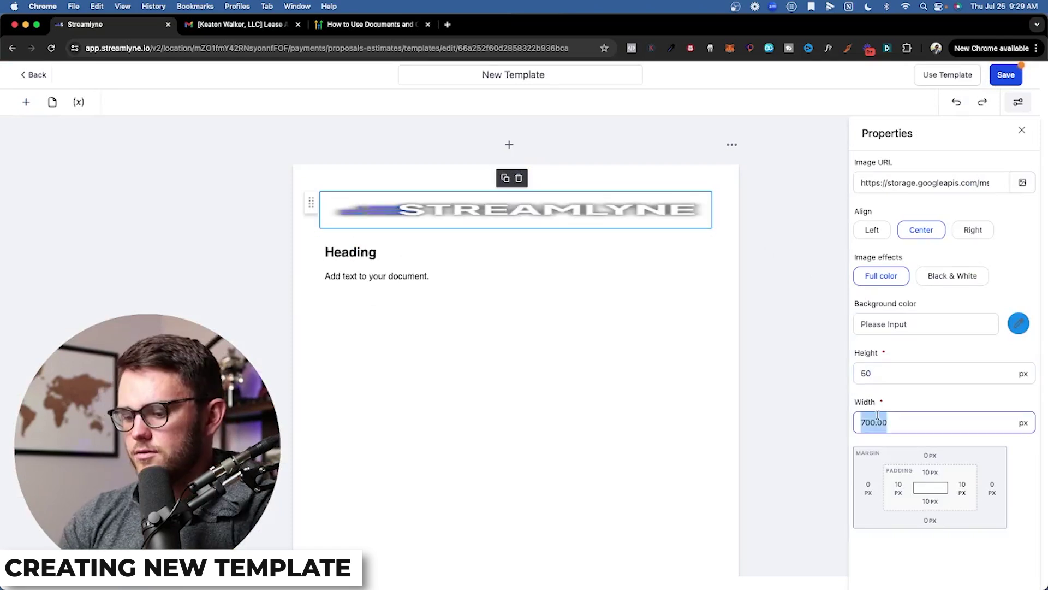
{"action": "type", "text": "200"}
{"action": "left_click", "coordinate": [750, 304]}
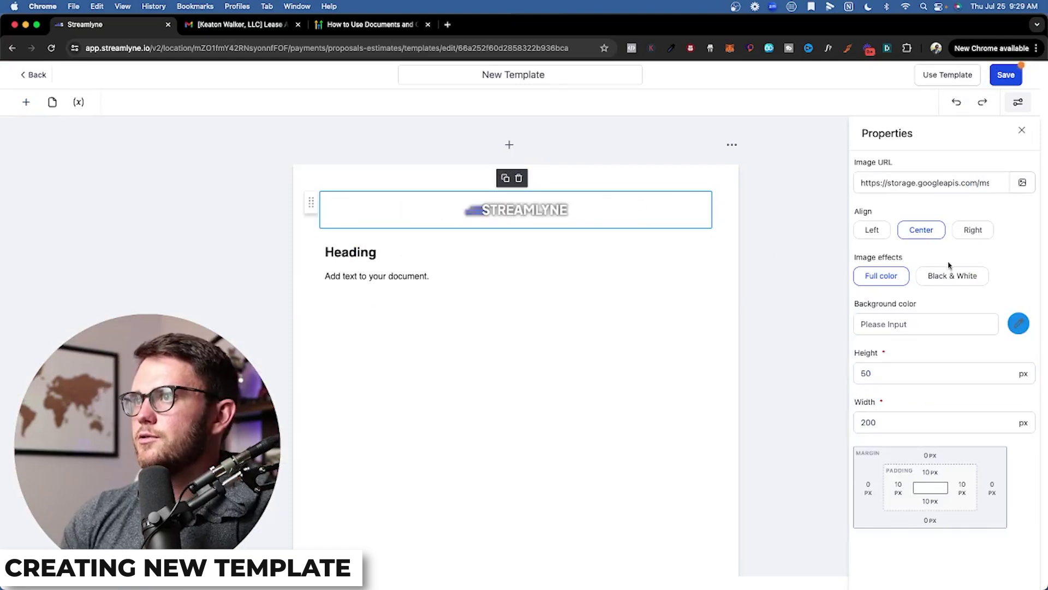
Give the logo bar a #333333 background, keep it full colour, and centre it
{"action": "left_click", "coordinate": [1018, 324]}
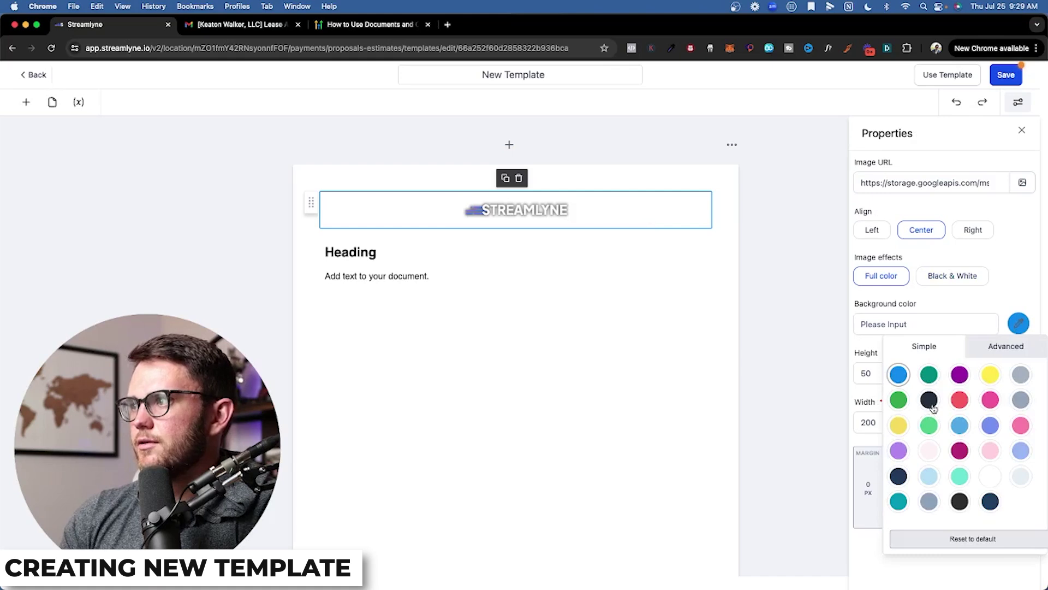
{"action": "left_click", "coordinate": [959, 501]}
{"action": "left_click", "coordinate": [801, 297]}
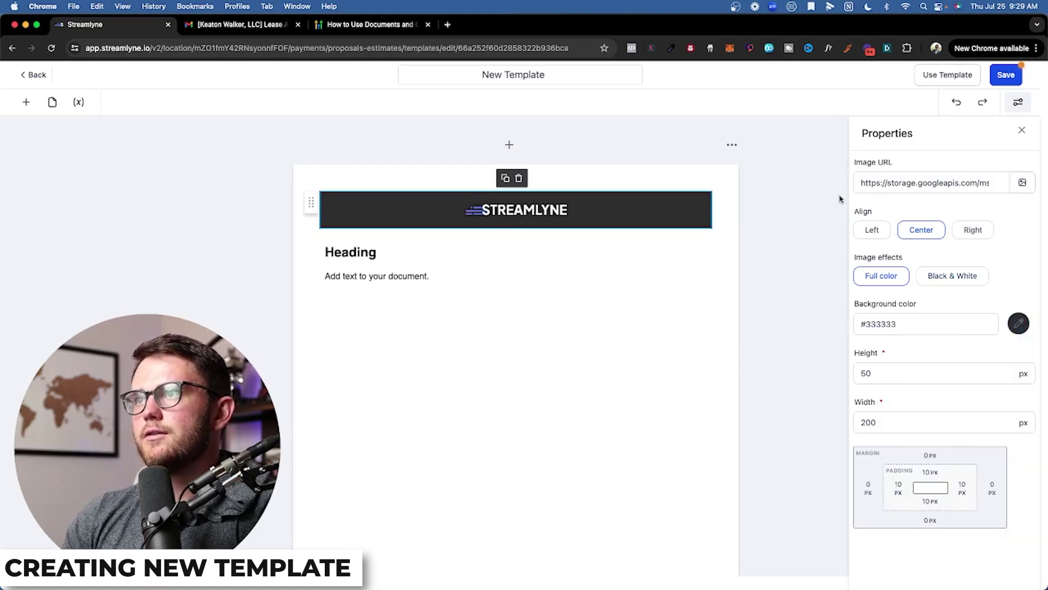
{"action": "left_click", "coordinate": [946, 278]}
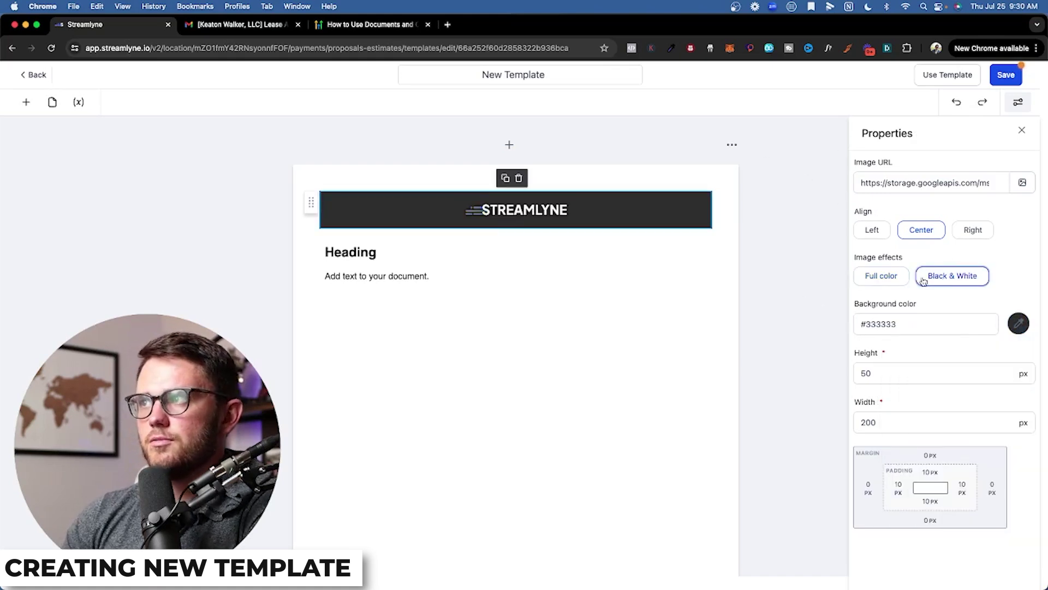
{"action": "left_click", "coordinate": [890, 278]}
{"action": "left_click", "coordinate": [878, 234]}
{"action": "left_click", "coordinate": [922, 229]}
{"action": "left_click", "coordinate": [973, 229]}
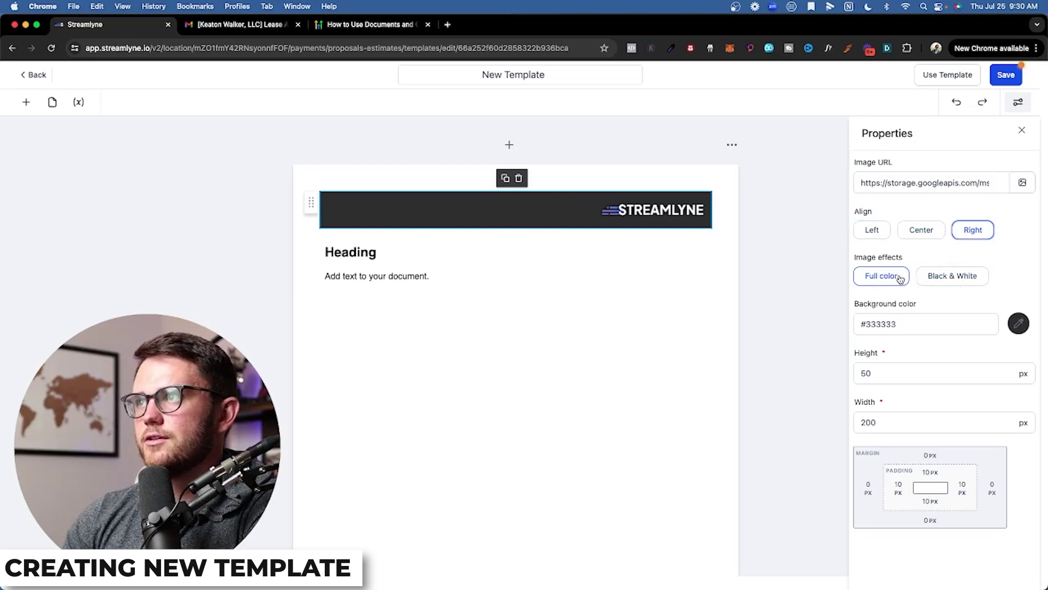
{"action": "left_click", "coordinate": [926, 227]}
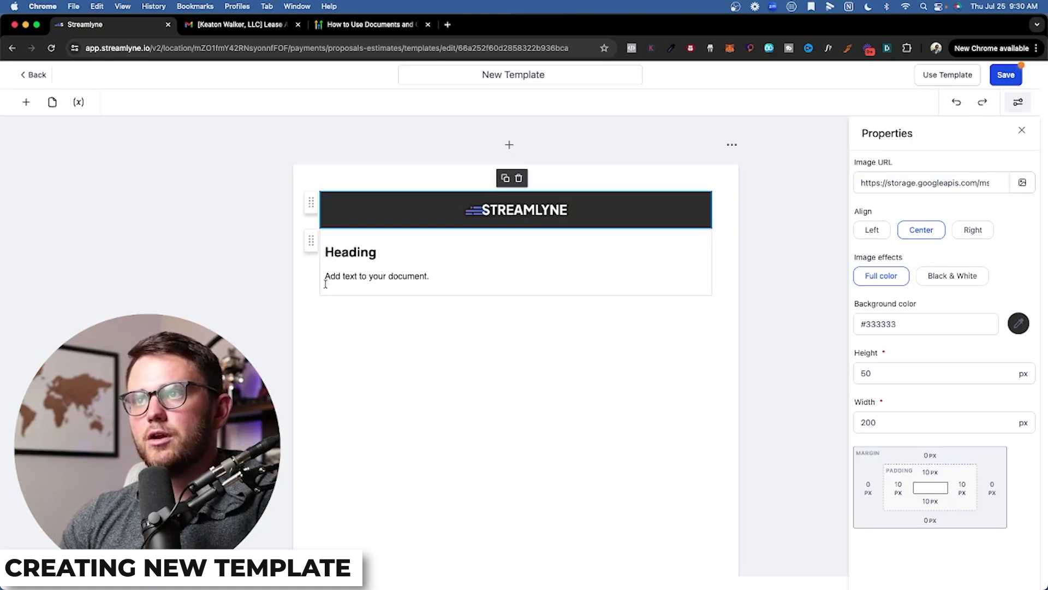
Replace the placeholder sentence with the Account > Name custom value
{"action": "left_click_drag", "start_coordinate": [325, 279], "coordinate": [464, 285]}
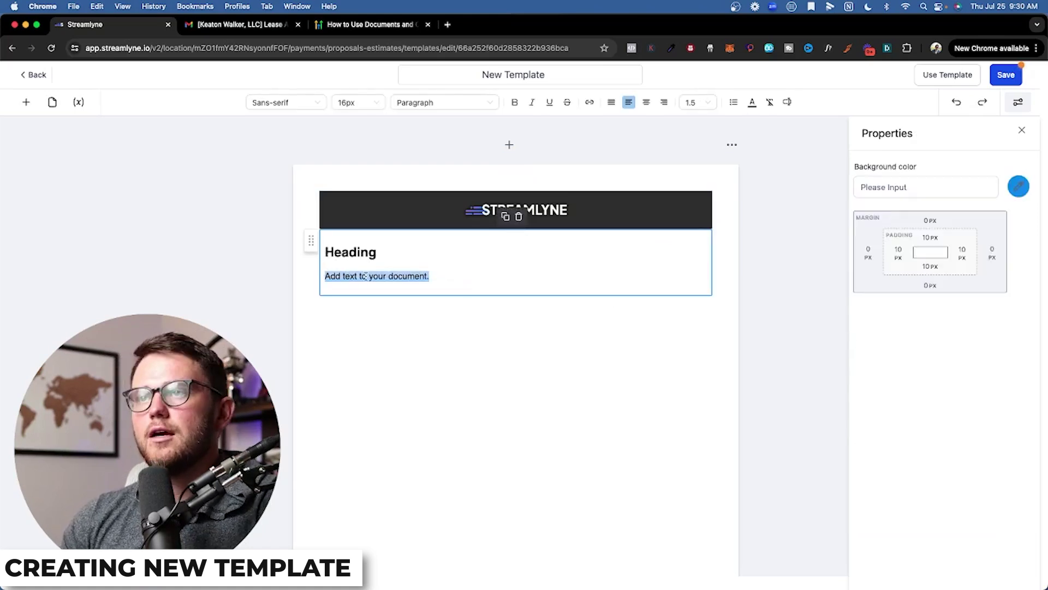
{"action": "scroll", "coordinate": [429, 488], "scroll_direction": "down", "scroll_amount": 3}
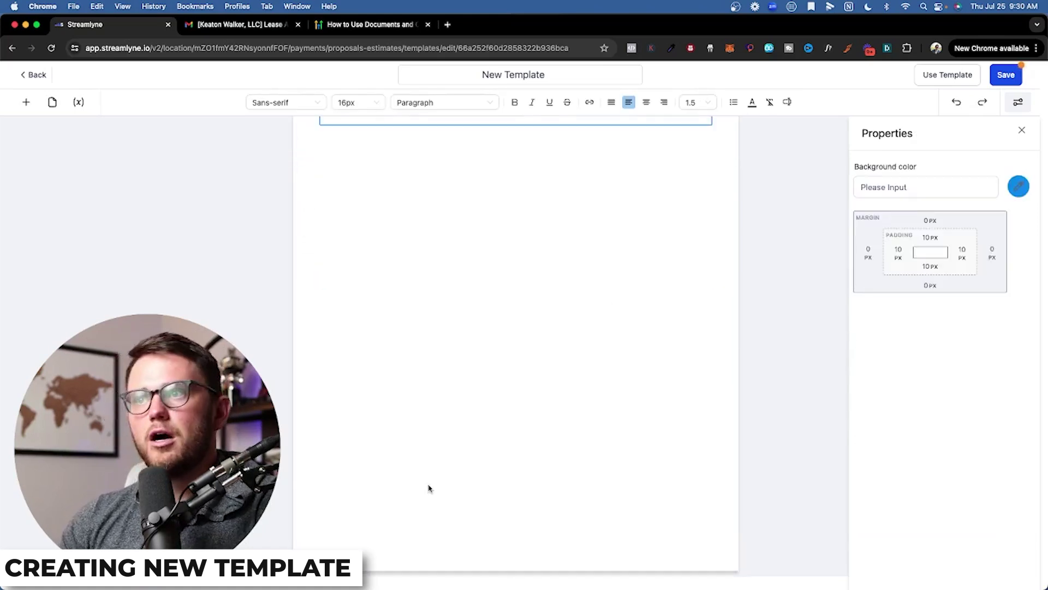
{"action": "scroll", "coordinate": [427, 481], "scroll_direction": "up", "scroll_amount": 3}
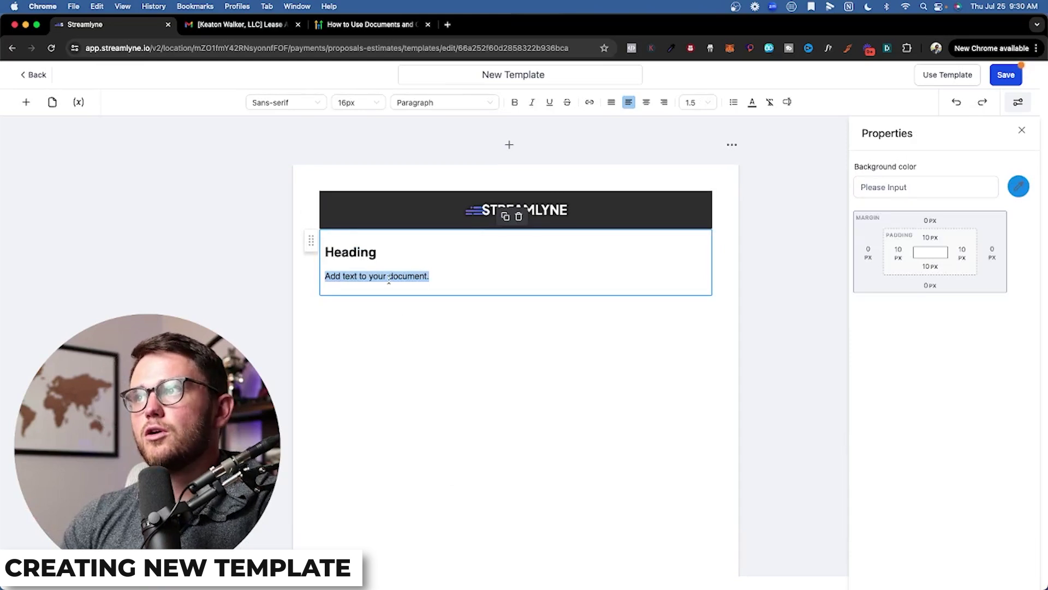
{"action": "left_click", "coordinate": [787, 102]}
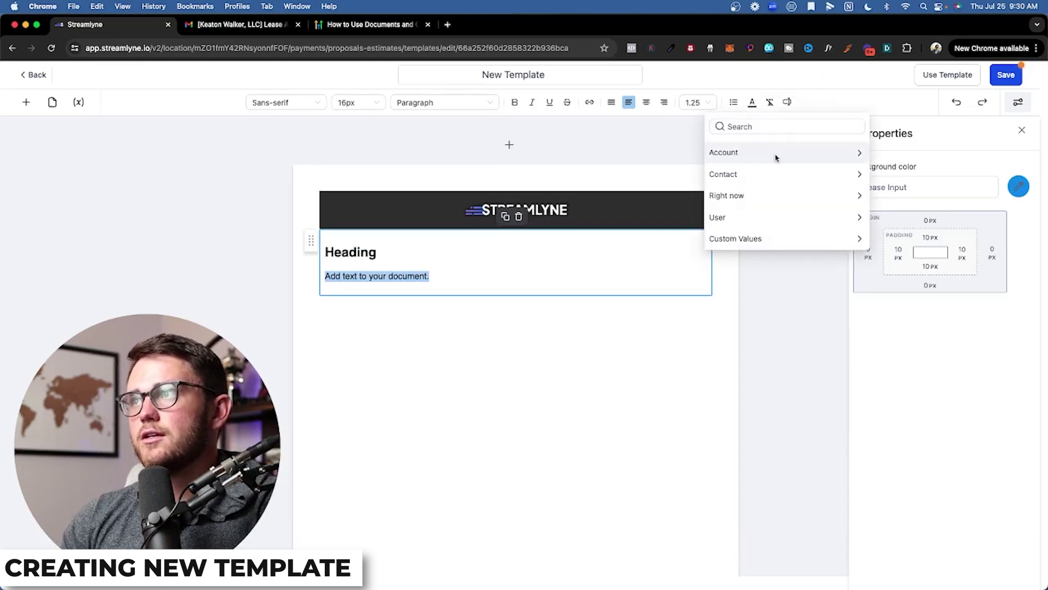
{"action": "left_click", "coordinate": [774, 154]}
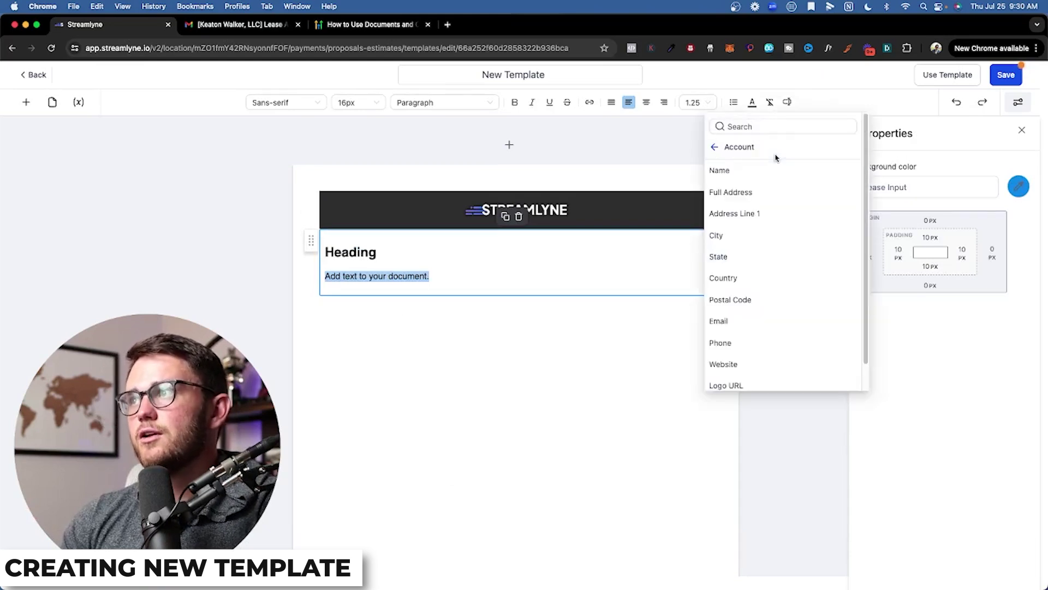
{"action": "left_click", "coordinate": [718, 170]}
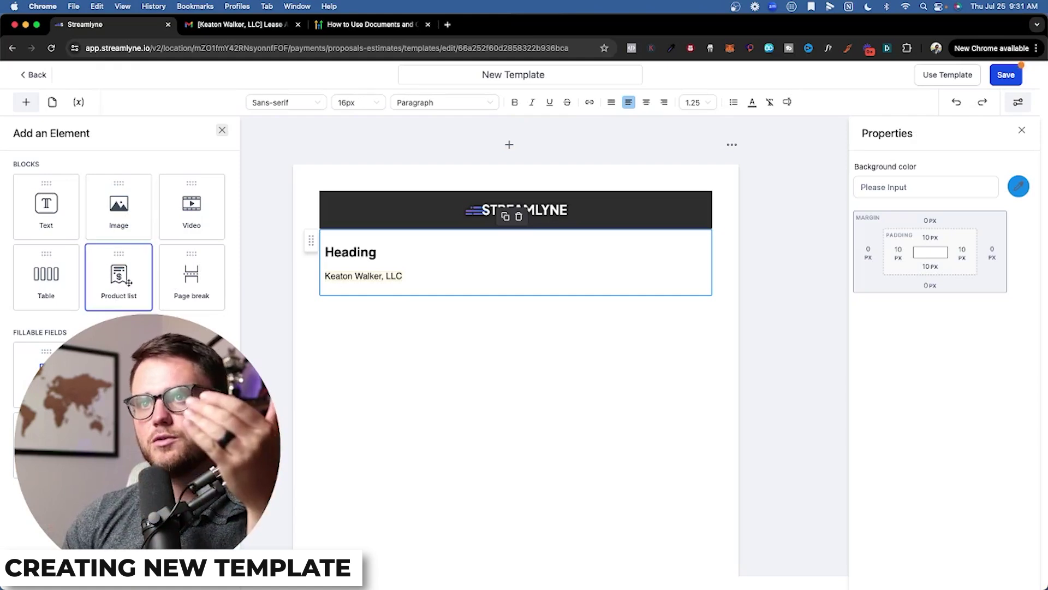
Add a test table, fill two rows with filler text, then delete it
{"action": "left_click_drag", "start_coordinate": [128, 282], "coordinate": [443, 322]}
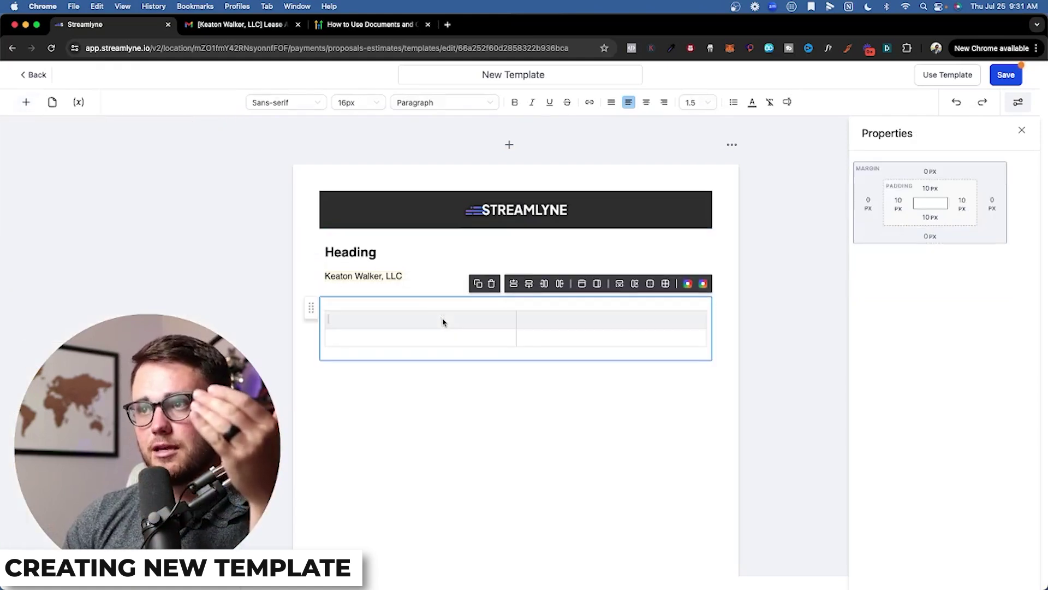
{"action": "type", "text": "aksj"}
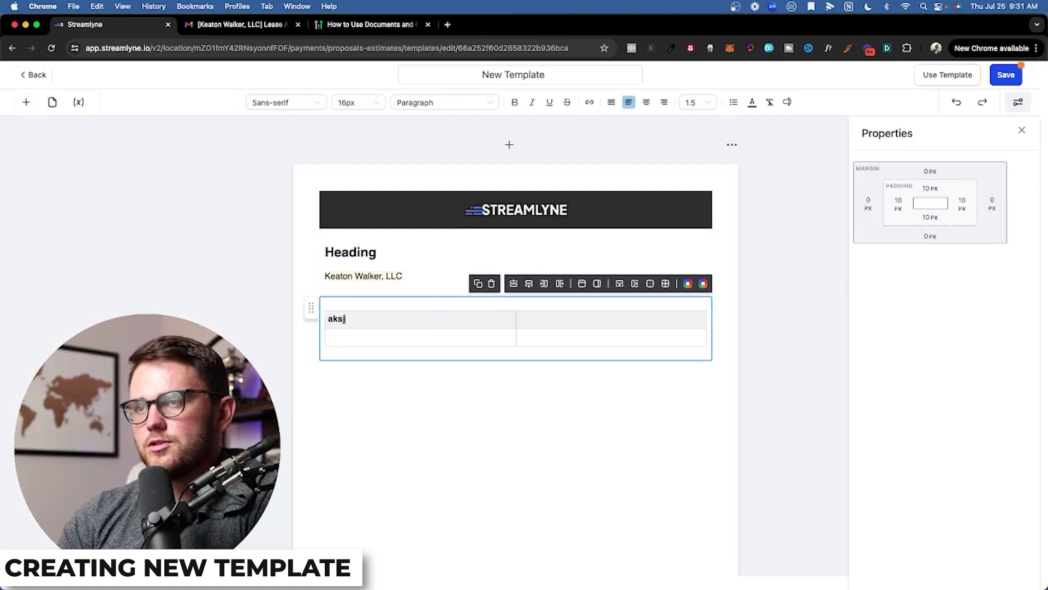
{"action": "type", "text": "d;lkjf a;kjsdf"}
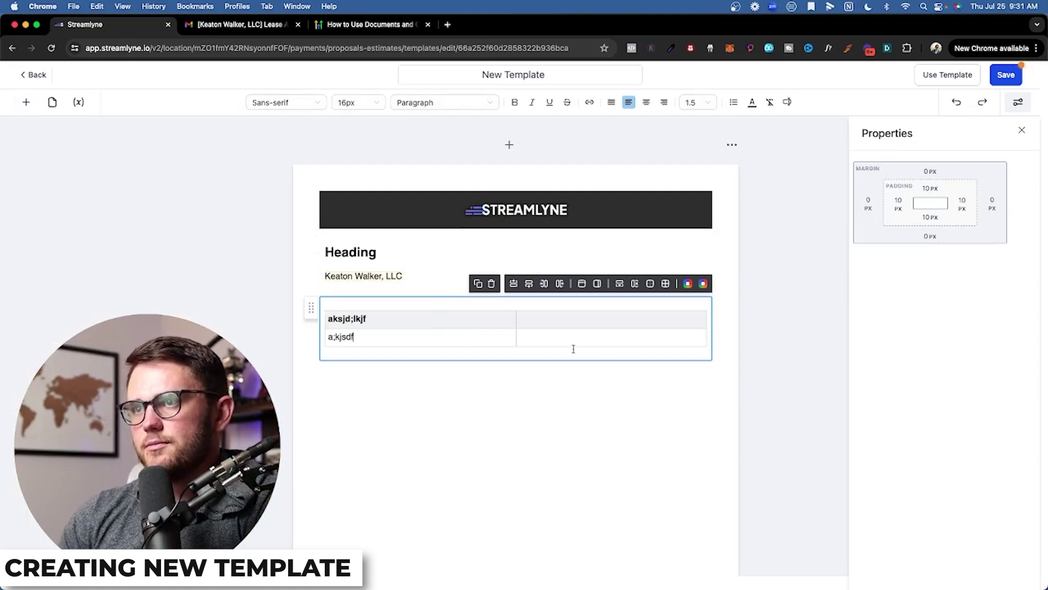
{"action": "left_click", "coordinate": [589, 346]}
{"action": "type", "text": "@j;aklsjdf"}
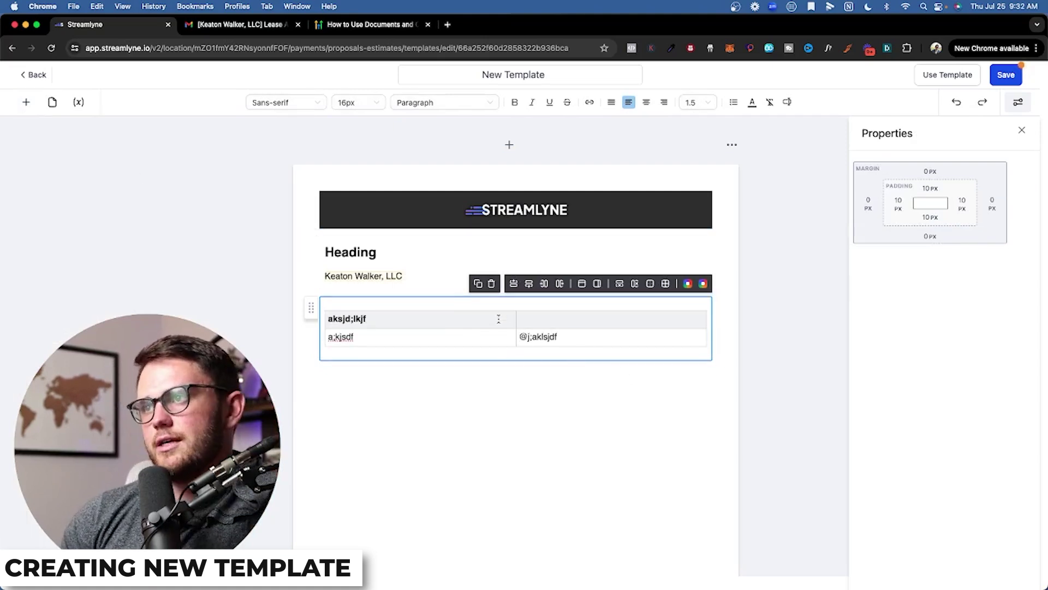
{"action": "left_click", "coordinate": [490, 283]}
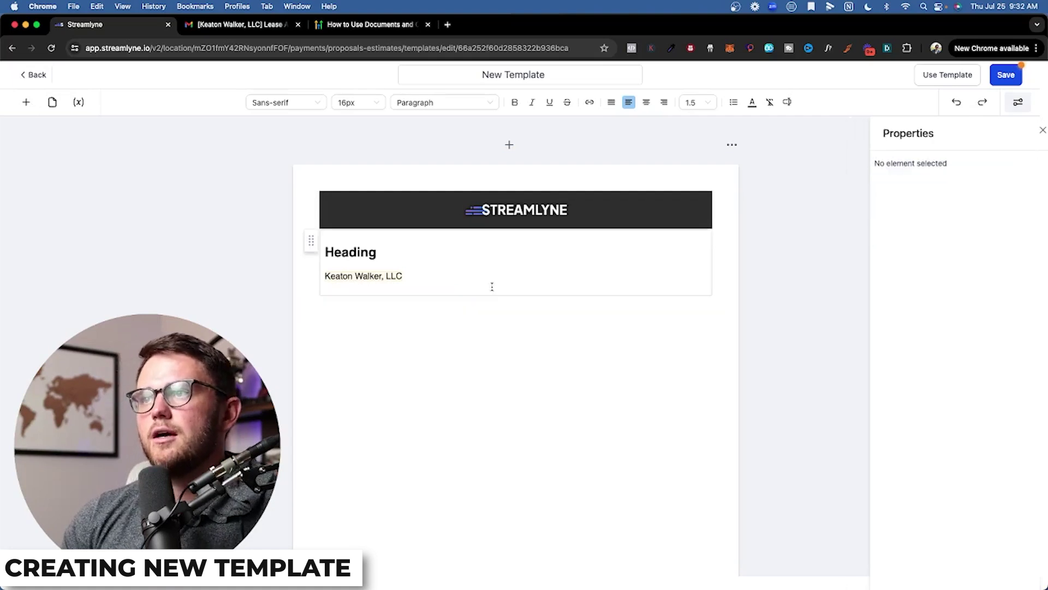
Add a product list below the business name containing Facebook Ads @ 100
{"action": "left_click", "coordinate": [25, 102]}
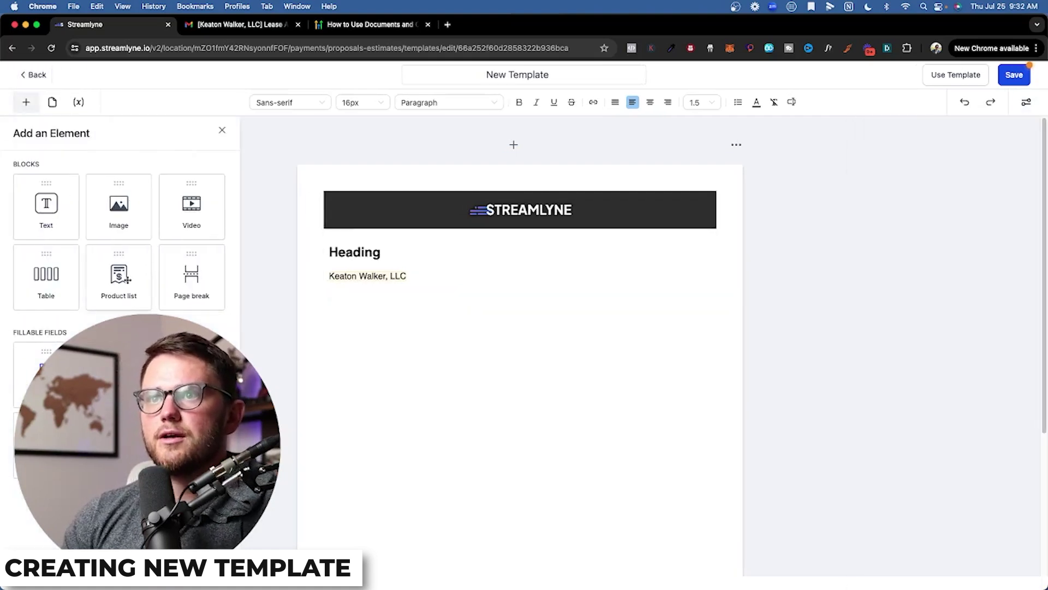
{"action": "left_click_drag", "start_coordinate": [127, 280], "coordinate": [514, 335]}
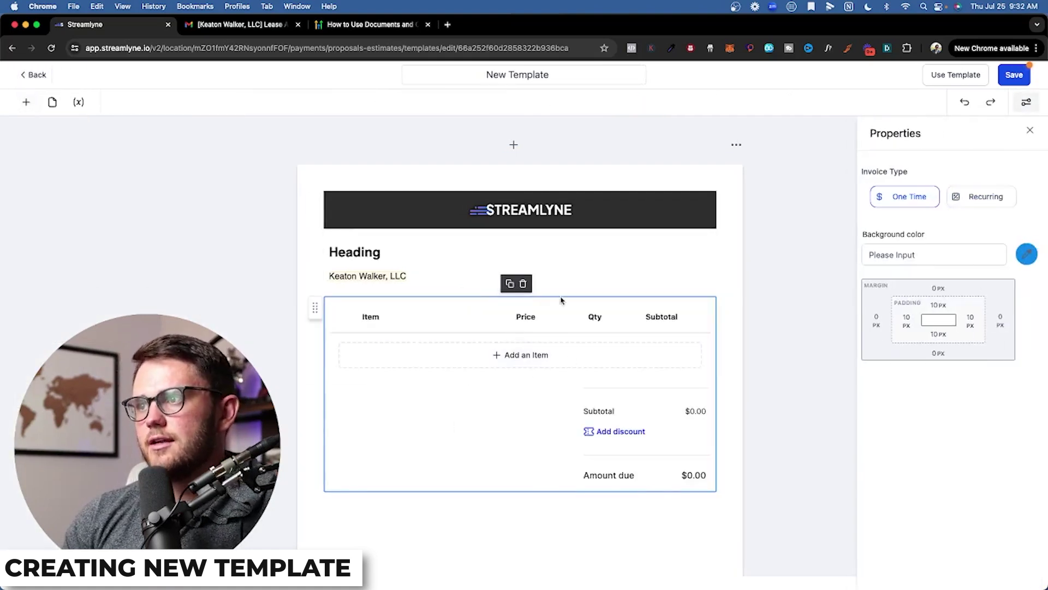
{"action": "left_click", "coordinate": [508, 362]}
{"action": "left_click", "coordinate": [501, 316]}
{"action": "scroll", "coordinate": [485, 395], "scroll_direction": "down", "scroll_amount": 2}
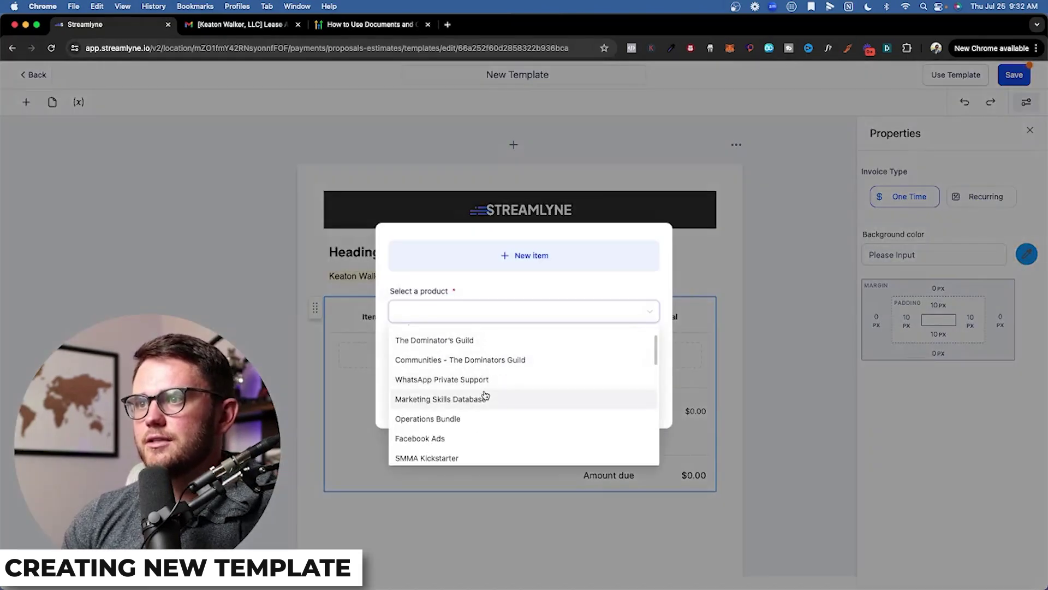
{"action": "scroll", "coordinate": [485, 397], "scroll_direction": "up", "scroll_amount": 2}
{"action": "scroll", "coordinate": [485, 387], "scroll_direction": "down", "scroll_amount": 4}
{"action": "left_click", "coordinate": [486, 378]}
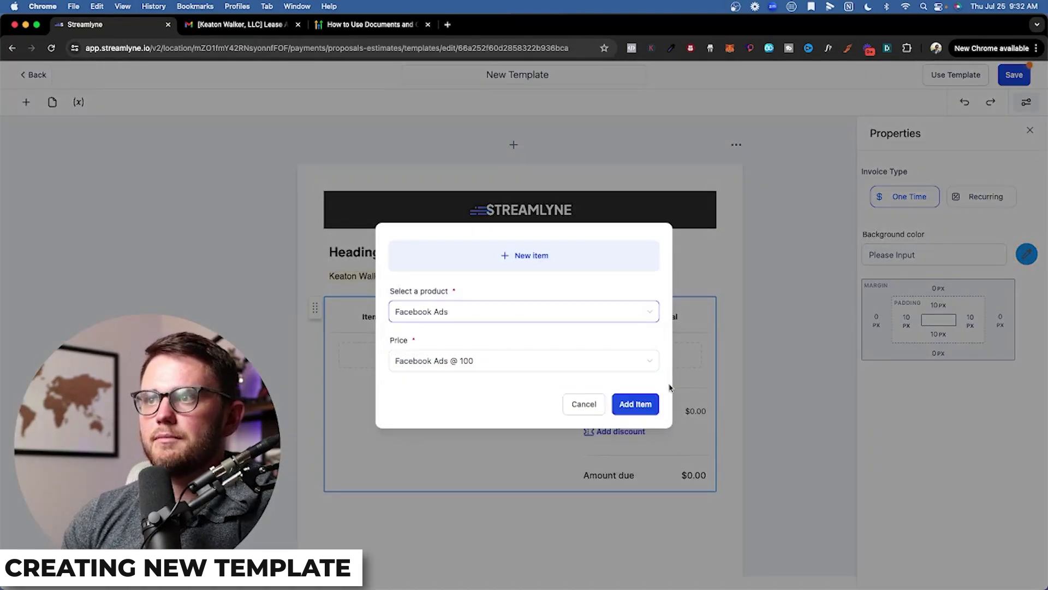
{"action": "left_click", "coordinate": [595, 362]}
{"action": "left_click", "coordinate": [482, 389]}
{"action": "left_click", "coordinate": [635, 404]}
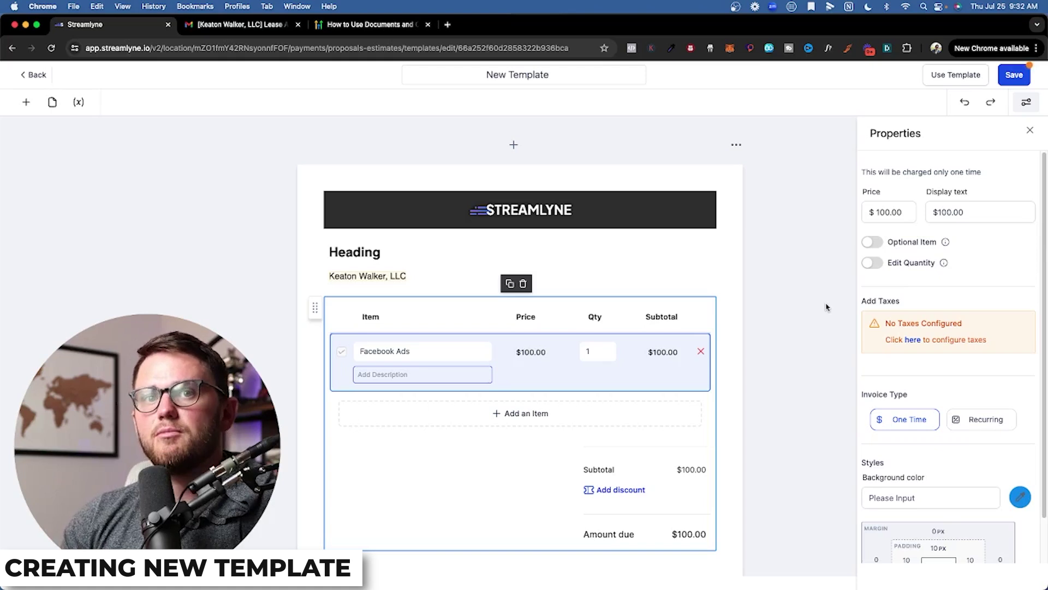
Make Facebook Ads an optional item with editable quantity, and set quantity to 5
{"action": "left_click", "coordinate": [872, 241]}
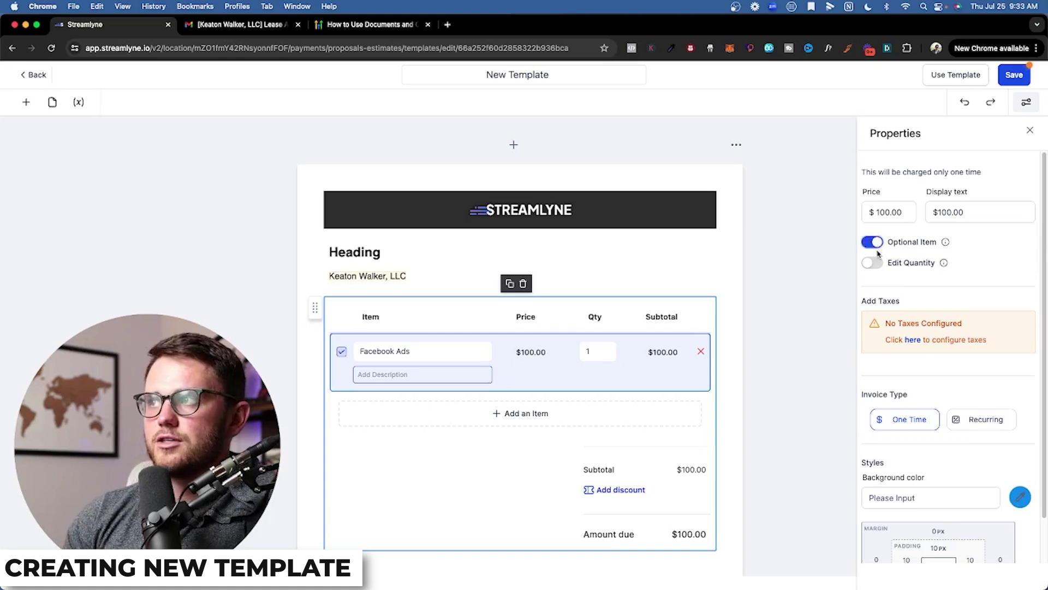
{"action": "left_click", "coordinate": [342, 352]}
{"action": "left_click", "coordinate": [342, 353]}
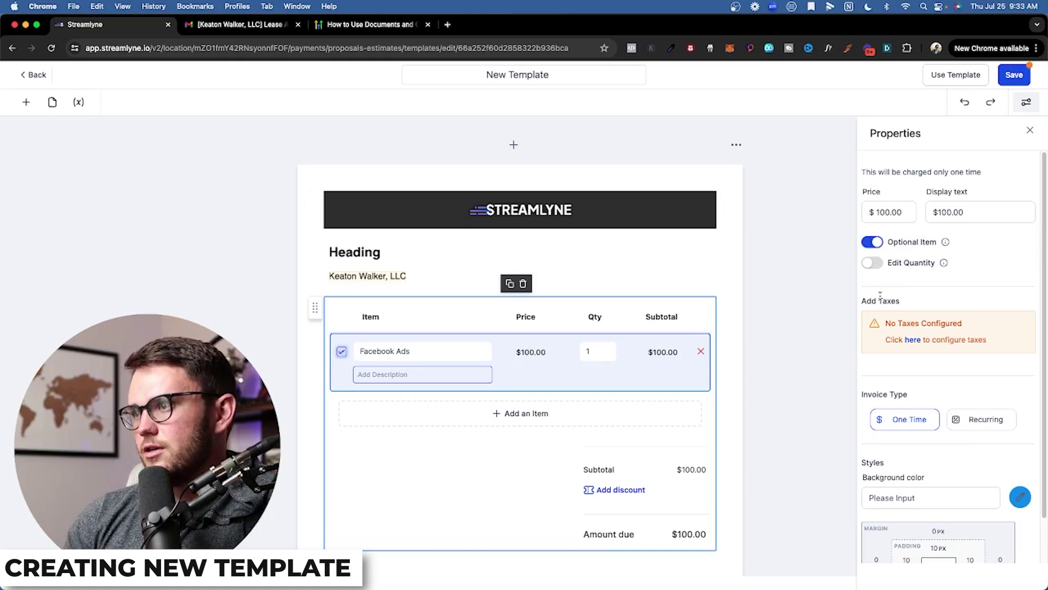
{"action": "left_click", "coordinate": [874, 264]}
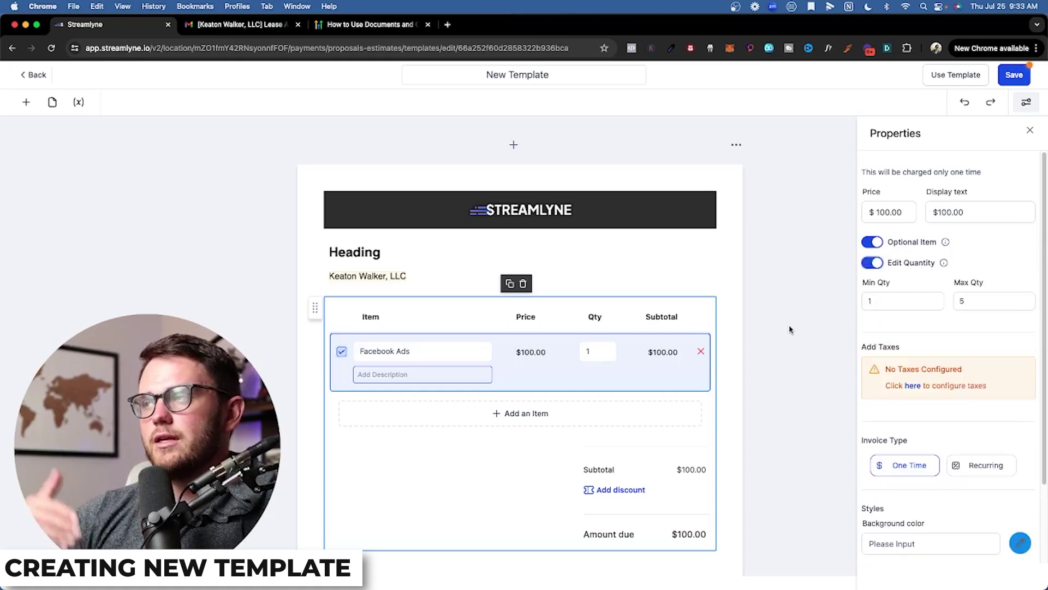
{"action": "left_click", "coordinate": [588, 349]}
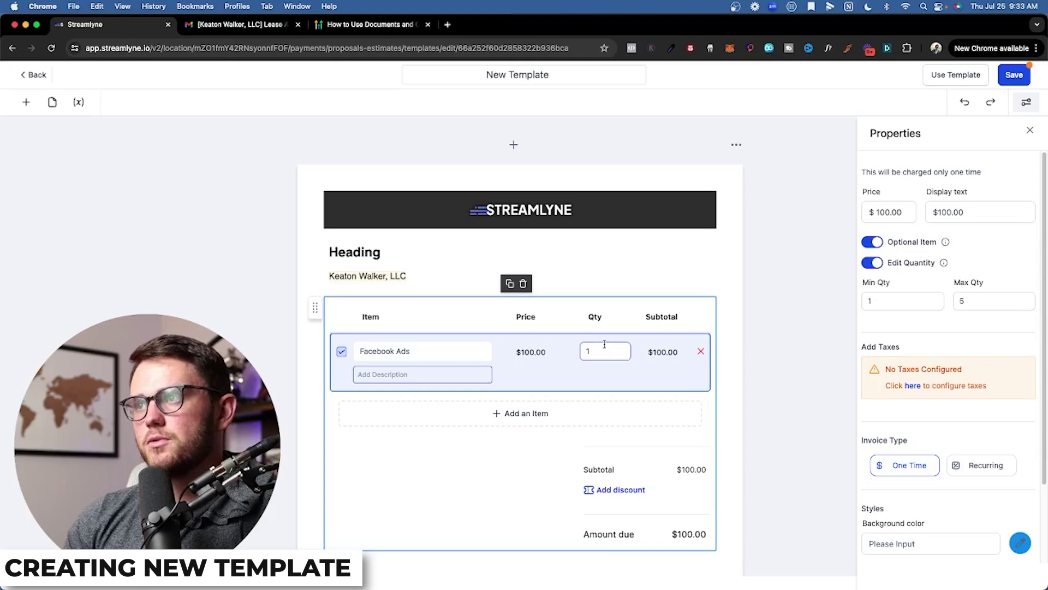
{"action": "key", "text": "BackSpace"}
{"action": "type", "text": "5"}
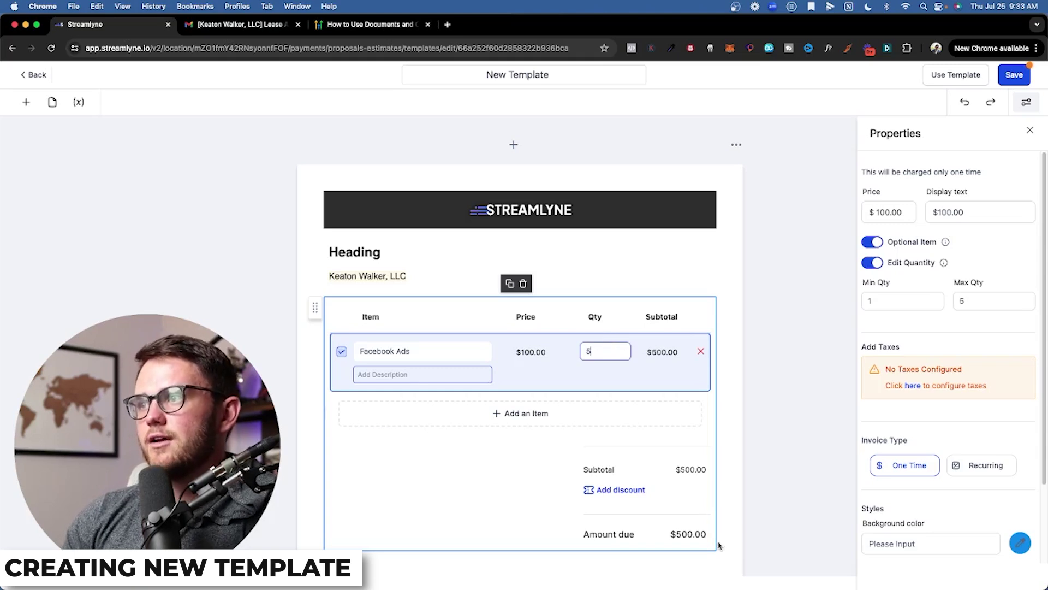
Try a custom-amount discount on the product list, then cancel without applying one
{"action": "left_click", "coordinate": [611, 491]}
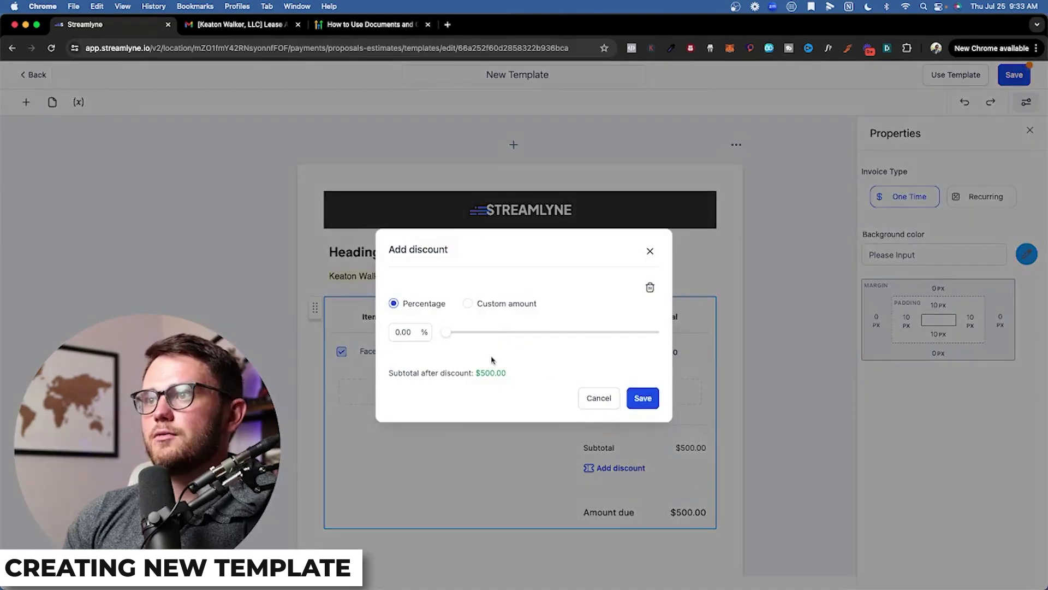
{"action": "left_click", "coordinate": [468, 304]}
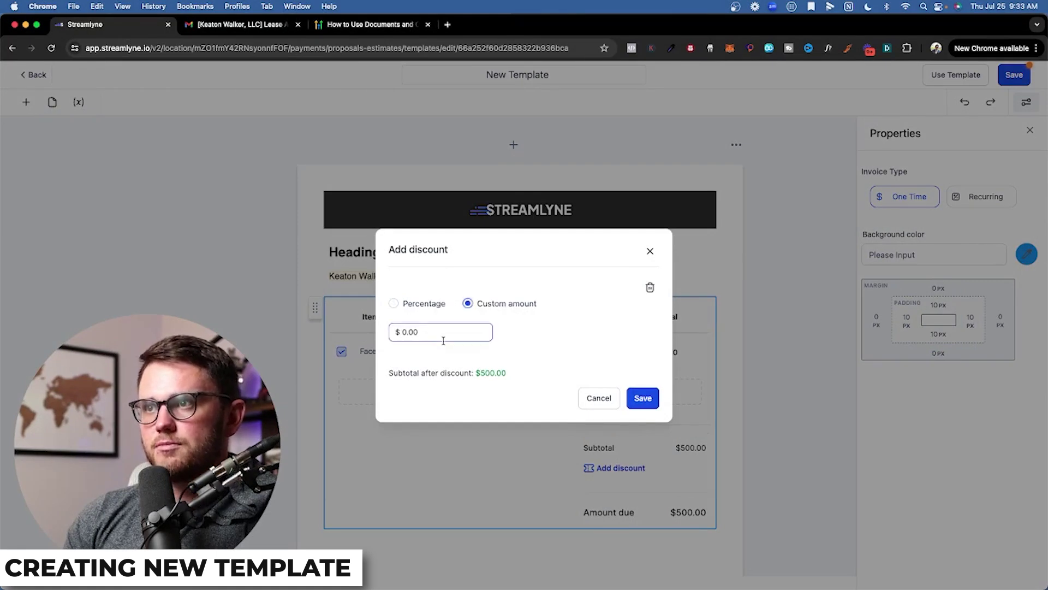
{"action": "left_click", "coordinate": [598, 399]}
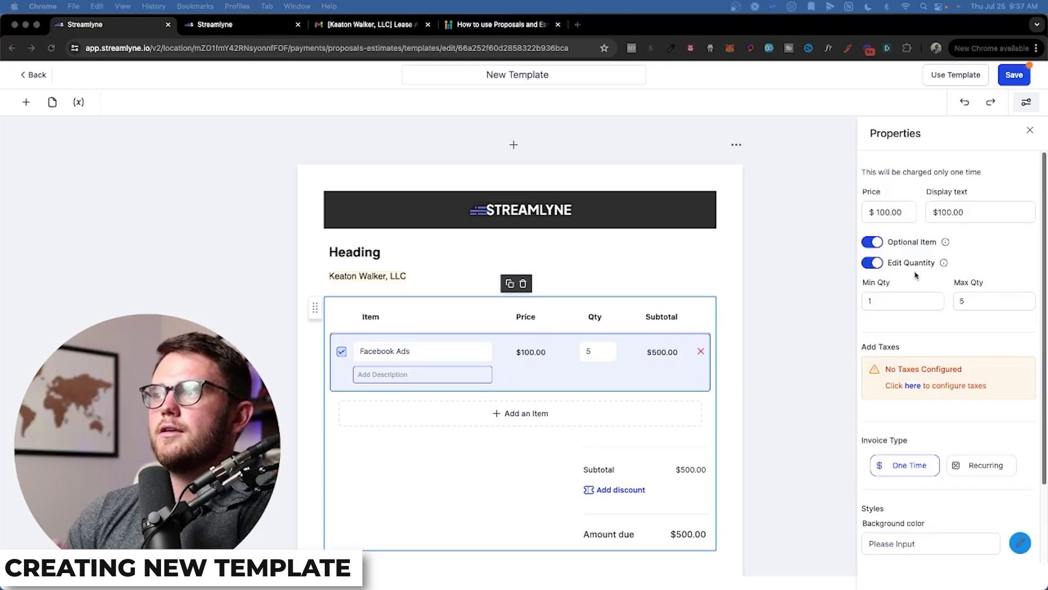
Set the Facebook Ads invoice type to Recurring and check the invoice settings
{"action": "scroll", "coordinate": [917, 276], "scroll_direction": "down", "scroll_amount": 3}
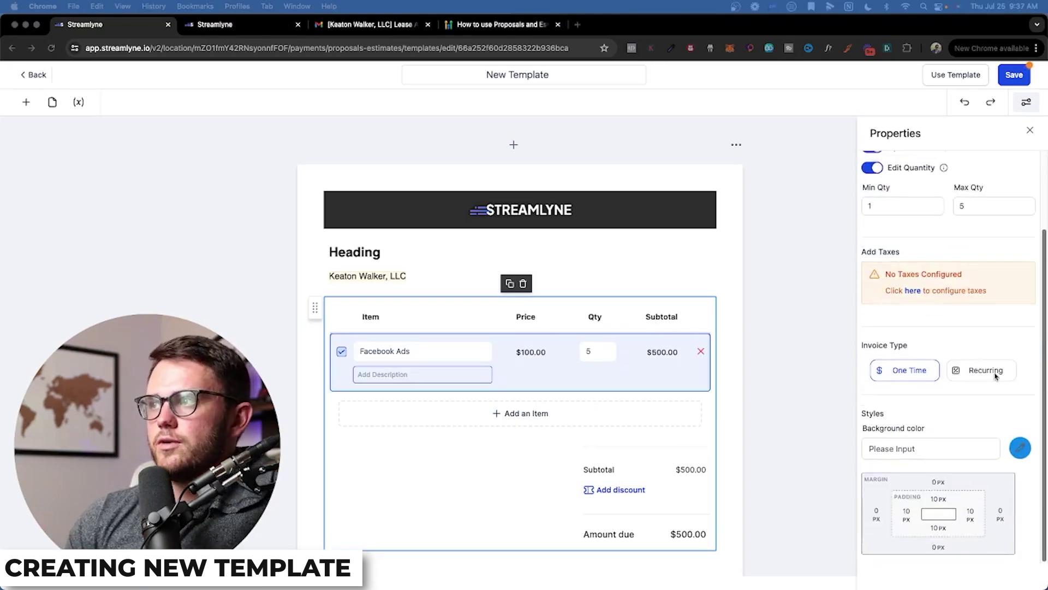
{"action": "left_click", "coordinate": [961, 375]}
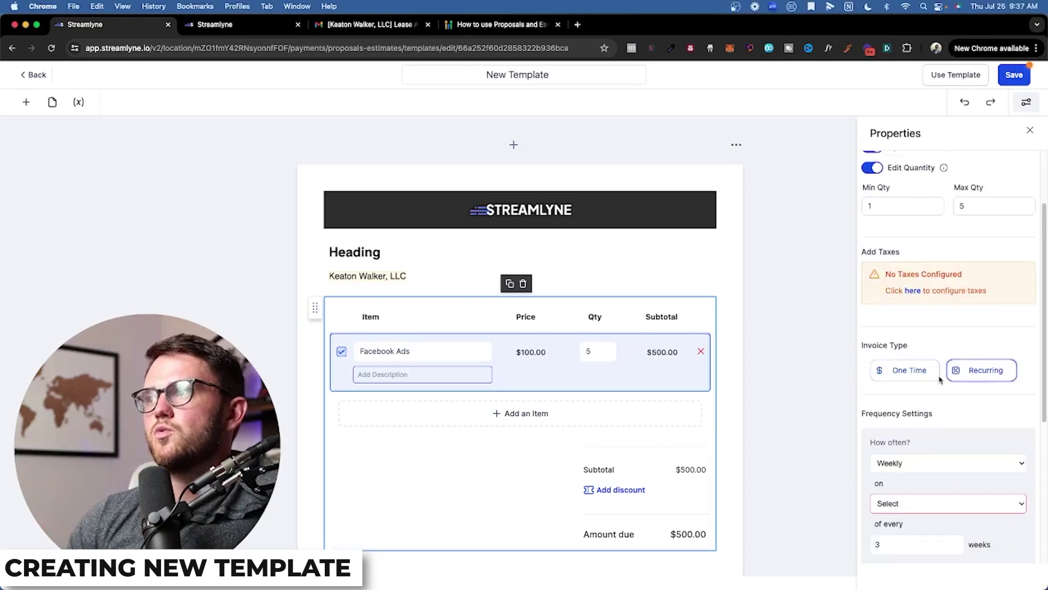
{"action": "scroll", "coordinate": [935, 385], "scroll_direction": "down", "scroll_amount": 3}
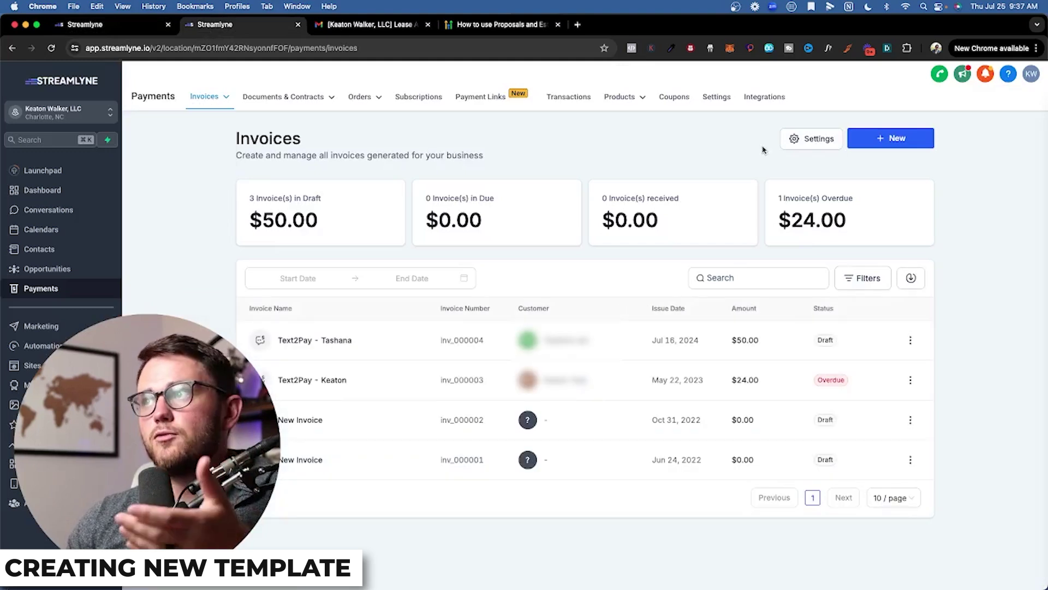
{"action": "left_click", "coordinate": [809, 140]}
{"action": "scroll", "coordinate": [257, 270], "scroll_direction": "down", "scroll_amount": 3}
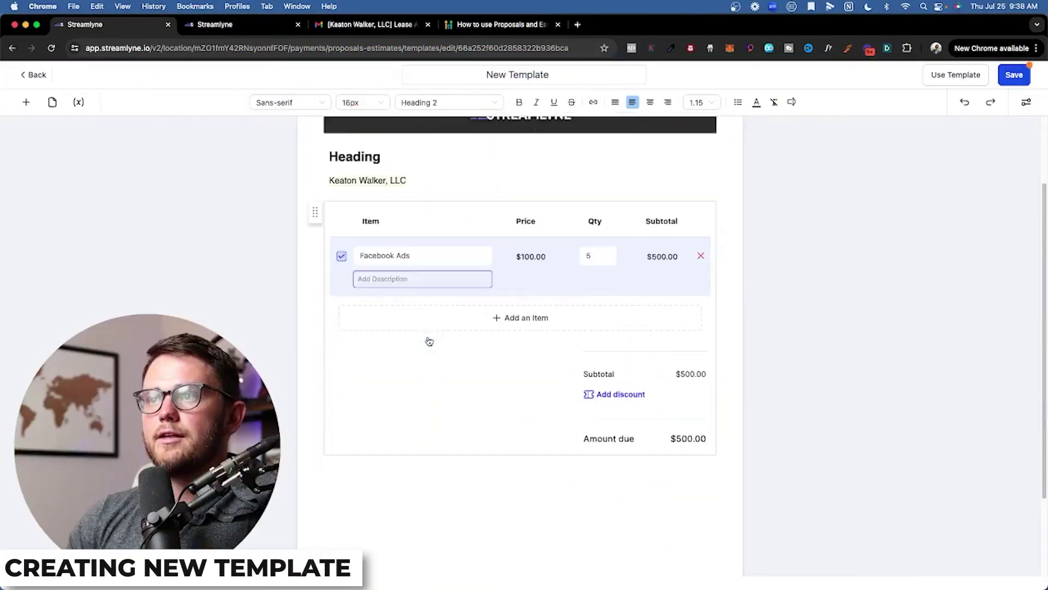
Add two Signature fields, one below the other, beneath the template totals
{"action": "left_click", "coordinate": [379, 321]}
{"action": "left_click", "coordinate": [27, 102]}
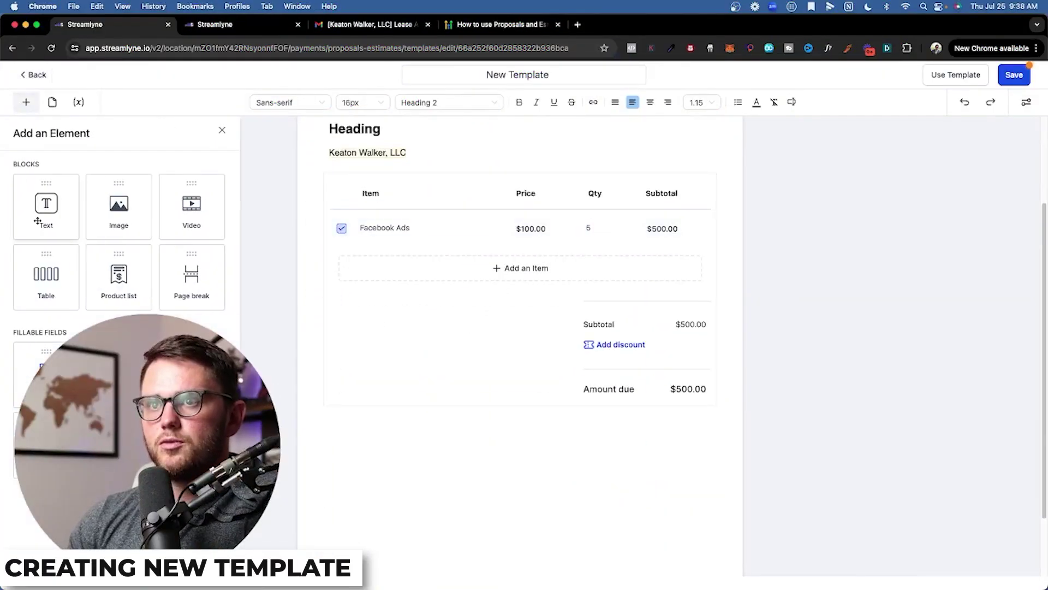
{"action": "mouse_move", "coordinate": [46, 377]}
{"action": "left_mouse_down"}
{"action": "mouse_move", "coordinate": [311, 435]}
{"action": "mouse_move", "coordinate": [385, 442]}
{"action": "mouse_move", "coordinate": [378, 429]}
{"action": "left_mouse_up"}
{"action": "left_click", "coordinate": [373, 449]}
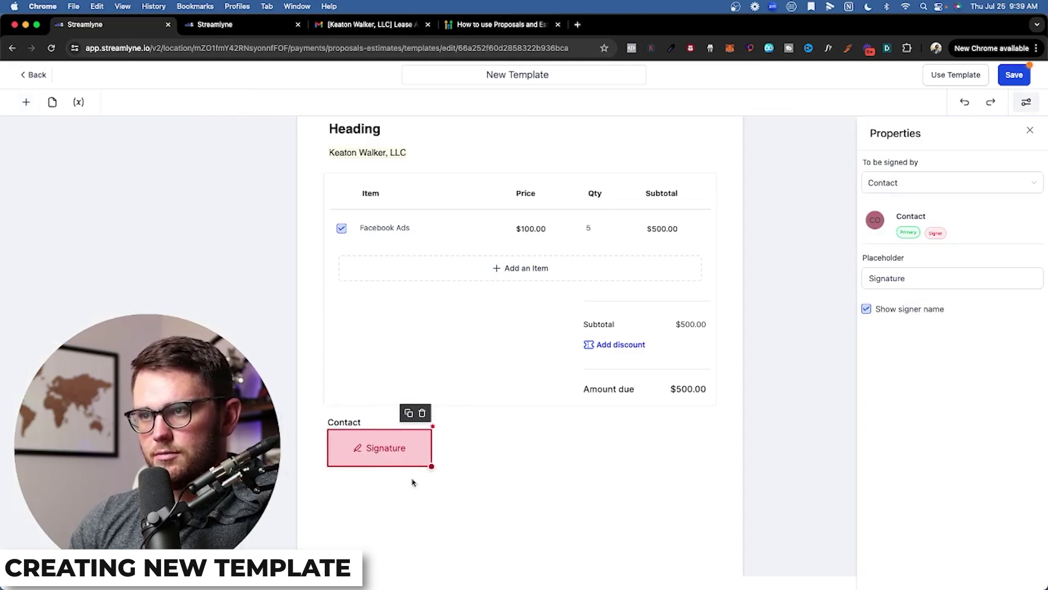
{"action": "left_click", "coordinate": [26, 102]}
{"action": "mouse_move", "coordinate": [41, 377]}
{"action": "left_mouse_down"}
{"action": "mouse_move", "coordinate": [428, 497]}
{"action": "mouse_move", "coordinate": [350, 510]}
{"action": "mouse_move", "coordinate": [355, 503]}
{"action": "left_mouse_up"}
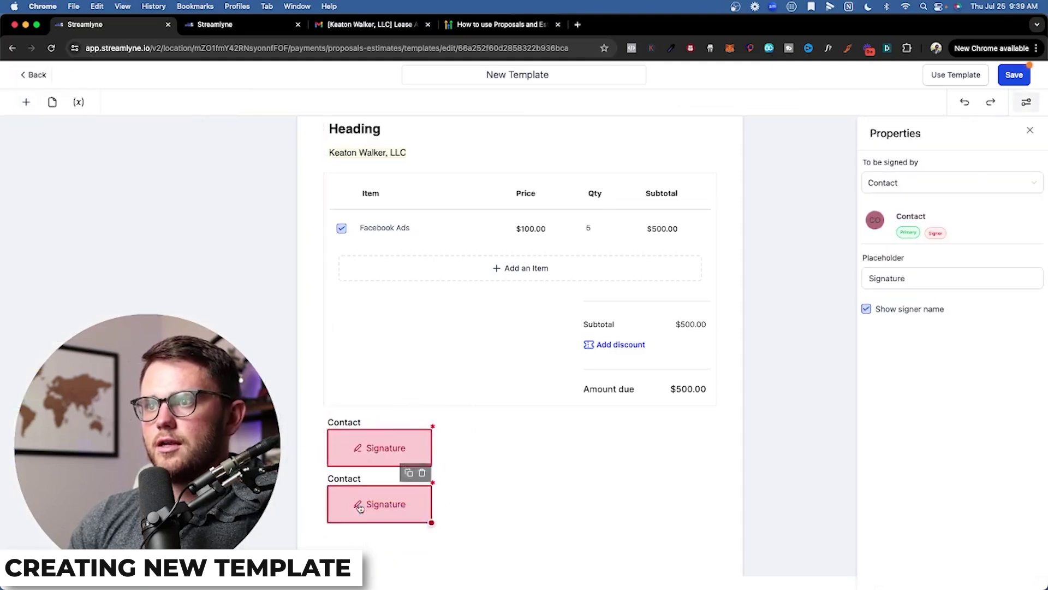
Assign the second signature to the account user and start a proposal from the template
{"action": "left_click", "coordinate": [987, 183]}
{"action": "left_click", "coordinate": [974, 232]}
{"action": "left_click", "coordinate": [955, 75]}
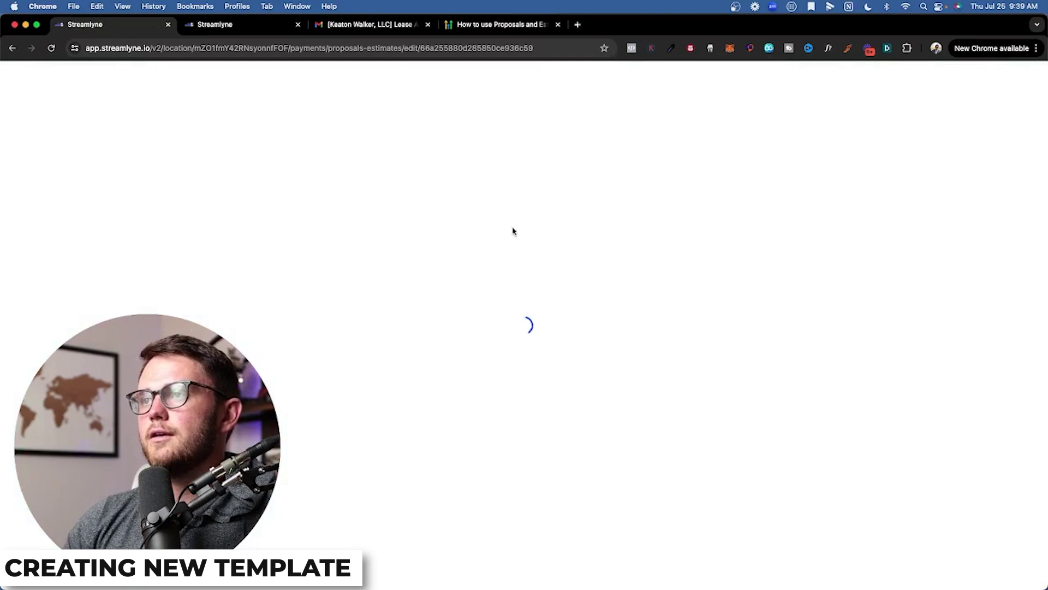
Close the Add an Element panel on the new document
{"action": "scroll", "coordinate": [202, 186], "scroll_direction": "down", "scroll_amount": 4}
{"action": "scroll", "coordinate": [196, 188], "scroll_direction": "up", "scroll_amount": 4}
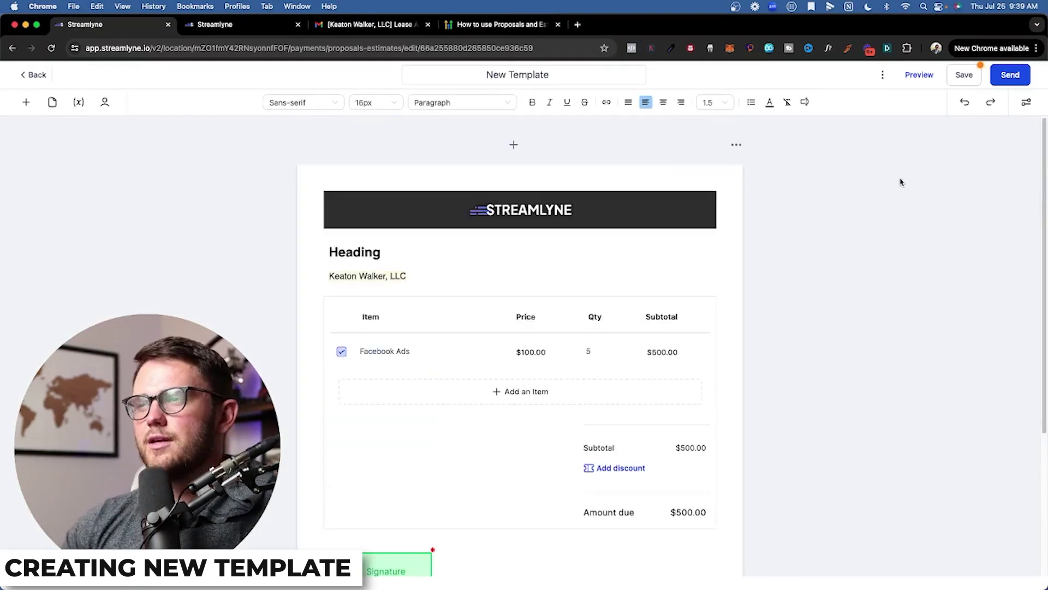
{"action": "left_click", "coordinate": [26, 102]}
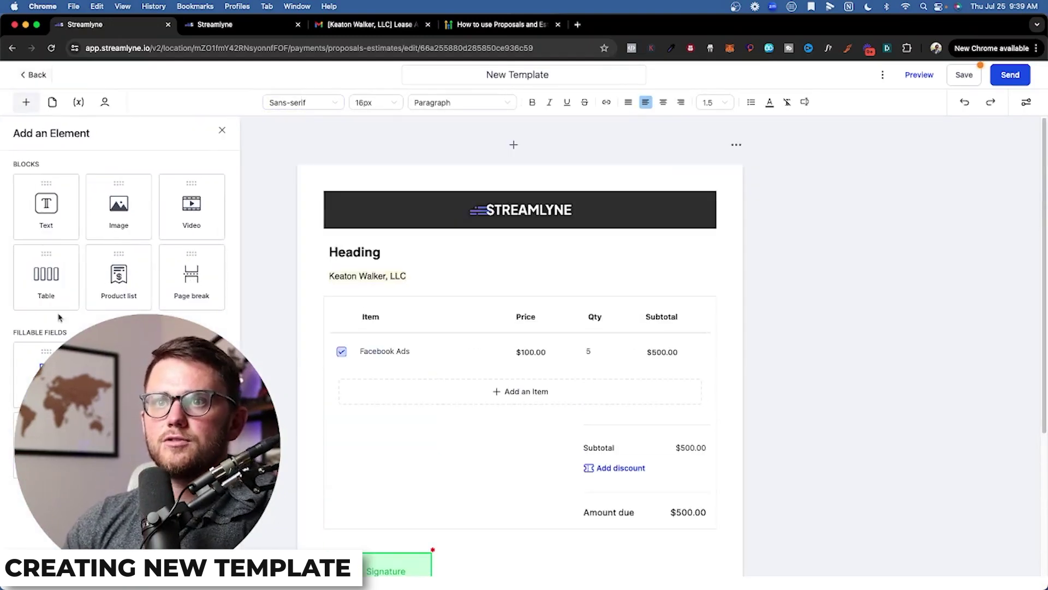
{"action": "left_click", "coordinate": [221, 130]}
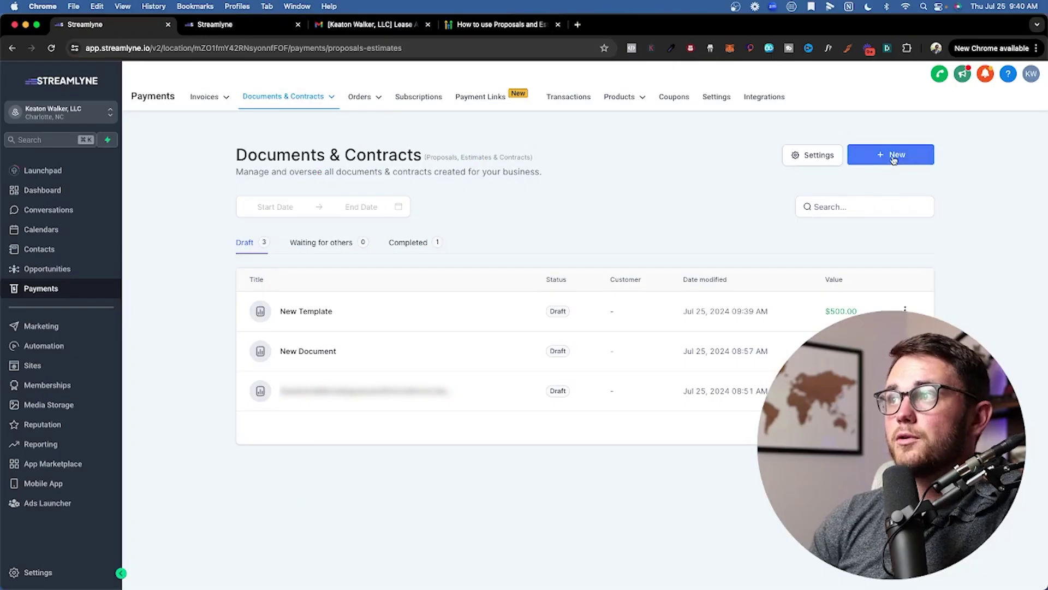
Look at the Upload a PDF option, cancel it, and open the third draft, the rental agreement
{"action": "left_click", "coordinate": [893, 159]}
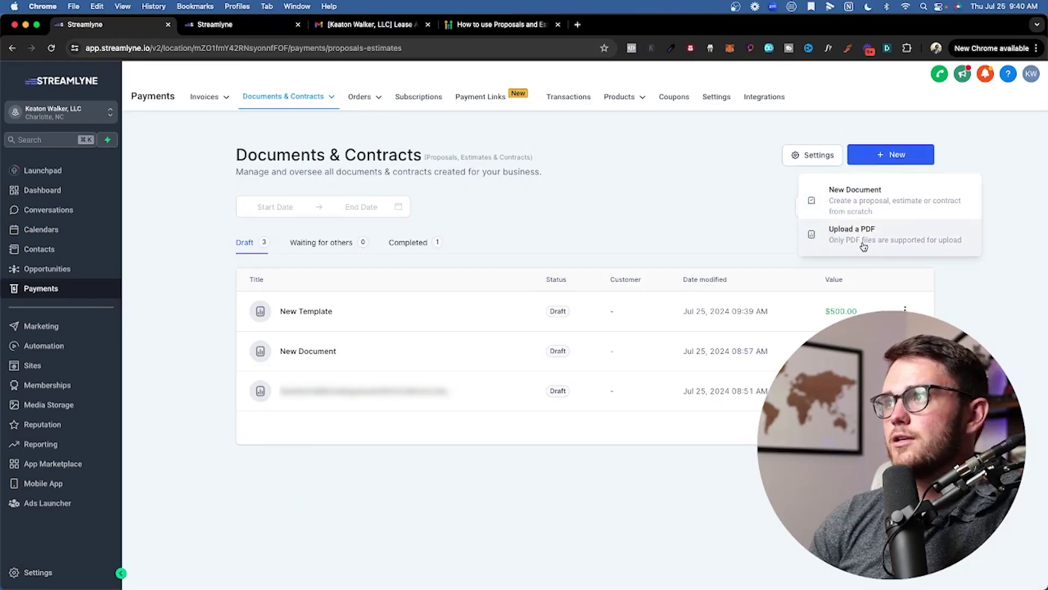
{"action": "left_click", "coordinate": [864, 247]}
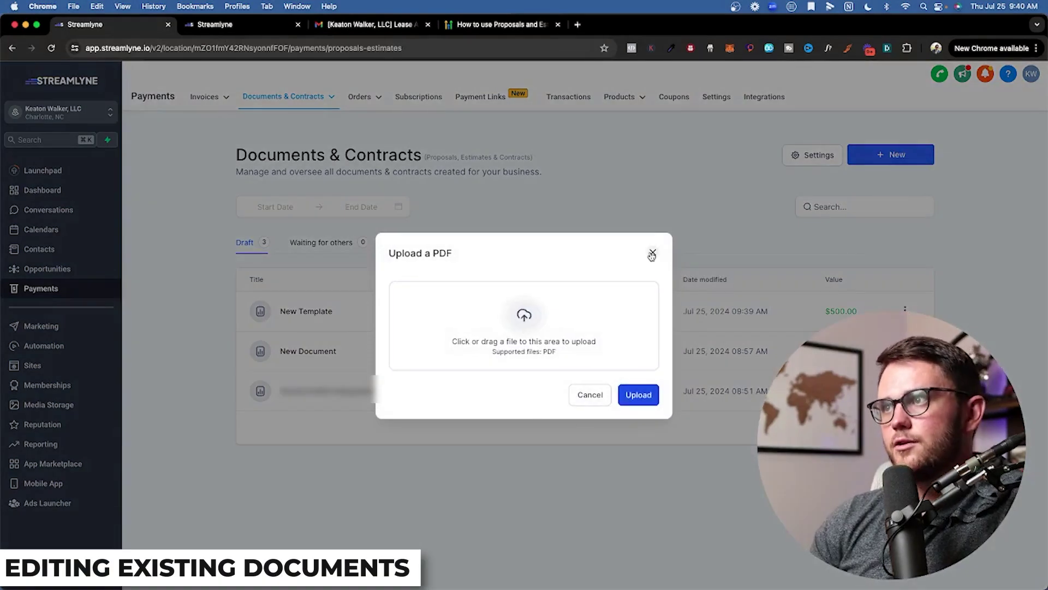
{"action": "left_click", "coordinate": [652, 253]}
{"action": "left_click", "coordinate": [383, 392]}
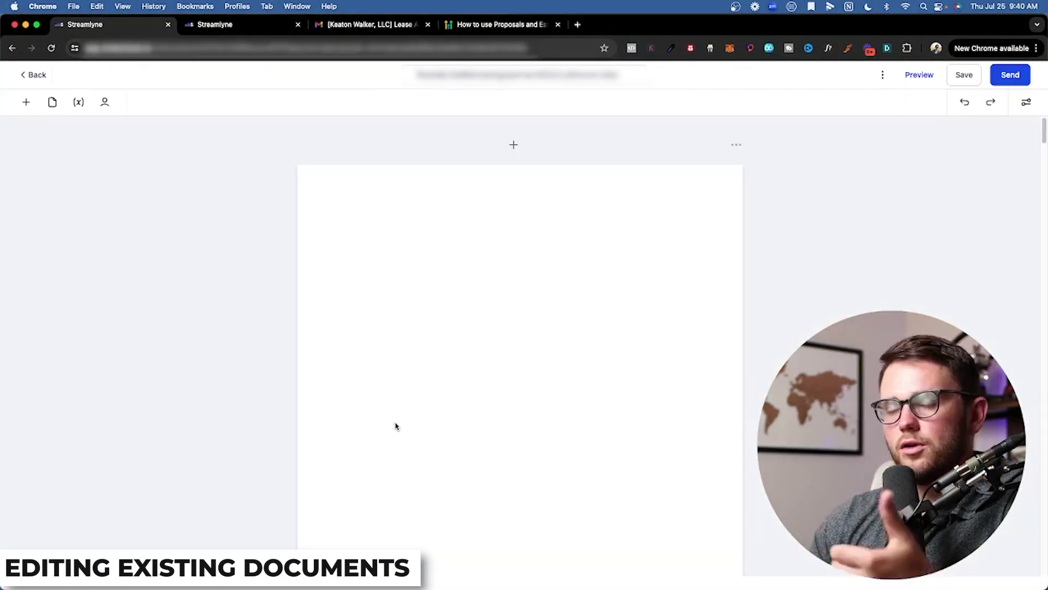
{"action": "scroll", "coordinate": [298, 272], "scroll_direction": "down", "scroll_amount": 20}
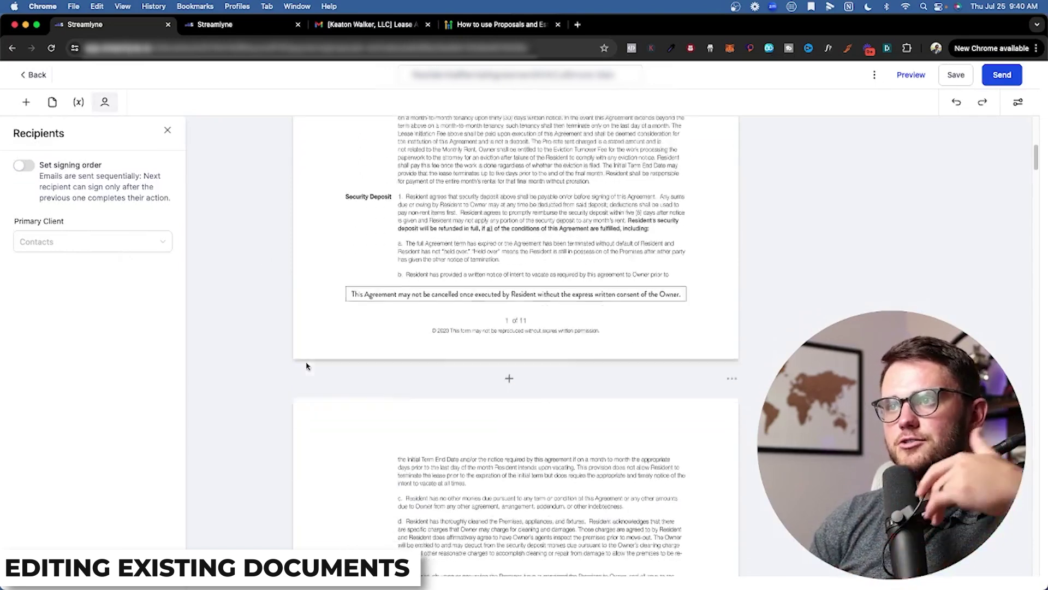
{"action": "scroll", "coordinate": [282, 338], "scroll_direction": "up", "scroll_amount": 6}
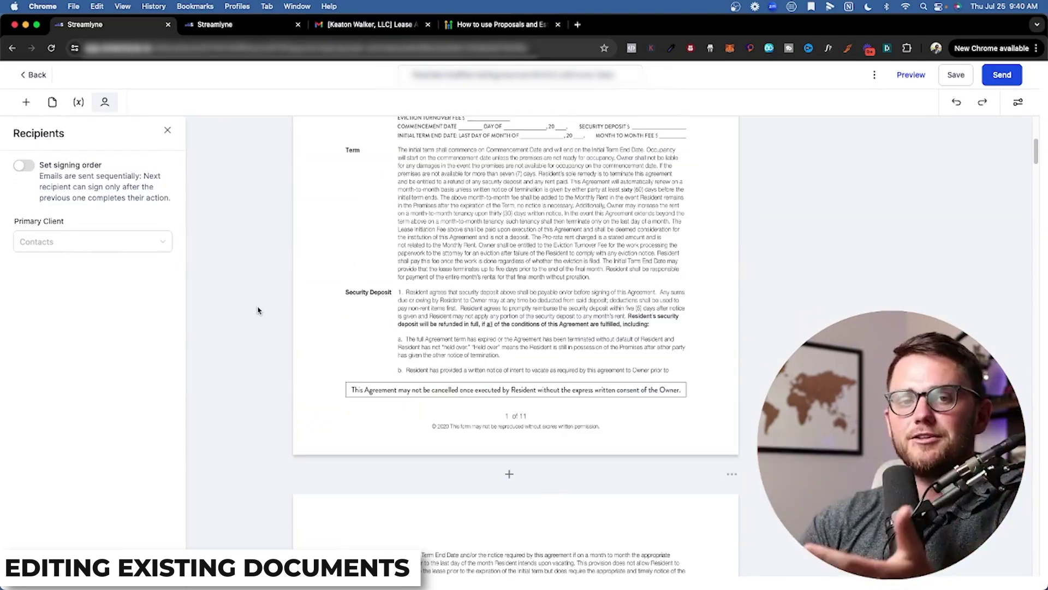
{"action": "scroll", "coordinate": [276, 273], "scroll_direction": "up", "scroll_amount": 6}
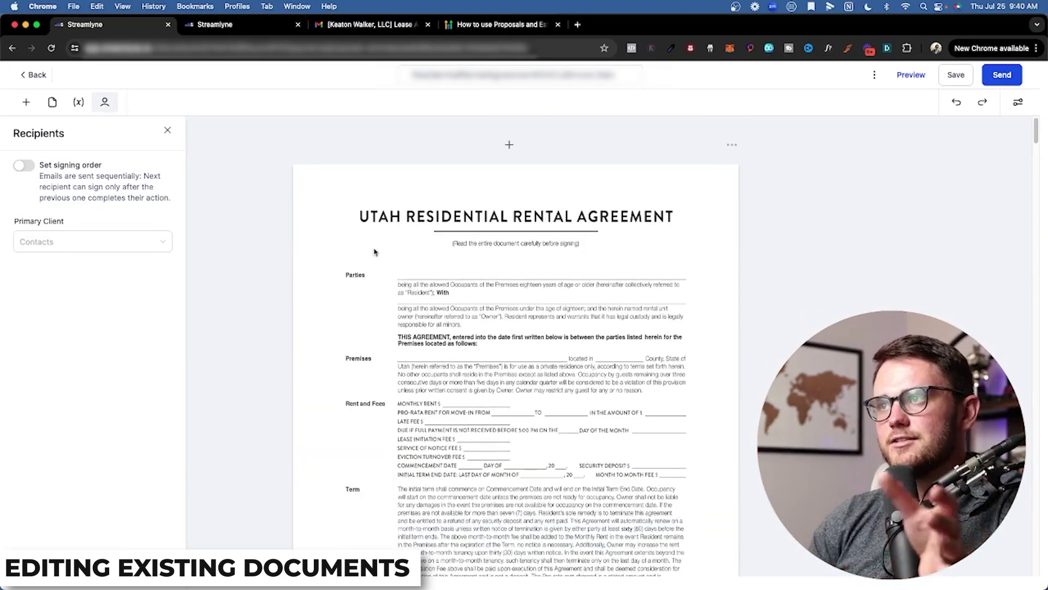
{"action": "key", "text": "super+plus"}
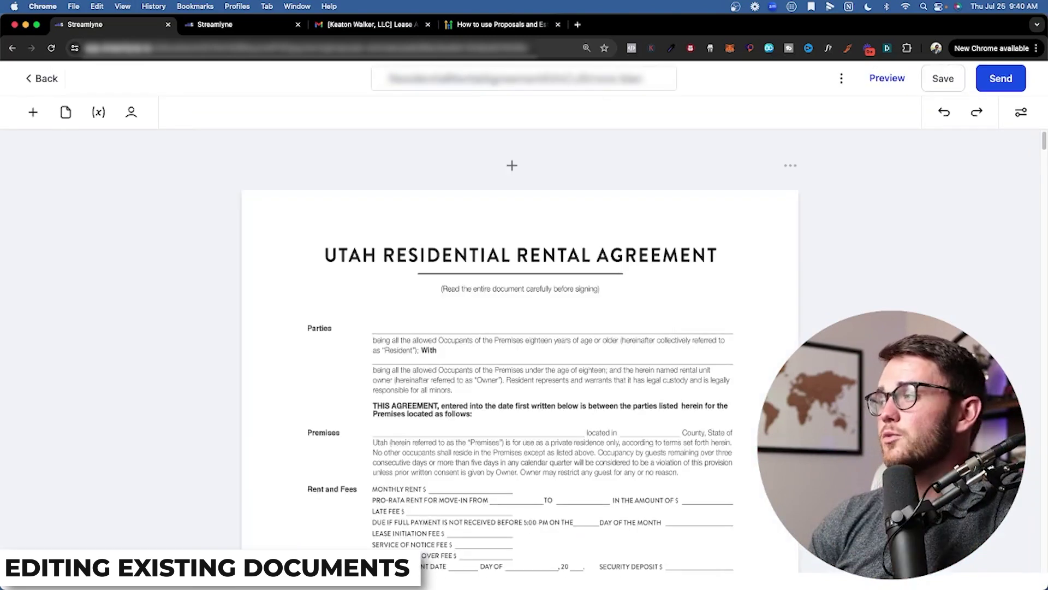
{"action": "scroll", "coordinate": [339, 327], "scroll_direction": "down", "scroll_amount": 2}
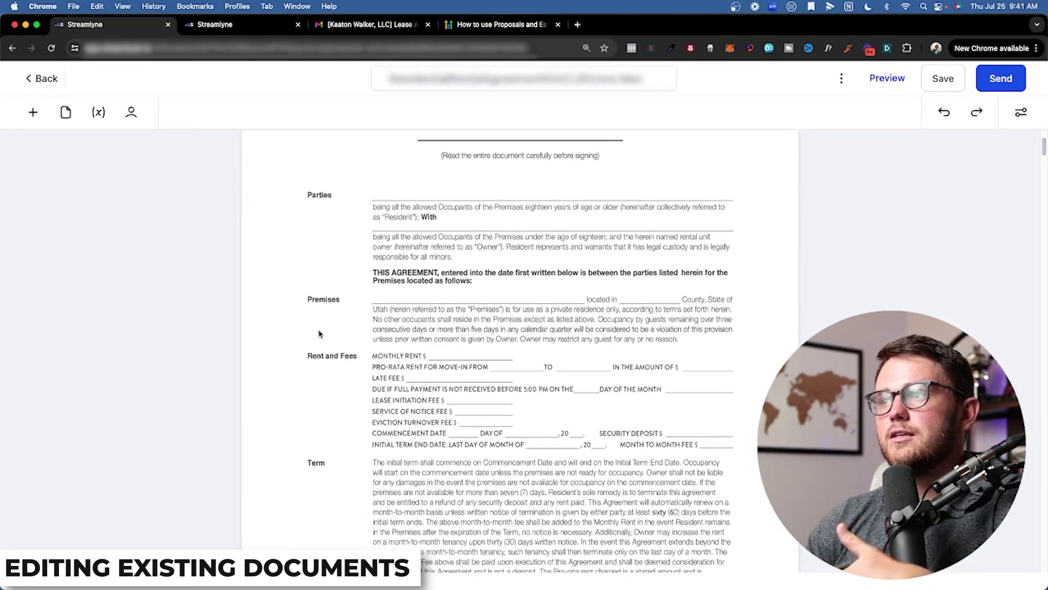
{"action": "scroll", "coordinate": [304, 276], "scroll_direction": "up", "scroll_amount": 2}
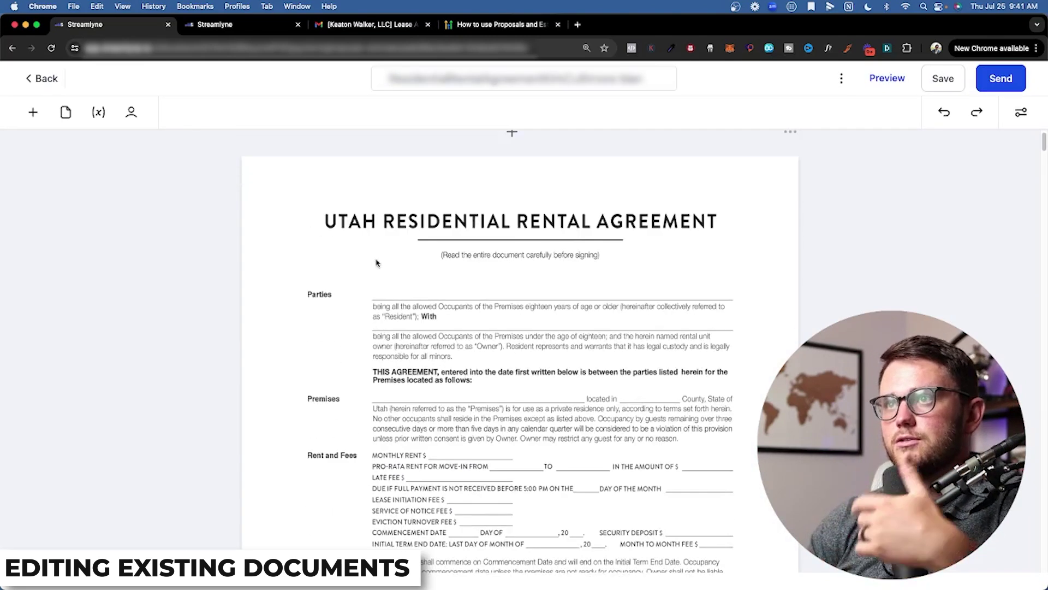
{"action": "left_click", "coordinate": [33, 113]}
{"action": "left_click_drag", "start_coordinate": [52, 236], "coordinate": [344, 239]}
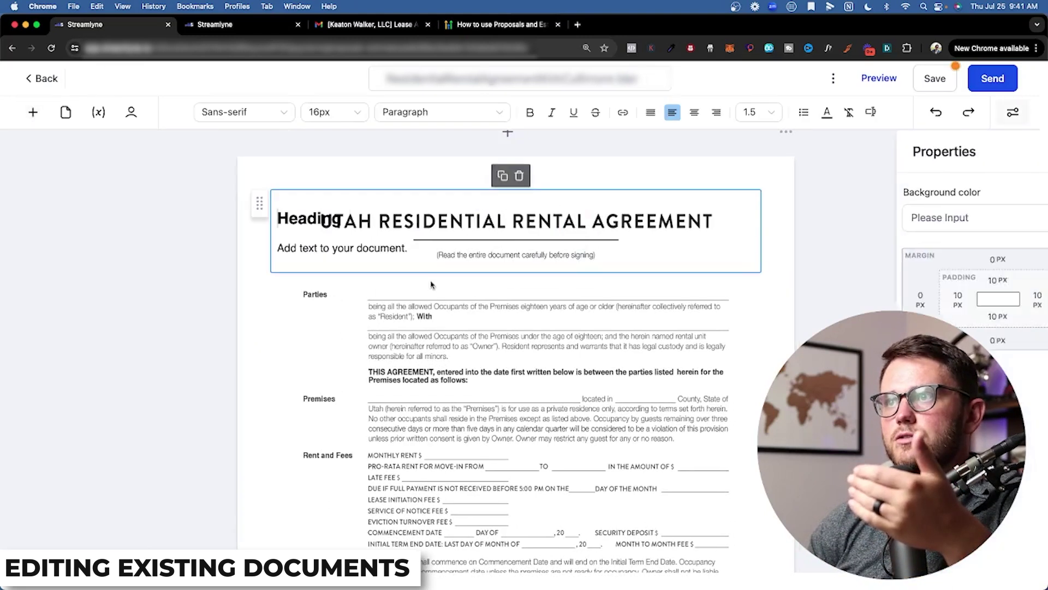
{"action": "left_click", "coordinate": [343, 195]}
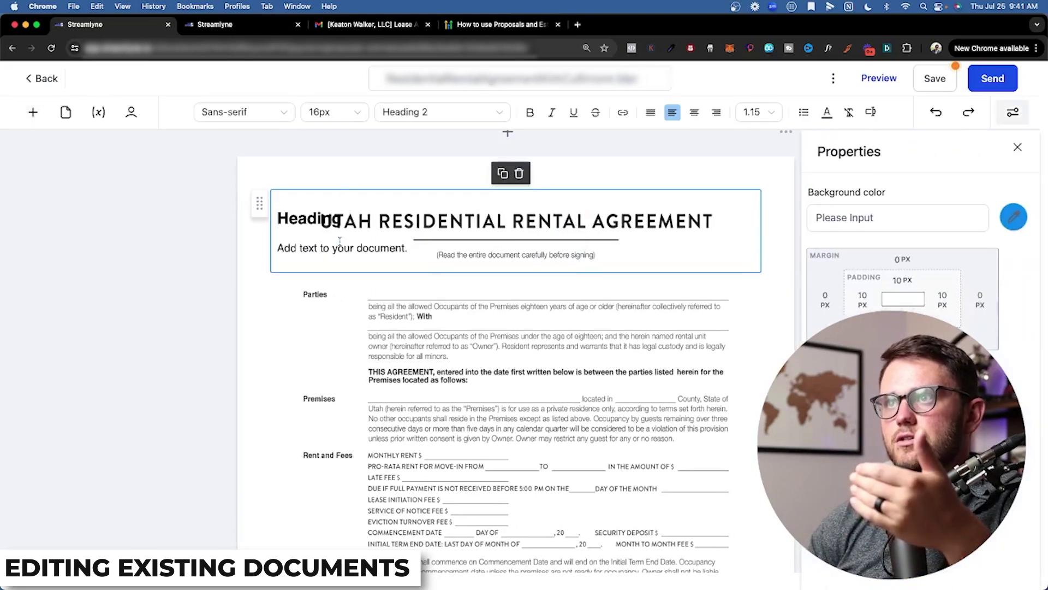
{"action": "scroll", "coordinate": [319, 238], "scroll_direction": "up", "scroll_amount": 2}
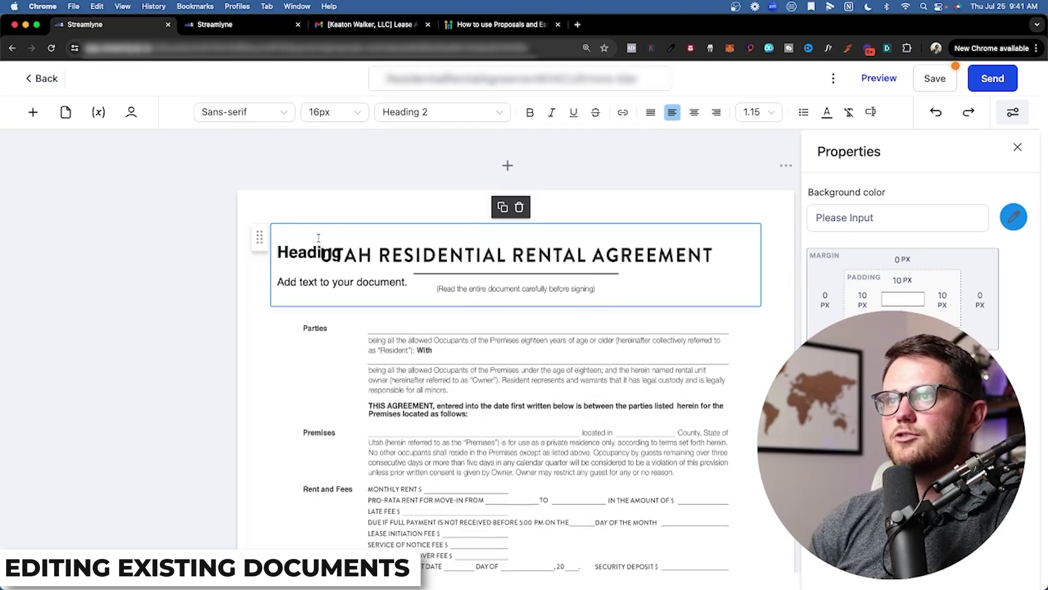
{"action": "left_click", "coordinate": [827, 300]}
{"action": "left_click_drag", "start_coordinate": [779, 336], "coordinate": [813, 336]}
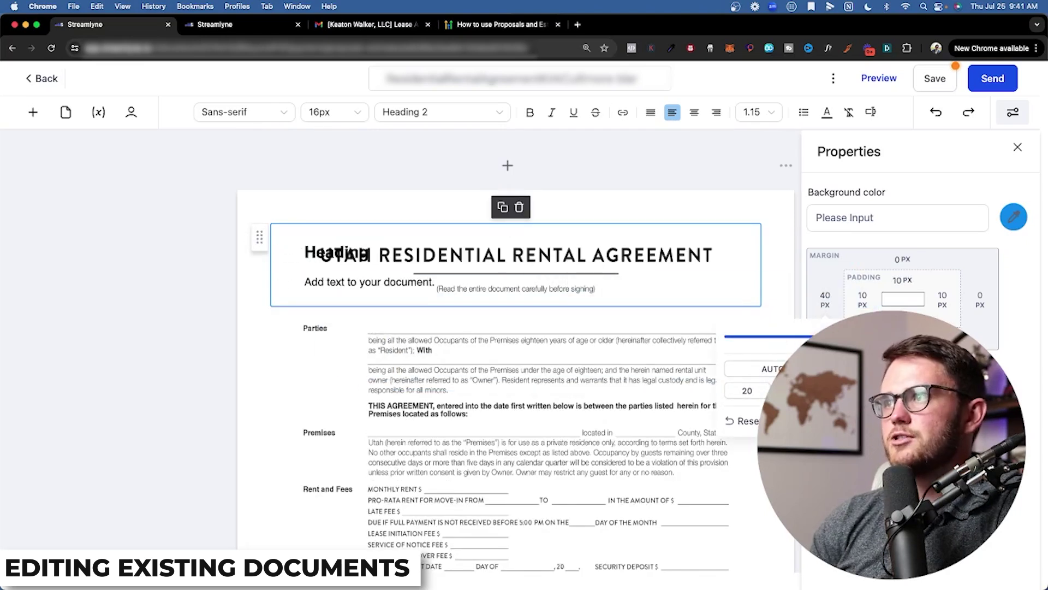
{"action": "left_click", "coordinate": [902, 280]}
{"action": "left_click_drag", "start_coordinate": [808, 312], "coordinate": [879, 312]}
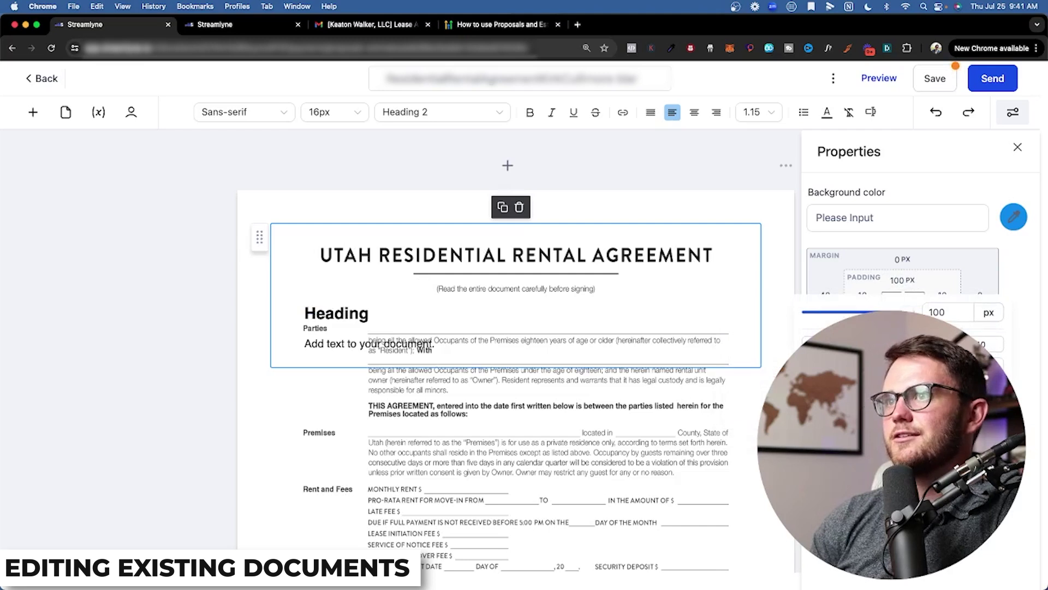
{"action": "left_click", "coordinate": [519, 208]}
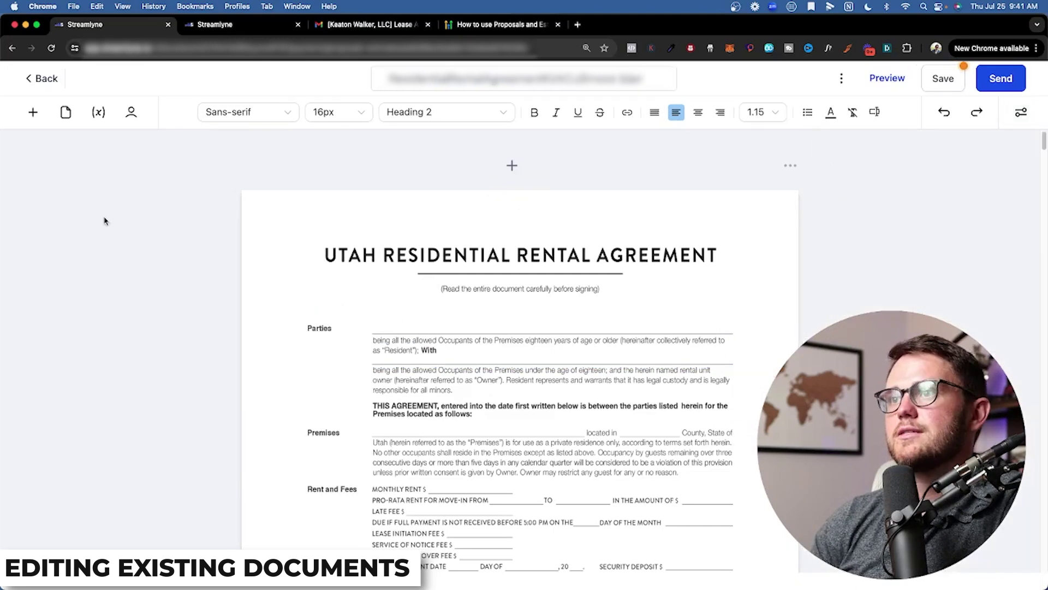
{"action": "left_click", "coordinate": [33, 112]}
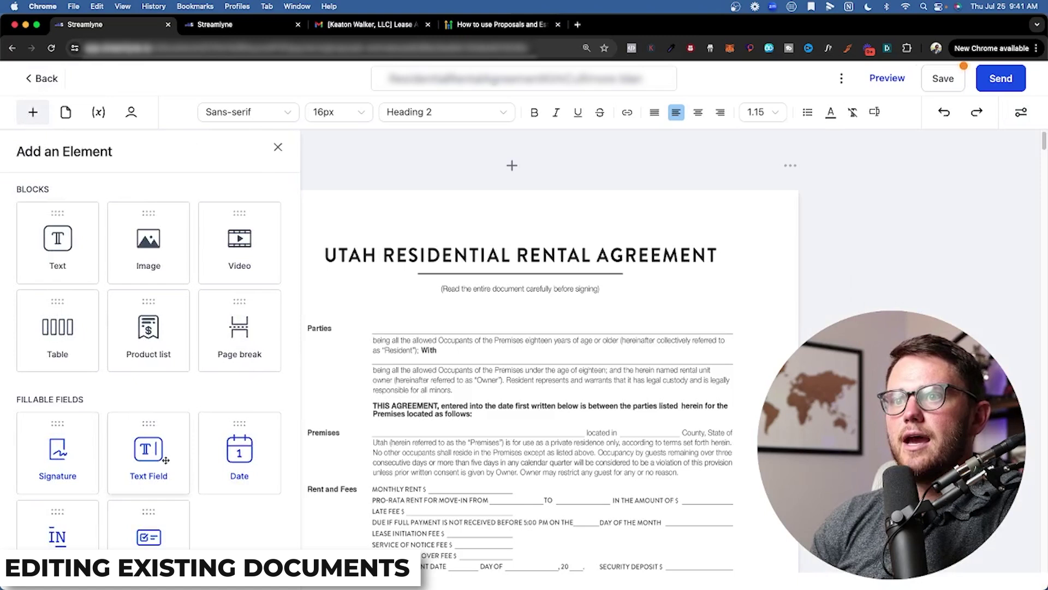
Place a text field on the Parties line with its 'Full Name' placeholder cleared
{"action": "left_click_drag", "start_coordinate": [165, 460], "coordinate": [432, 325]}
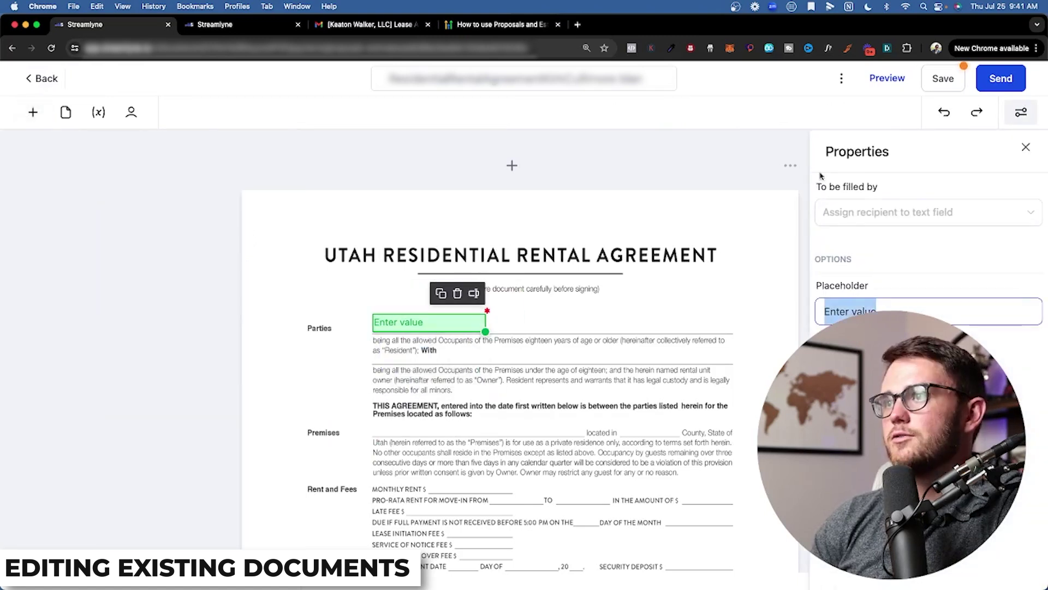
{"action": "type", "text": "Full Name"}
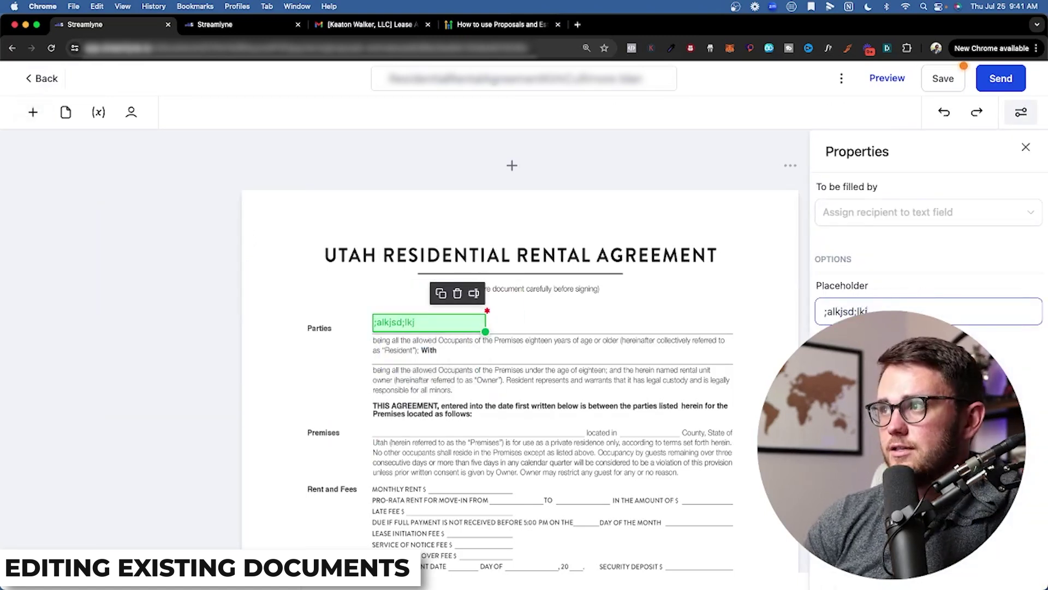
{"action": "key", "text": "BackSpace"}
{"action": "key", "text": "BackSpace"}
{"action": "key", "text": "BackSpace"}
{"action": "key", "text": "BackSpace"}
{"action": "key", "text": "BackSpace"}
{"action": "key", "text": "BackSpace"}
{"action": "key", "text": "BackSpace"}
{"action": "key", "text": "BackSpace"}
{"action": "key", "text": "BackSpace"}
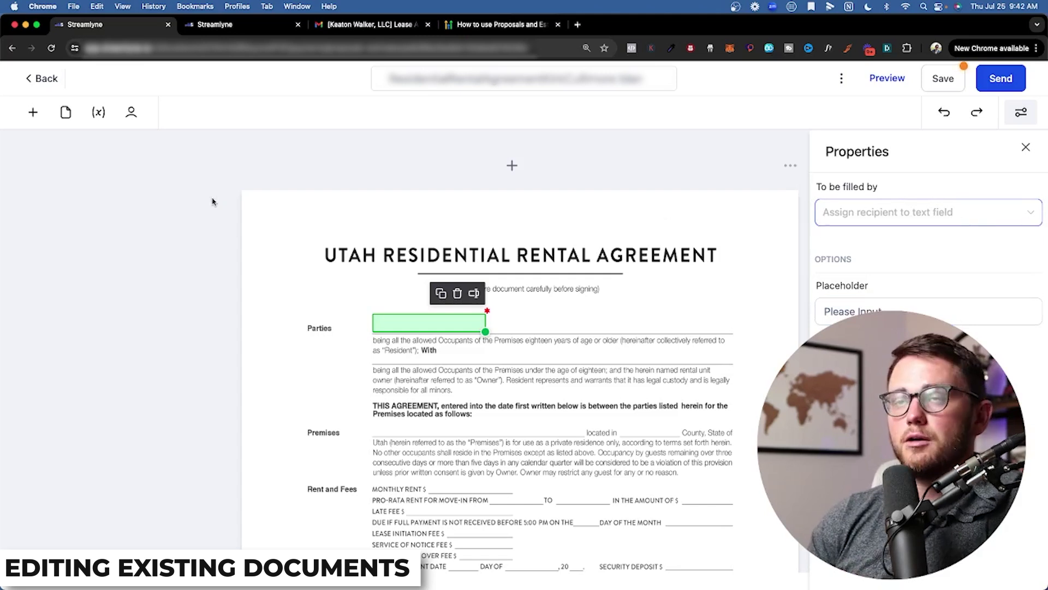
{"action": "left_click", "coordinate": [131, 112]}
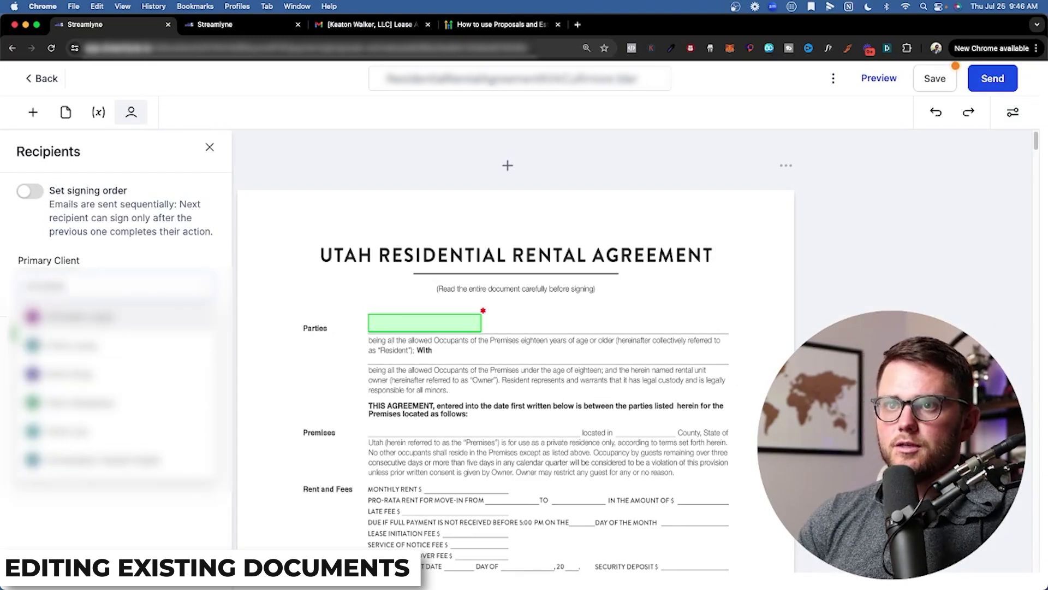
Confirm the primary signer and begin adding a new client as a second recipient
{"action": "key", "text": "Return"}
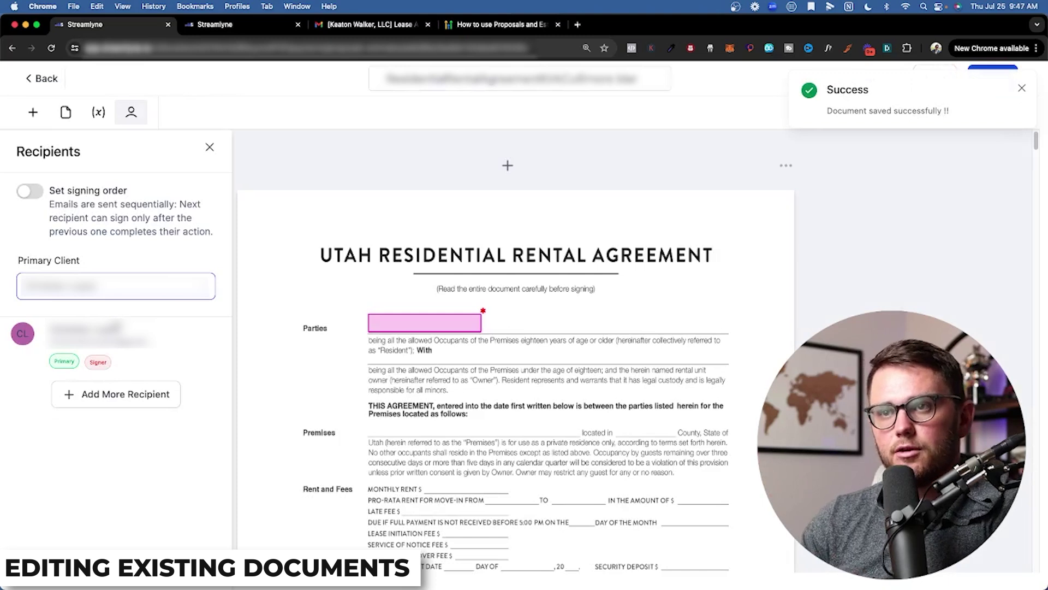
{"action": "left_click", "coordinate": [113, 406]}
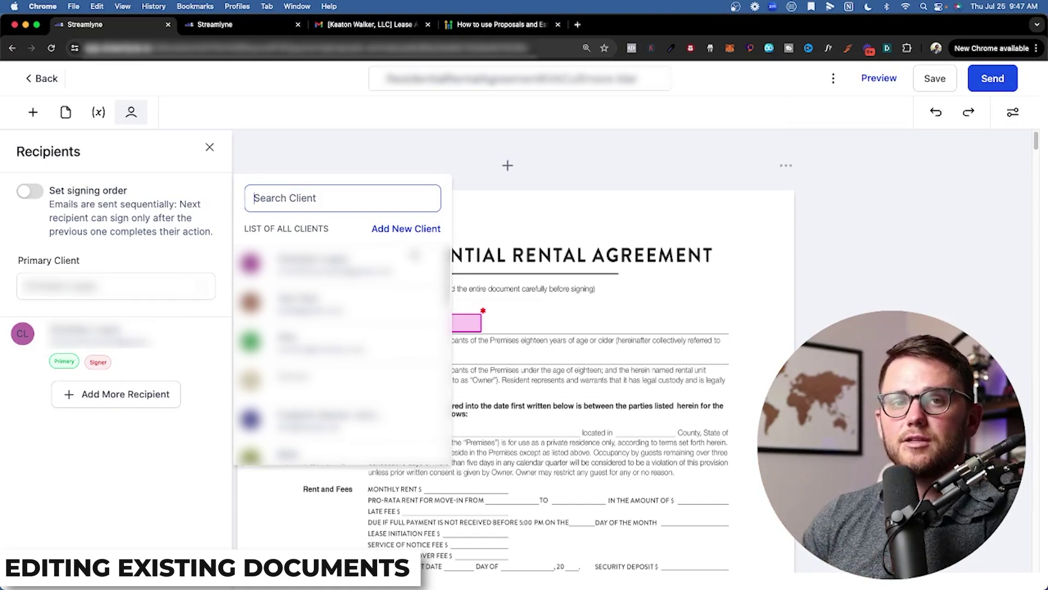
{"action": "left_click", "coordinate": [409, 231]}
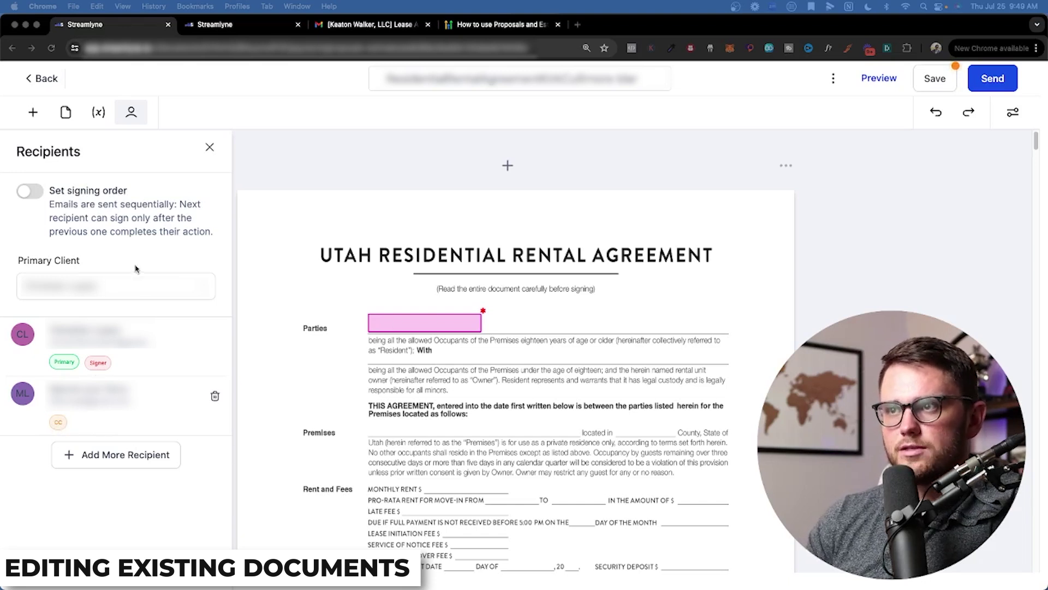
Add a second Parties-line text field assigned to the second recipient, then review the recipients
{"action": "left_click", "coordinate": [35, 112]}
{"action": "scroll", "coordinate": [386, 224], "scroll_direction": "down", "scroll_amount": 3}
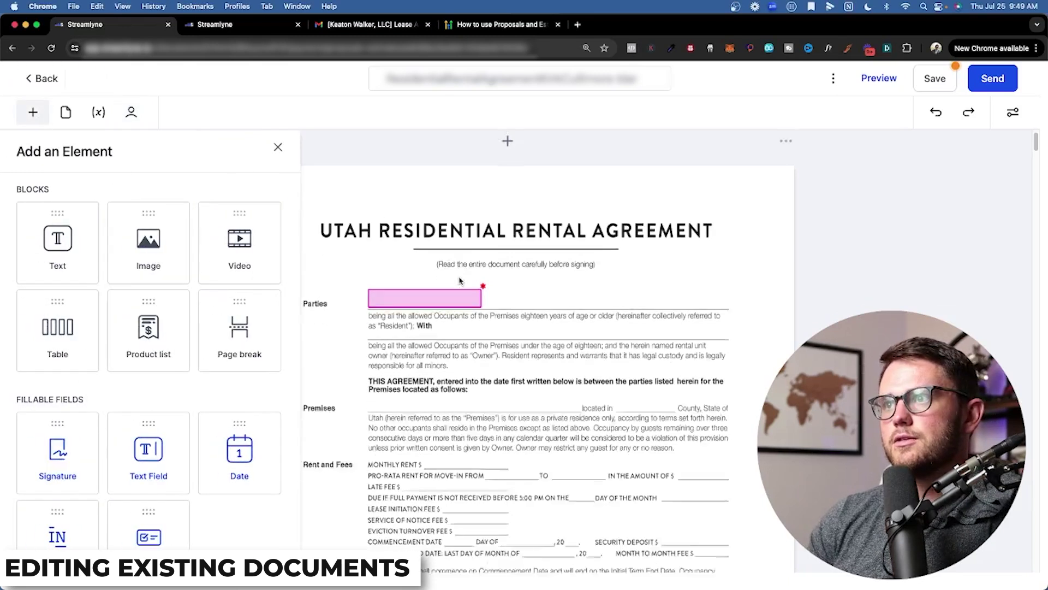
{"action": "left_click", "coordinate": [445, 252]}
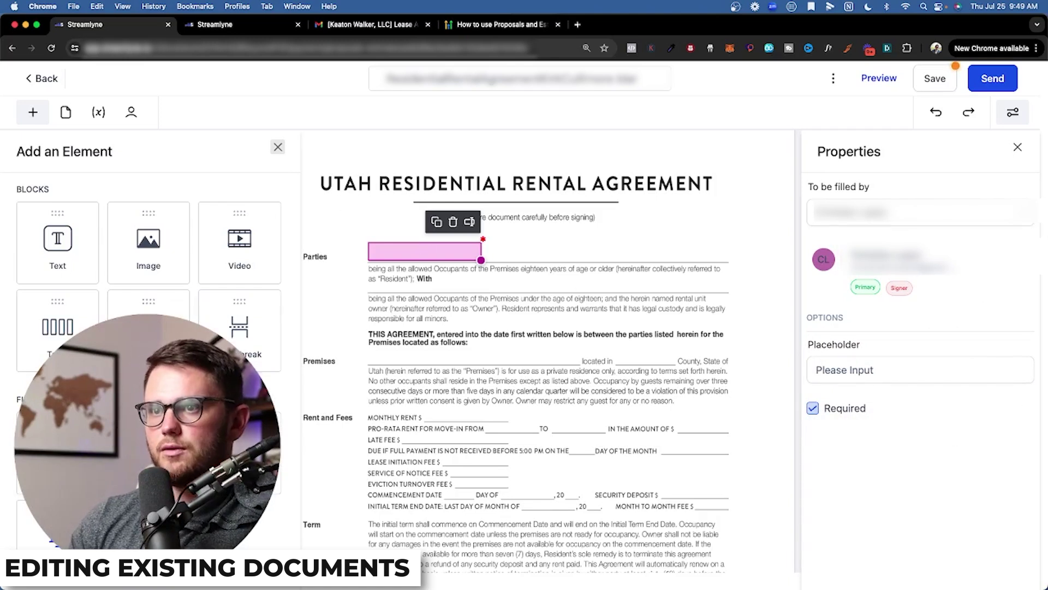
{"action": "left_click_drag", "start_coordinate": [57, 448], "coordinate": [592, 251]}
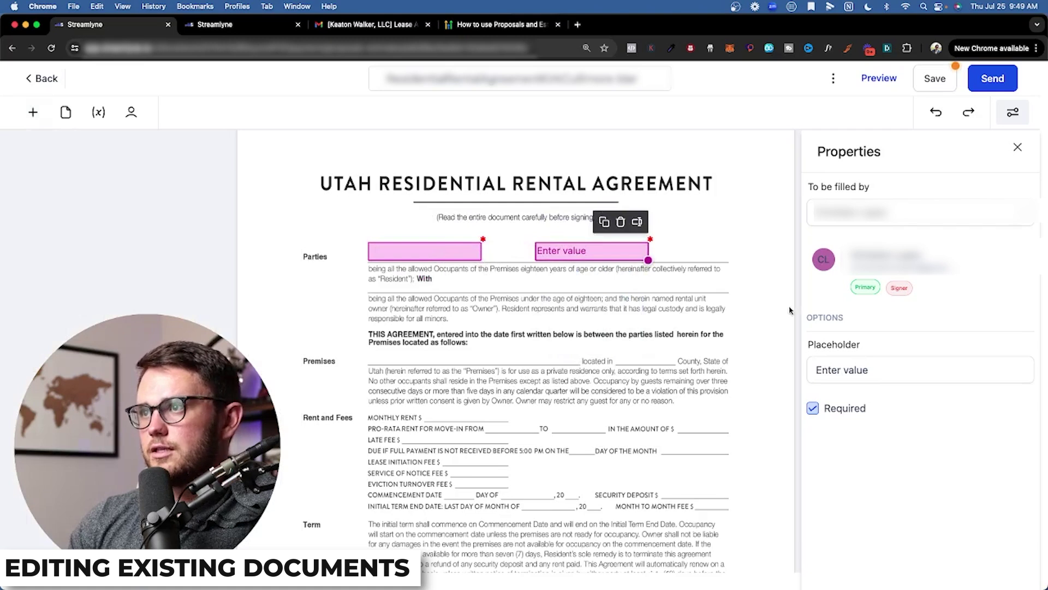
{"action": "left_click", "coordinate": [884, 216]}
{"action": "left_click", "coordinate": [881, 269]}
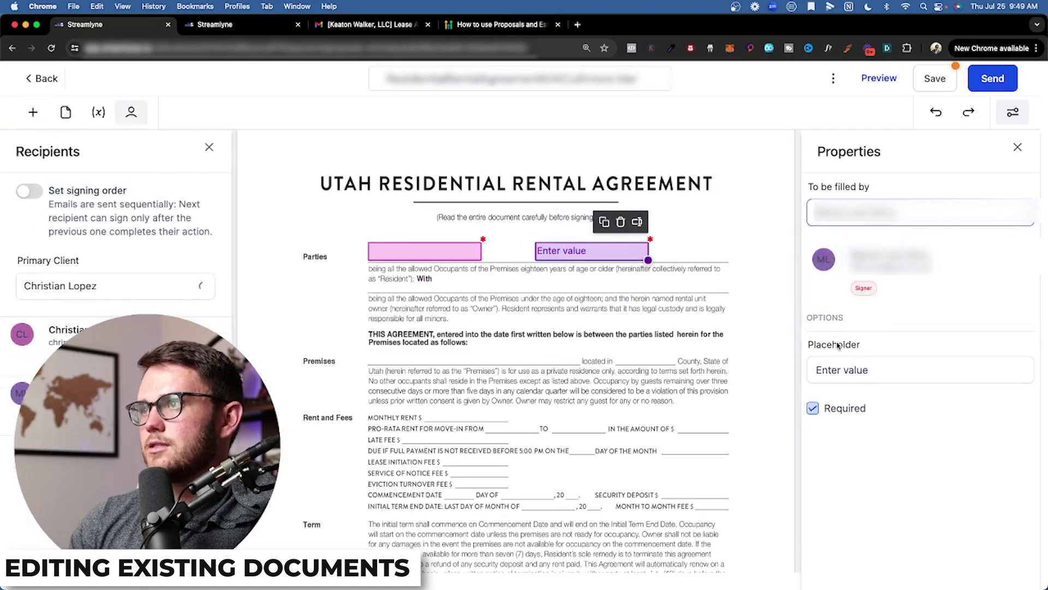
{"action": "left_click", "coordinate": [628, 273]}
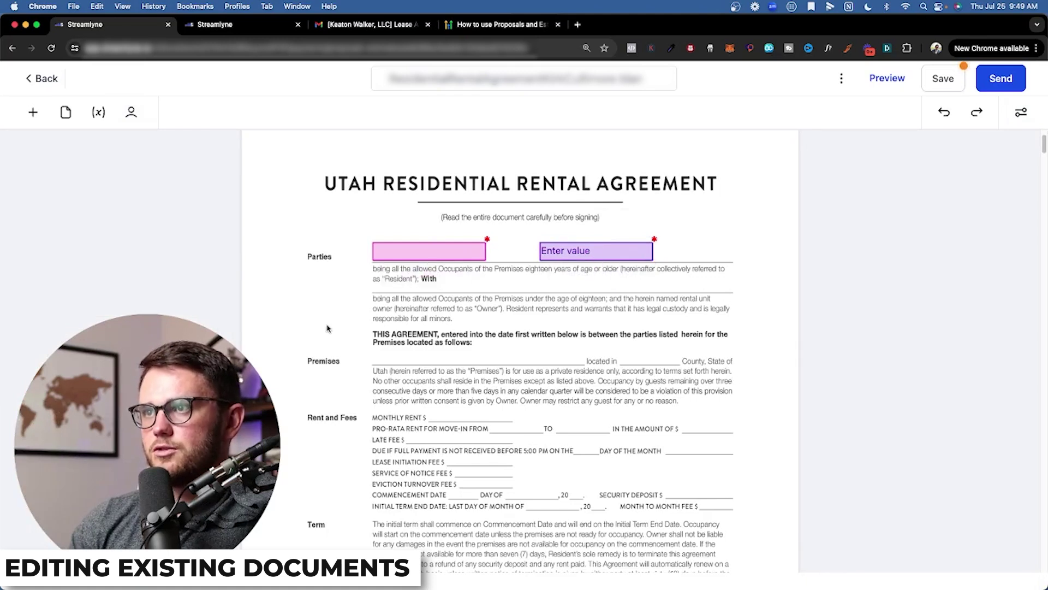
{"action": "left_click", "coordinate": [33, 112]}
{"action": "left_click", "coordinate": [131, 112]}
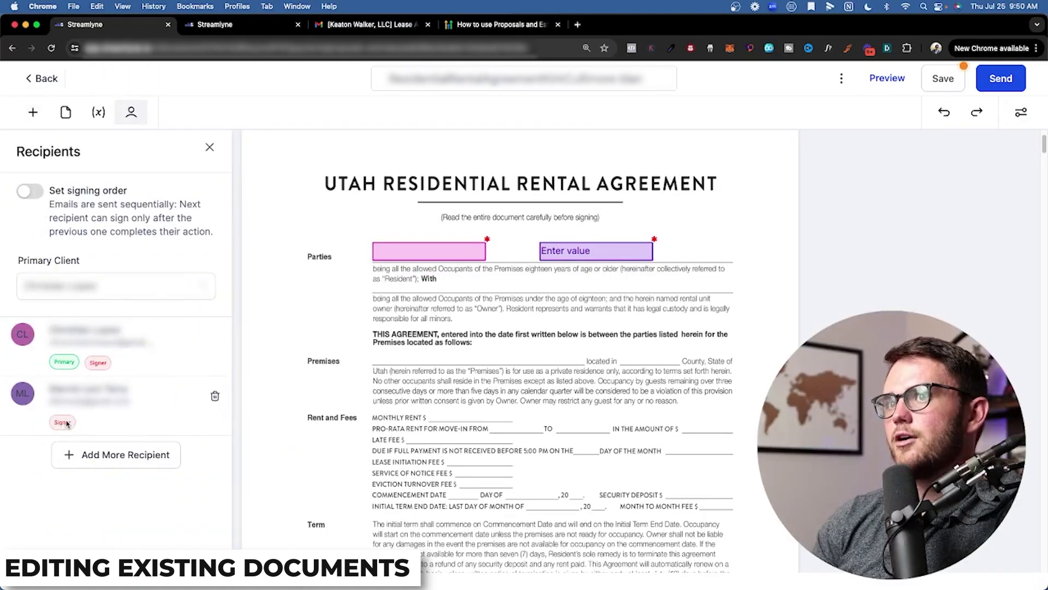
Keep the first Parties field's 'To be filled by' set to the primary client, then deselect it
{"action": "left_click", "coordinate": [32, 113]}
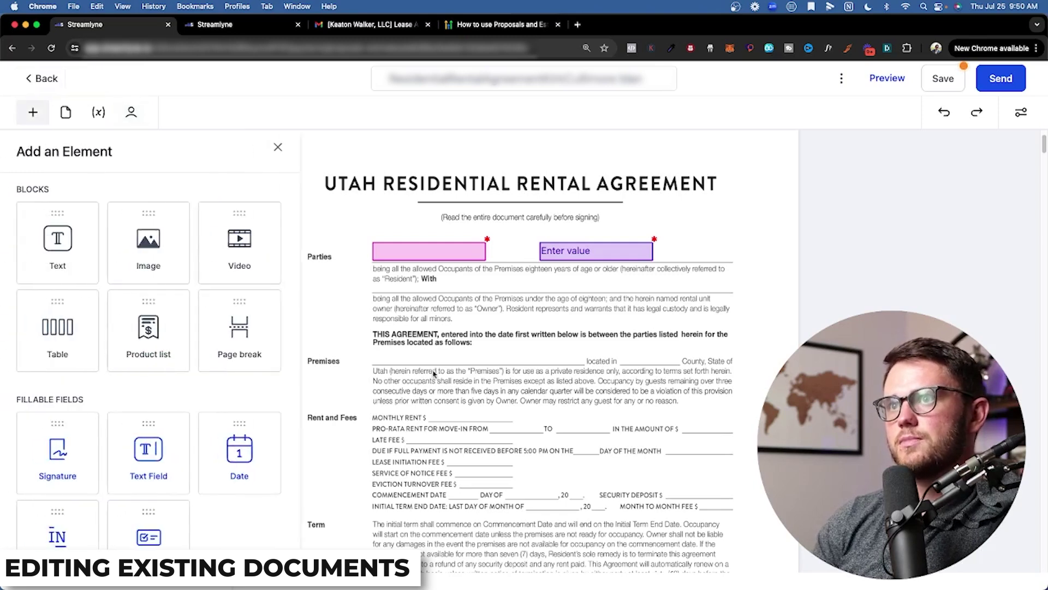
{"action": "left_click", "coordinate": [462, 257]}
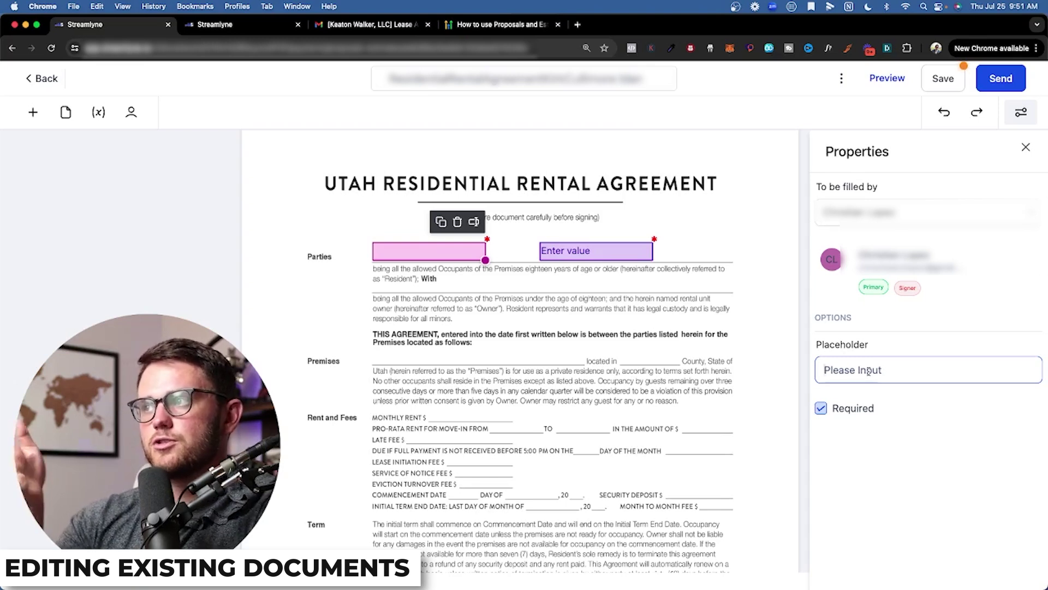
{"action": "left_click", "coordinate": [917, 214]}
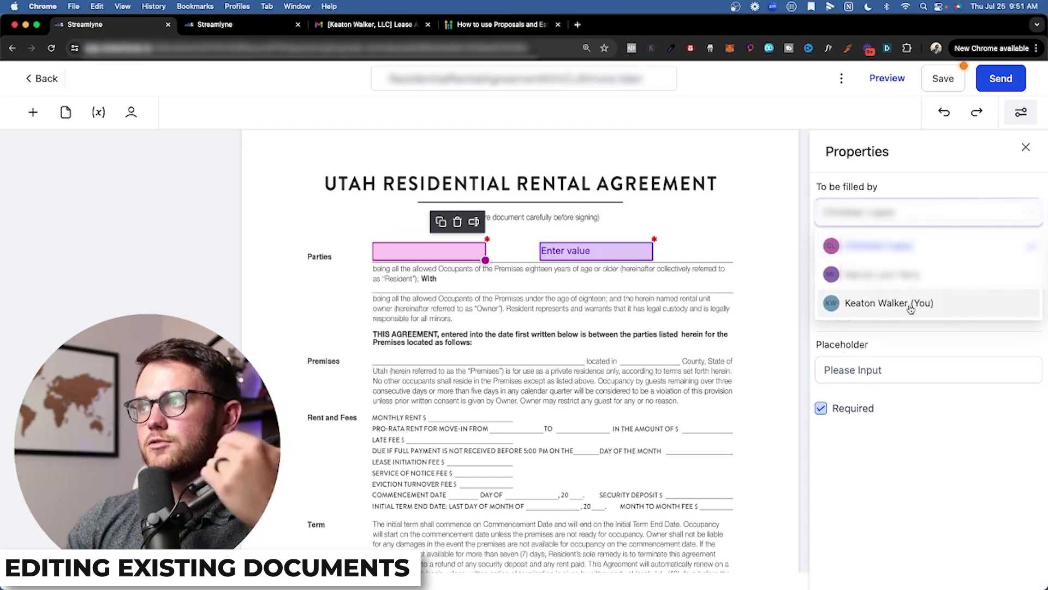
{"action": "left_click", "coordinate": [968, 427]}
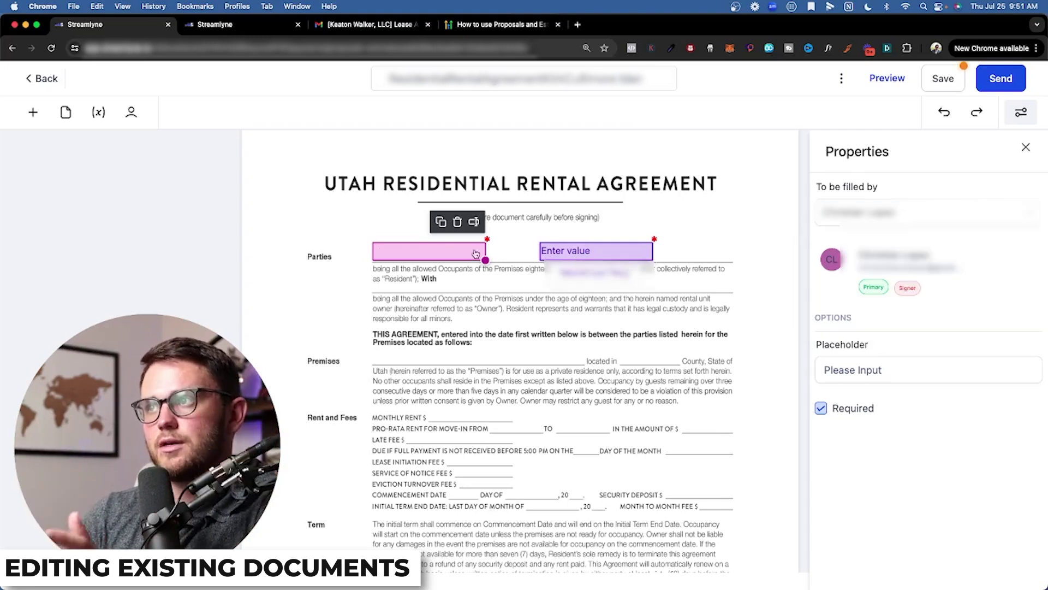
{"action": "left_click", "coordinate": [522, 280]}
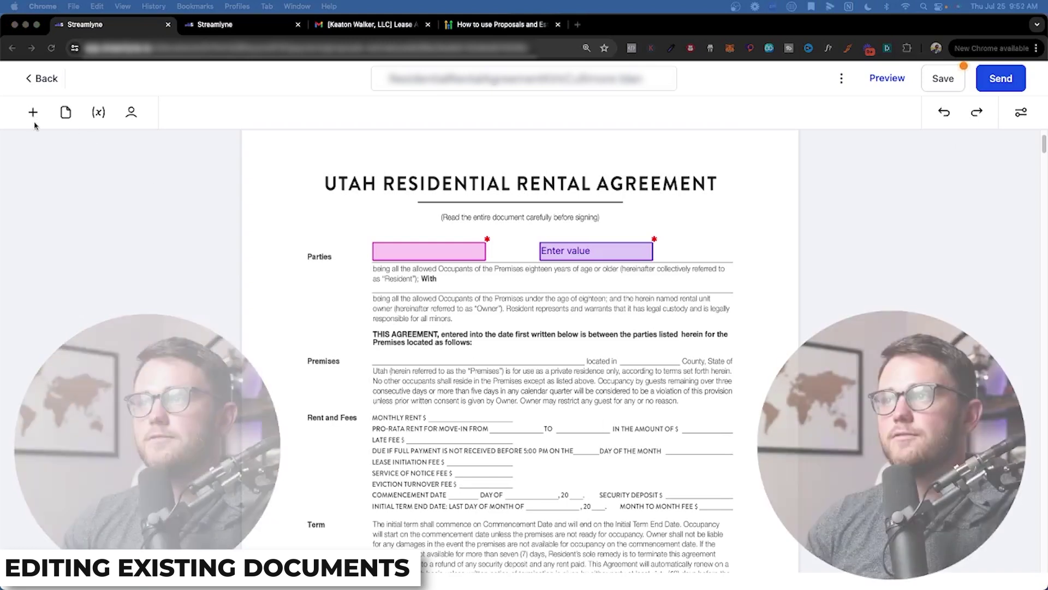
Place a text field on the Premises line, to be filled by the sender
{"action": "left_click", "coordinate": [33, 112]}
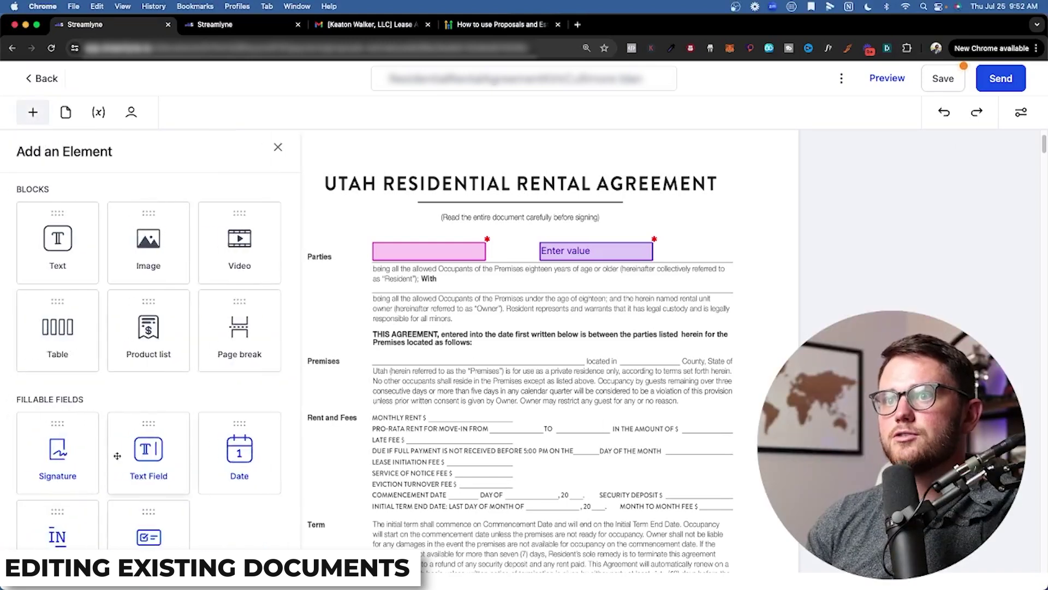
{"action": "left_click_drag", "start_coordinate": [149, 449], "coordinate": [445, 360]}
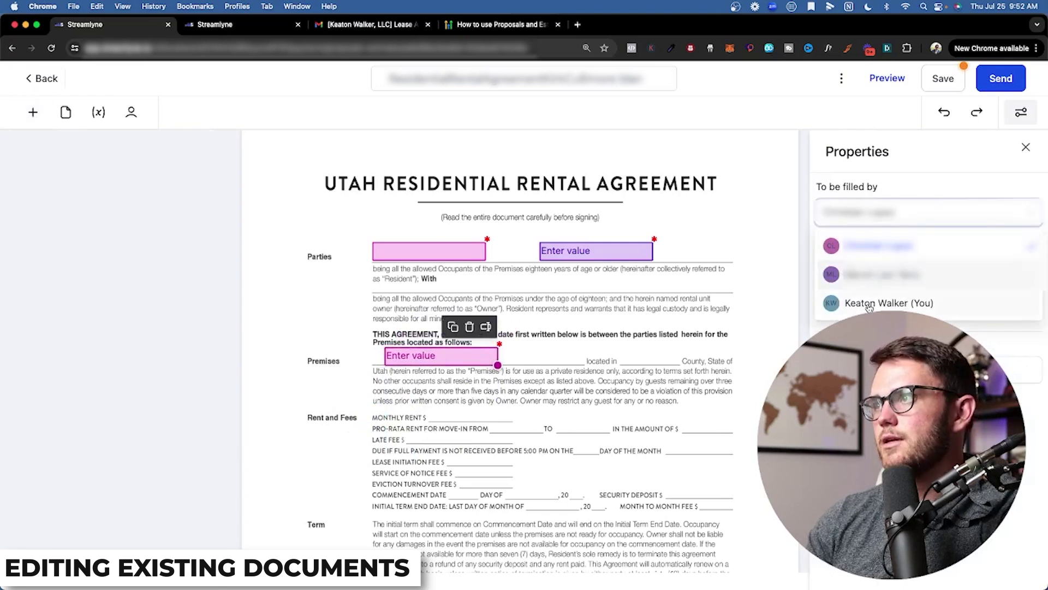
{"action": "left_click", "coordinate": [131, 112]}
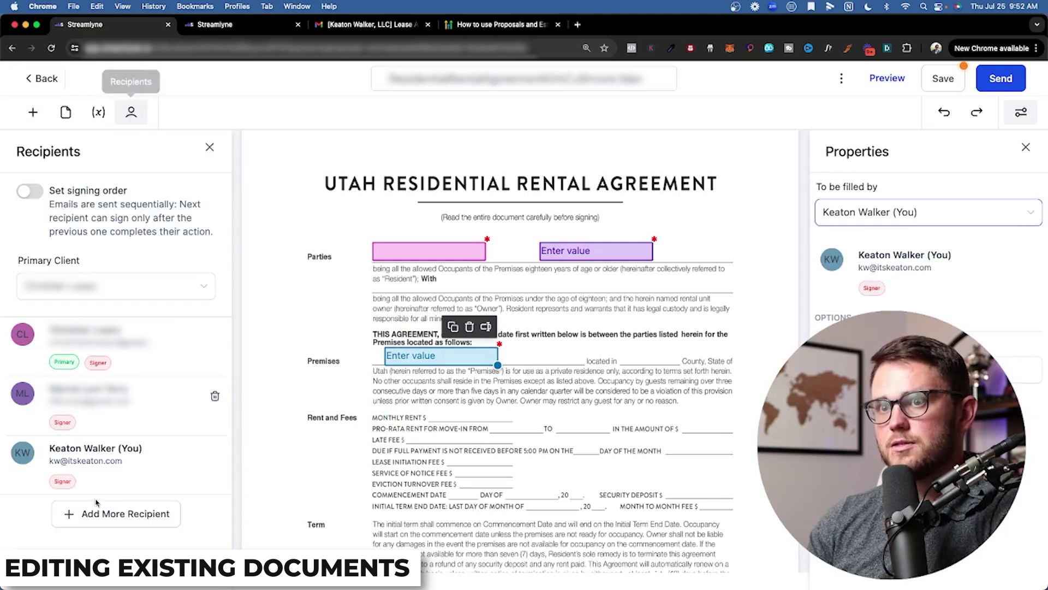
Turn on signing order and move the sender to sign first
{"action": "left_click", "coordinate": [88, 470]}
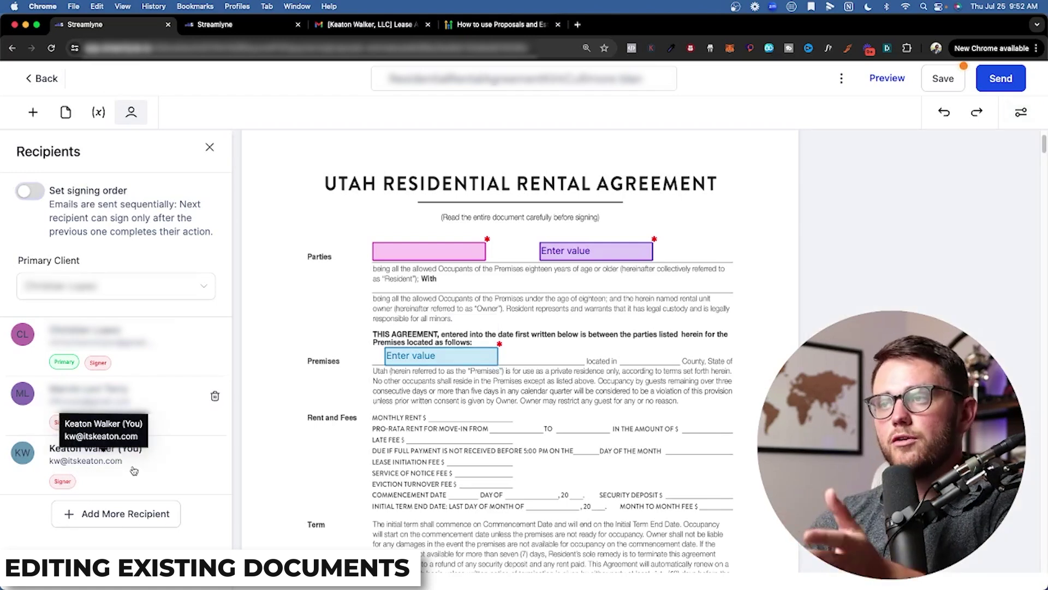
{"action": "left_click", "coordinate": [29, 191]}
{"action": "left_click_drag", "start_coordinate": [14, 502], "coordinate": [15, 379]}
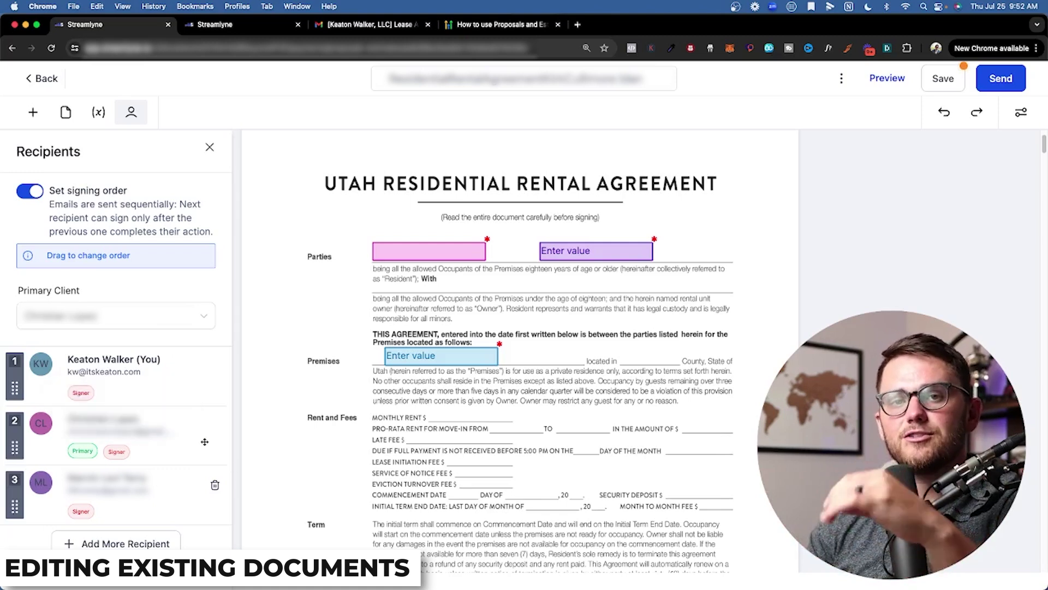
{"action": "left_click", "coordinate": [433, 442]}
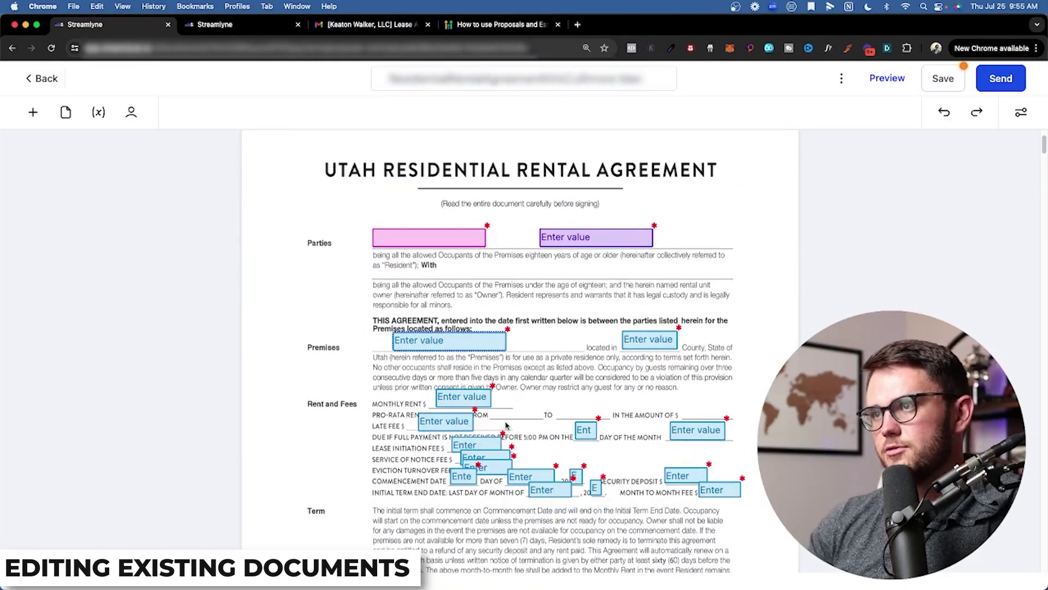
Scroll through the agreement's added fields down to the final signature page
{"action": "scroll", "coordinate": [505, 425], "scroll_direction": "up", "scroll_amount": 2}
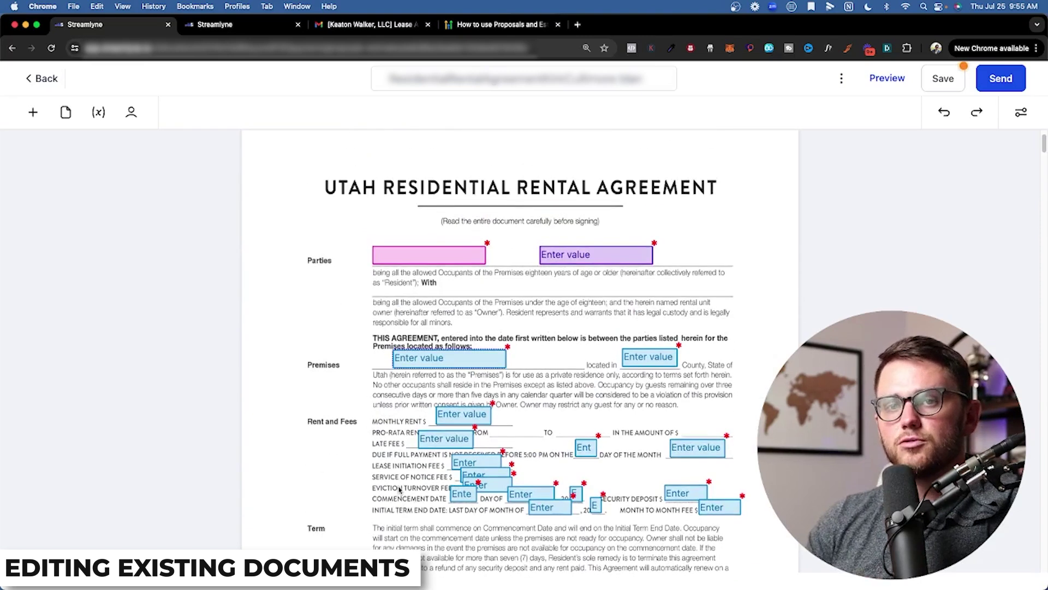
{"action": "scroll", "coordinate": [399, 490], "scroll_direction": "down", "scroll_amount": 5}
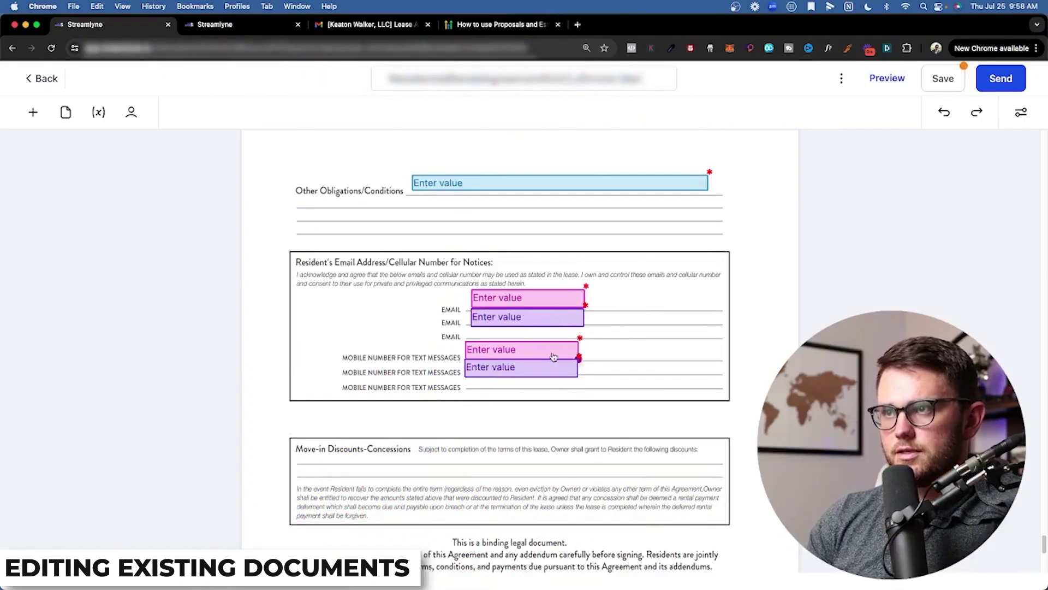
{"action": "scroll", "coordinate": [553, 357], "scroll_direction": "down", "scroll_amount": 15}
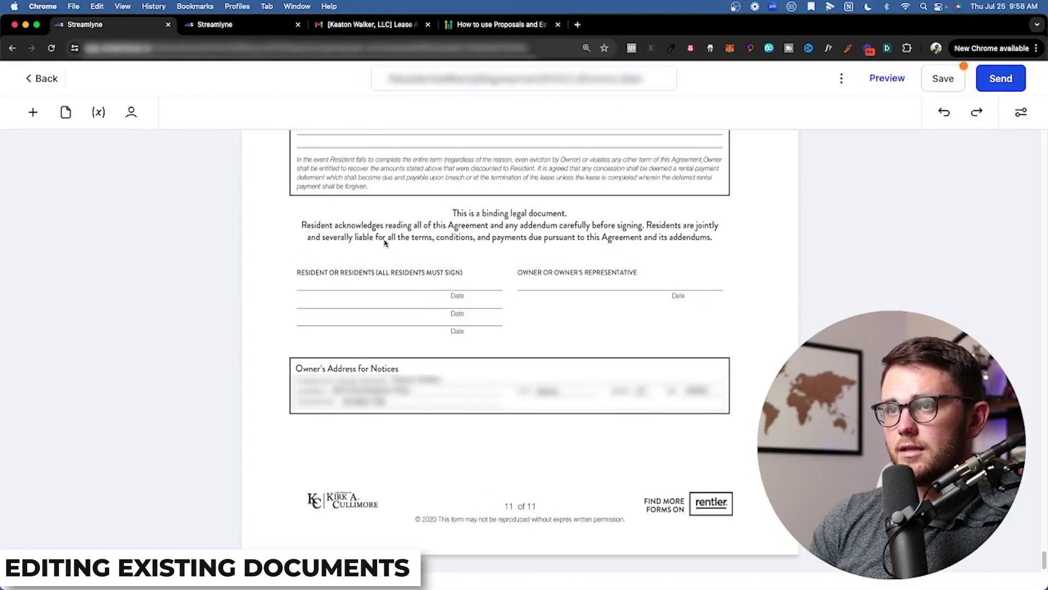
Add signature fields for both residents and the owner, the owner's assigned to the sender
{"action": "left_click", "coordinate": [33, 112]}
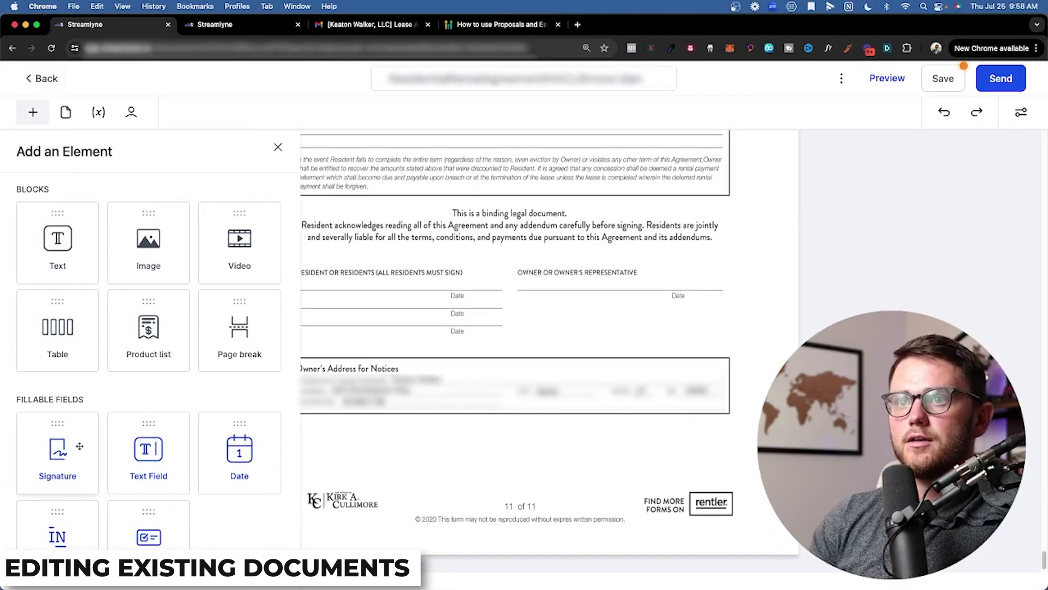
{"action": "mouse_move", "coordinate": [51, 457]}
{"action": "left_mouse_down"}
{"action": "mouse_move", "coordinate": [363, 272]}
{"action": "mouse_move", "coordinate": [392, 273]}
{"action": "mouse_move", "coordinate": [349, 285]}
{"action": "left_mouse_up"}
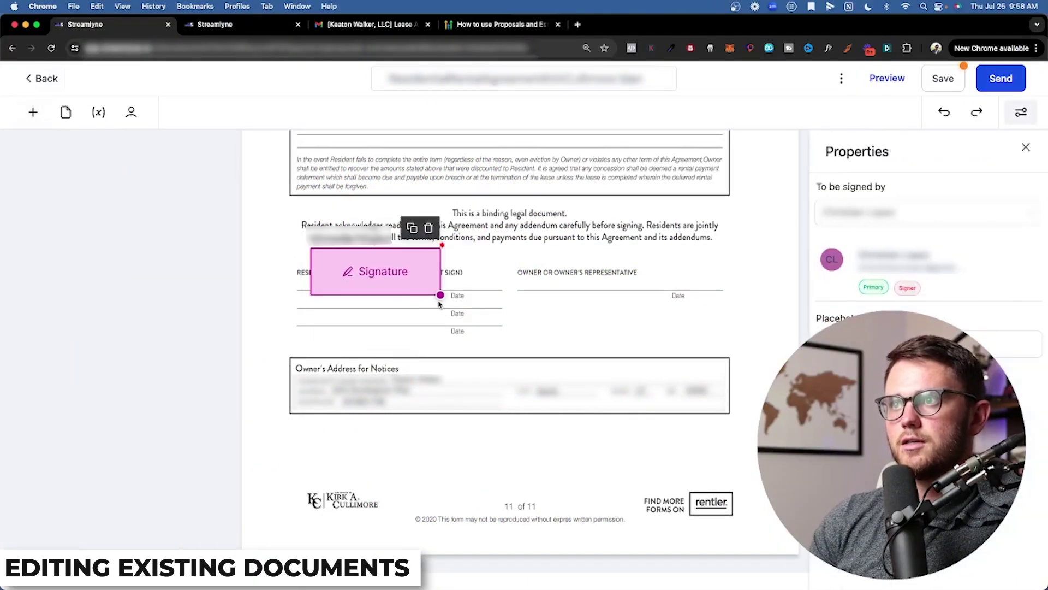
{"action": "mouse_move", "coordinate": [440, 290]}
{"action": "left_mouse_down"}
{"action": "mouse_move", "coordinate": [429, 250]}
{"action": "mouse_move", "coordinate": [421, 286]}
{"action": "mouse_move", "coordinate": [383, 300]}
{"action": "left_mouse_up"}
{"action": "left_click", "coordinate": [394, 256]}
{"action": "left_click", "coordinate": [887, 213]}
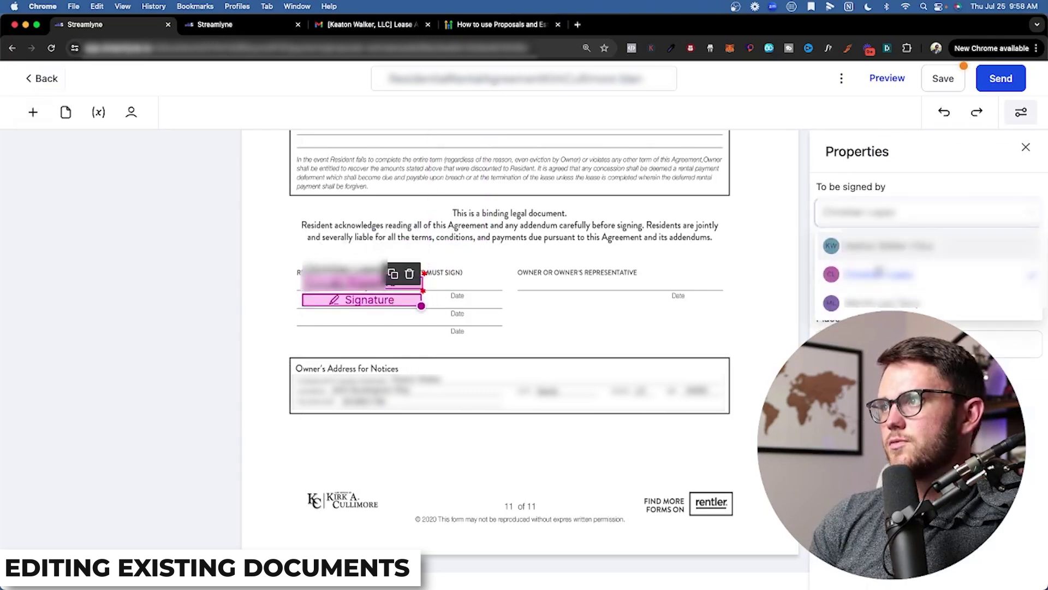
{"action": "left_click", "coordinate": [393, 273]}
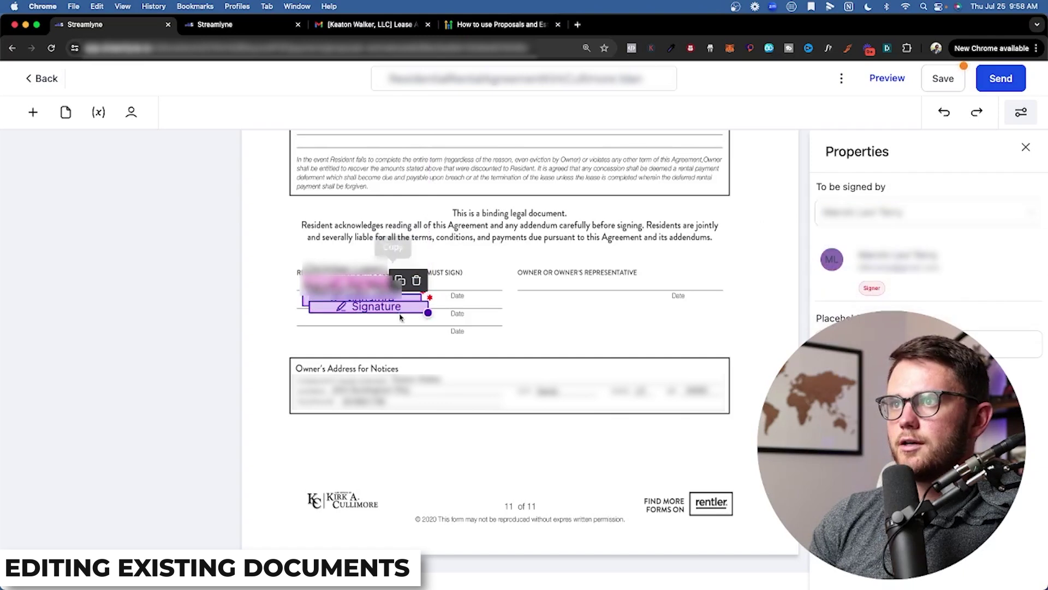
{"action": "mouse_move", "coordinate": [396, 300]}
{"action": "left_mouse_down"}
{"action": "mouse_move", "coordinate": [687, 281]}
{"action": "mouse_move", "coordinate": [602, 282]}
{"action": "left_mouse_up"}
{"action": "left_click", "coordinate": [887, 213]}
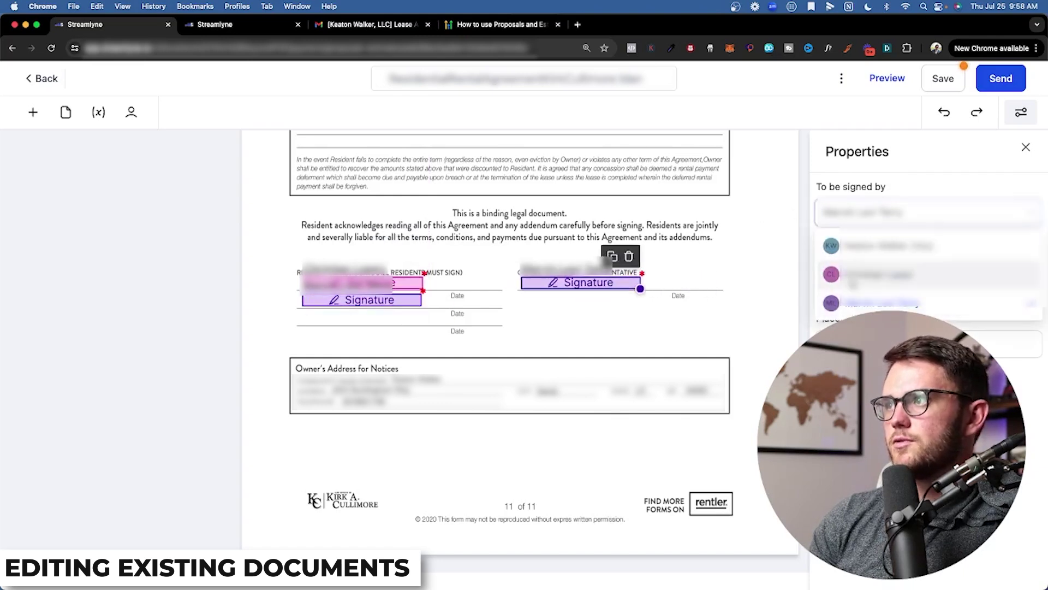
{"action": "left_click", "coordinate": [884, 253]}
{"action": "key", "text": "Escape"}
Add Date fields beside the resident and owner signatures, formatted MM-DD-YYYY with any date allowed
{"action": "left_click", "coordinate": [33, 112]}
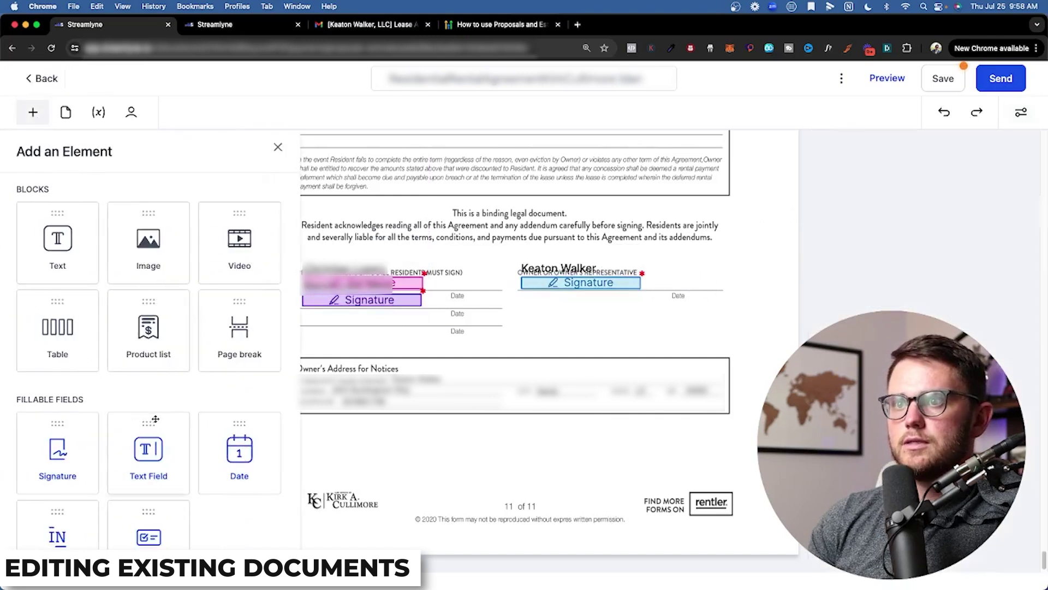
{"action": "left_click_drag", "start_coordinate": [236, 440], "coordinate": [469, 281]}
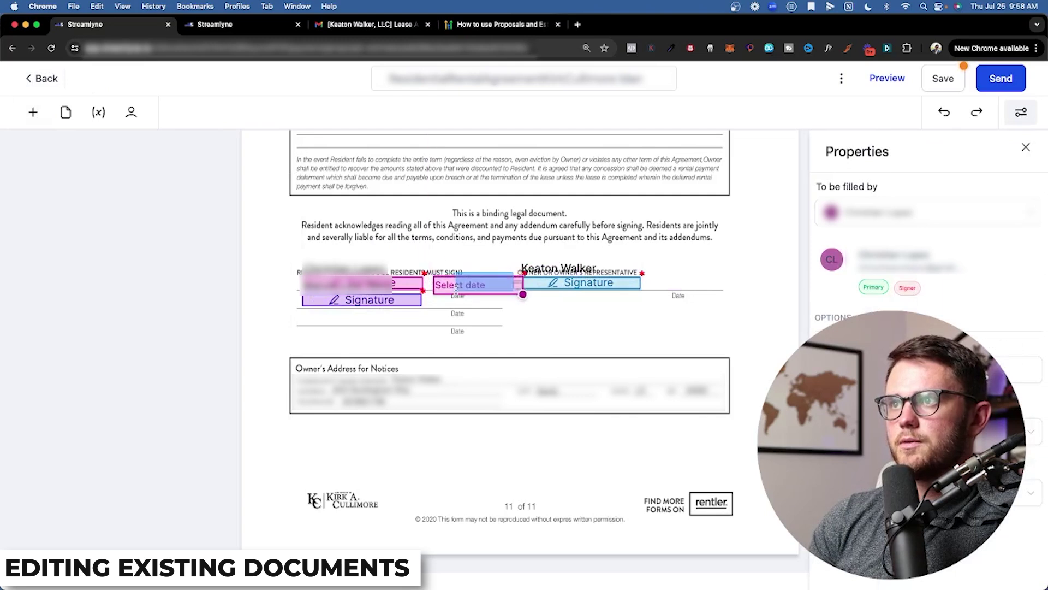
{"action": "left_click", "coordinate": [468, 269]}
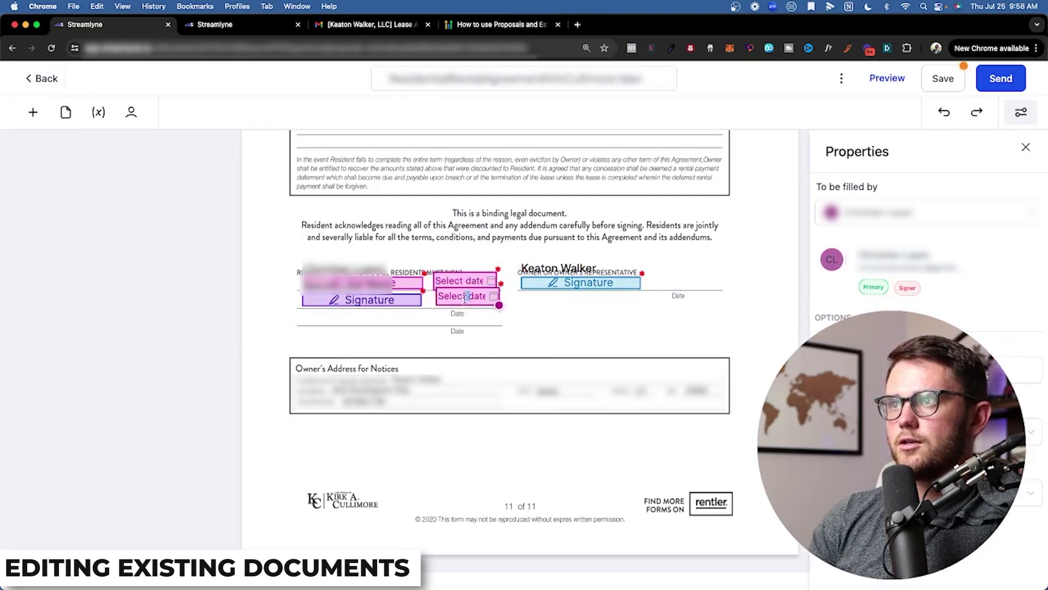
{"action": "mouse_move", "coordinate": [702, 279]}
{"action": "left_mouse_down"}
{"action": "mouse_move", "coordinate": [711, 298]}
{"action": "mouse_move", "coordinate": [686, 277]}
{"action": "left_mouse_up"}
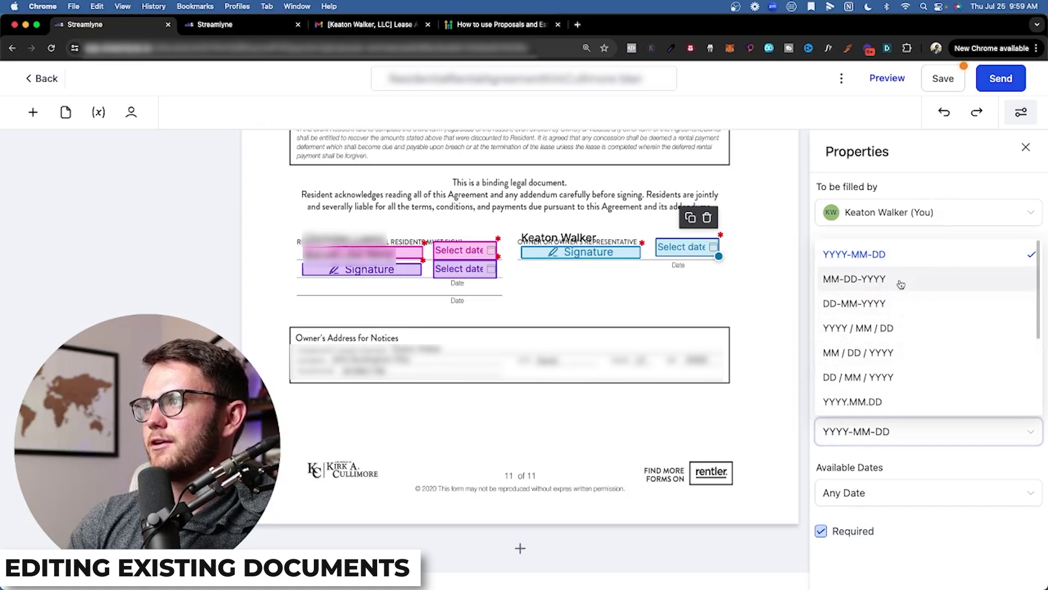
{"action": "left_click", "coordinate": [898, 282]}
{"action": "left_click", "coordinate": [931, 487]}
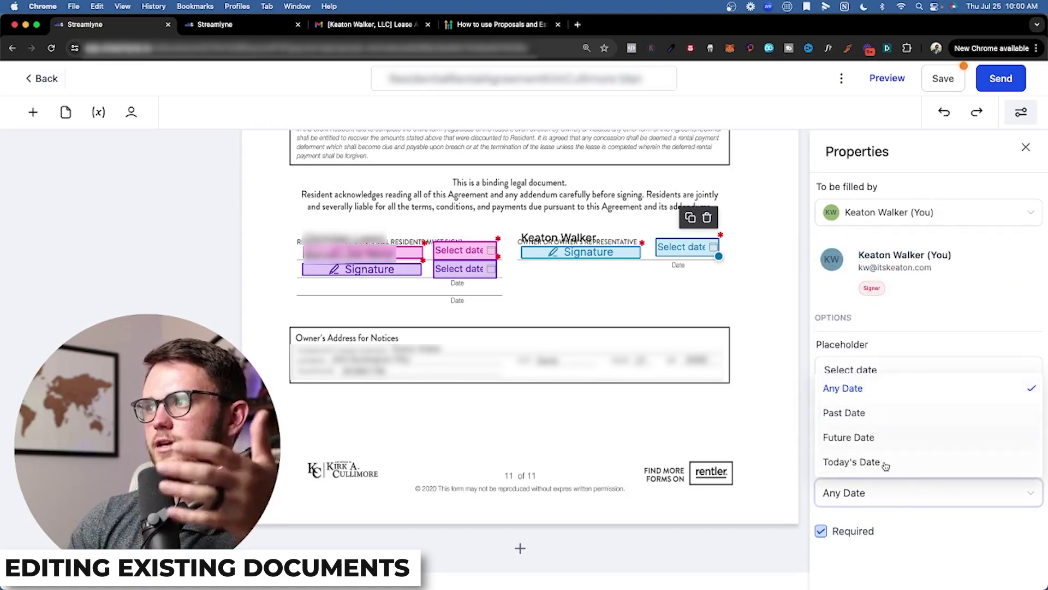
{"action": "left_click", "coordinate": [694, 390]}
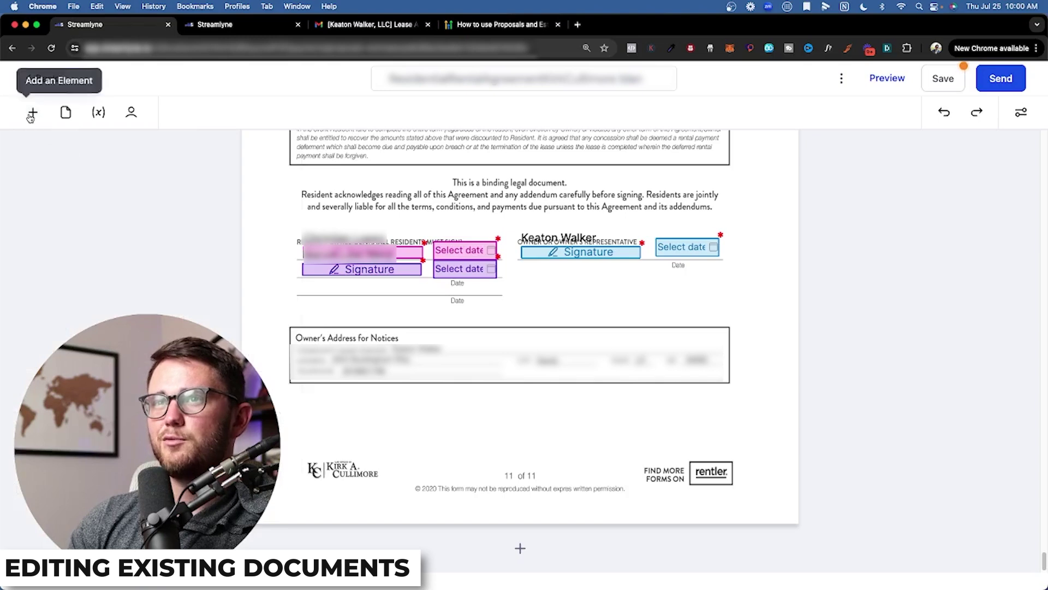
Close the side panels and open the Document variables list
{"action": "left_click", "coordinate": [33, 112]}
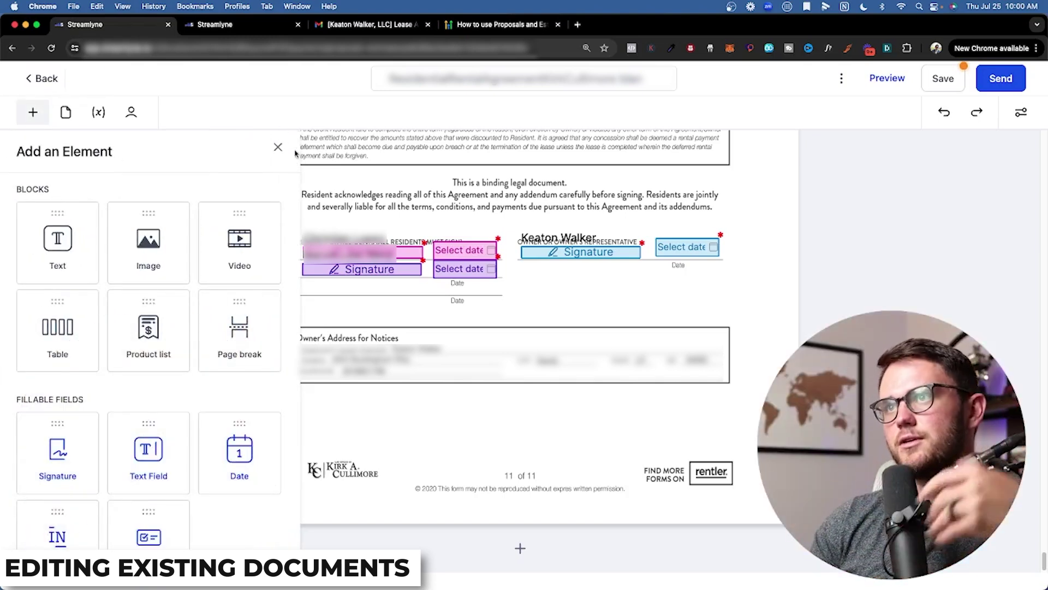
{"action": "left_click", "coordinate": [278, 147]}
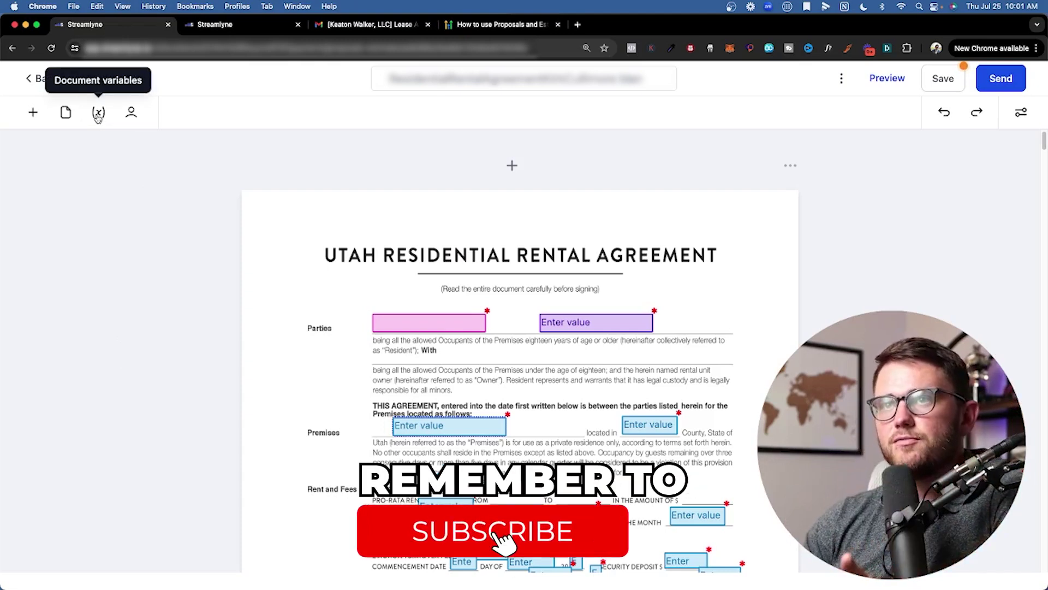
{"action": "left_click", "coordinate": [98, 115]}
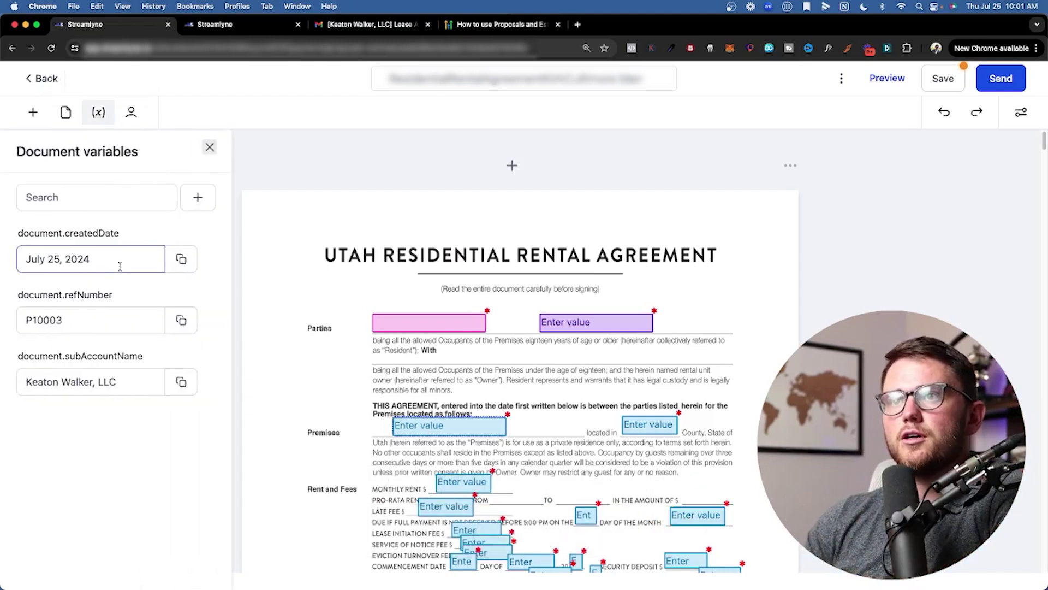
Create a ProjectName document variable with the value 'Landscape Project'
{"action": "left_click", "coordinate": [197, 197]}
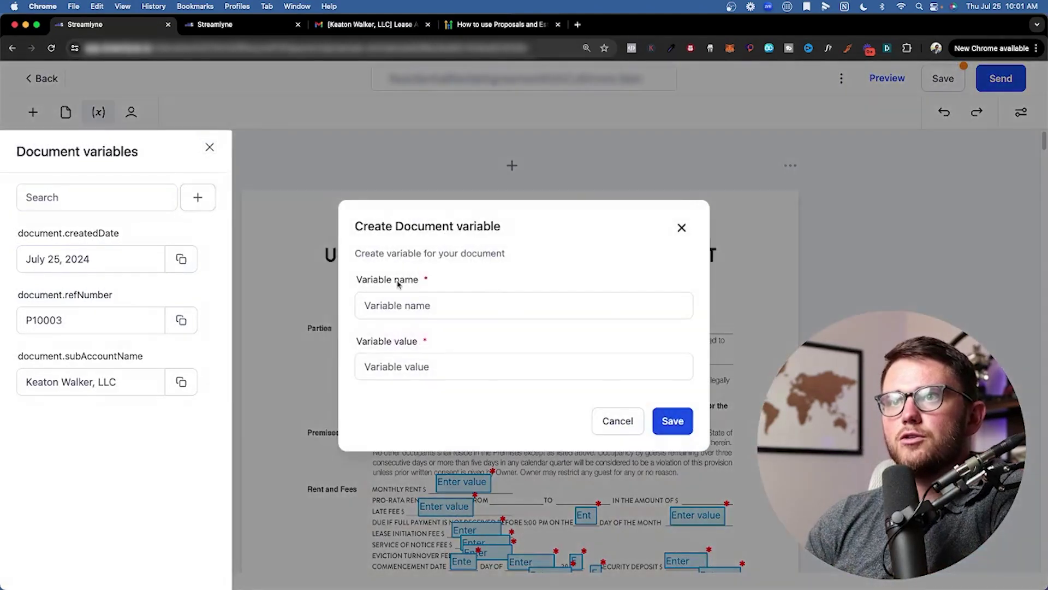
{"action": "type", "text": "ProjectName"}
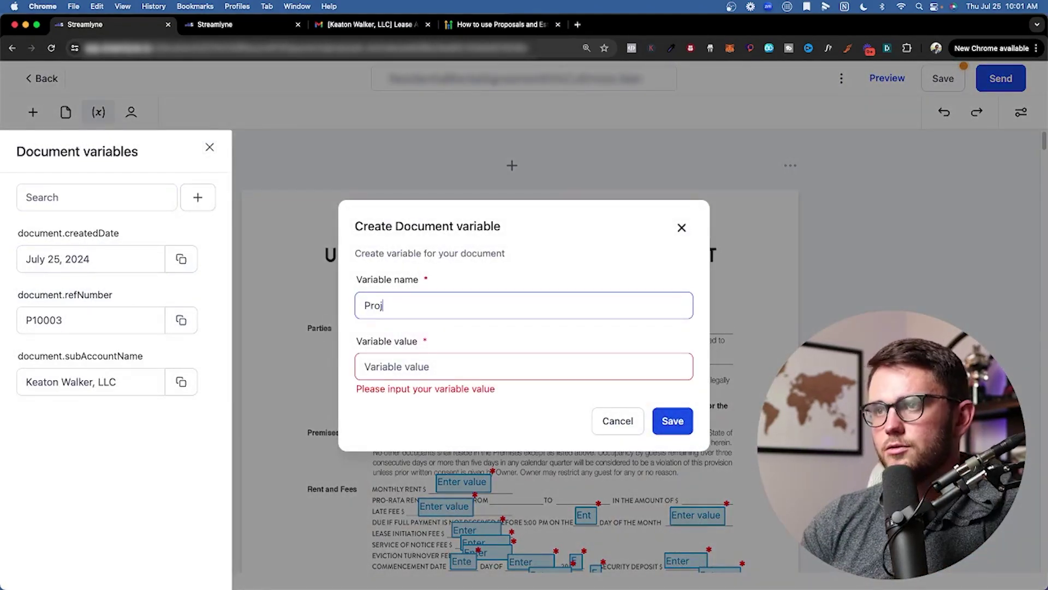
{"action": "left_click", "coordinate": [422, 364]}
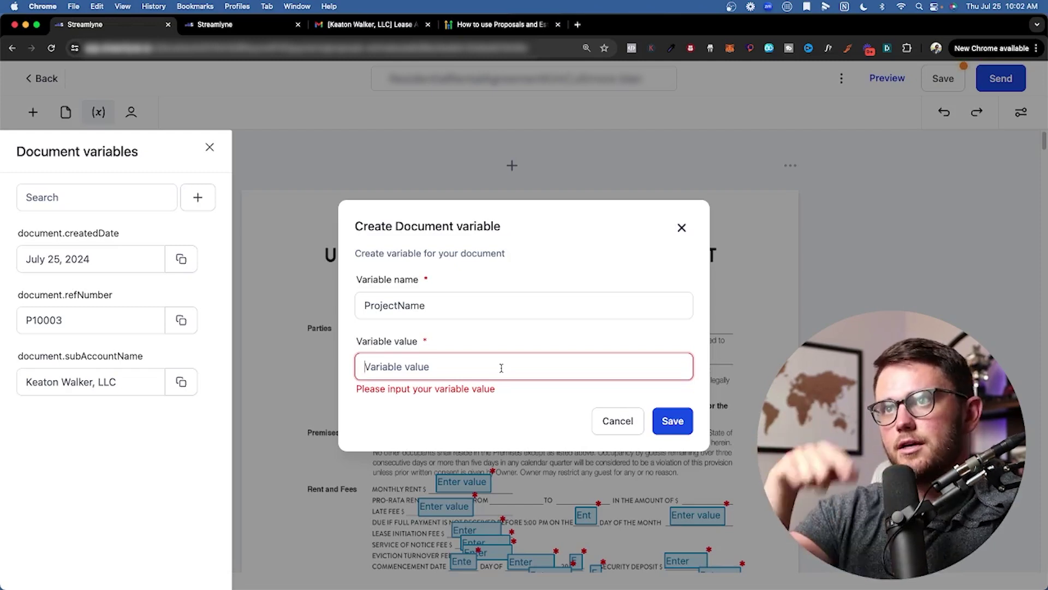
{"action": "type", "text": "Lan"}
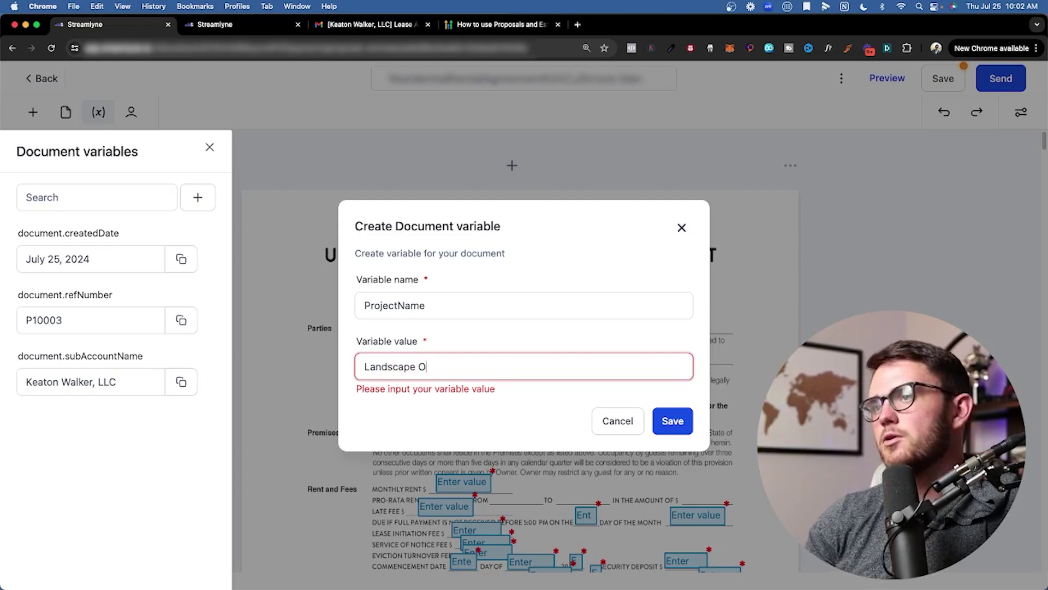
{"action": "type", "text": "dscape Project"}
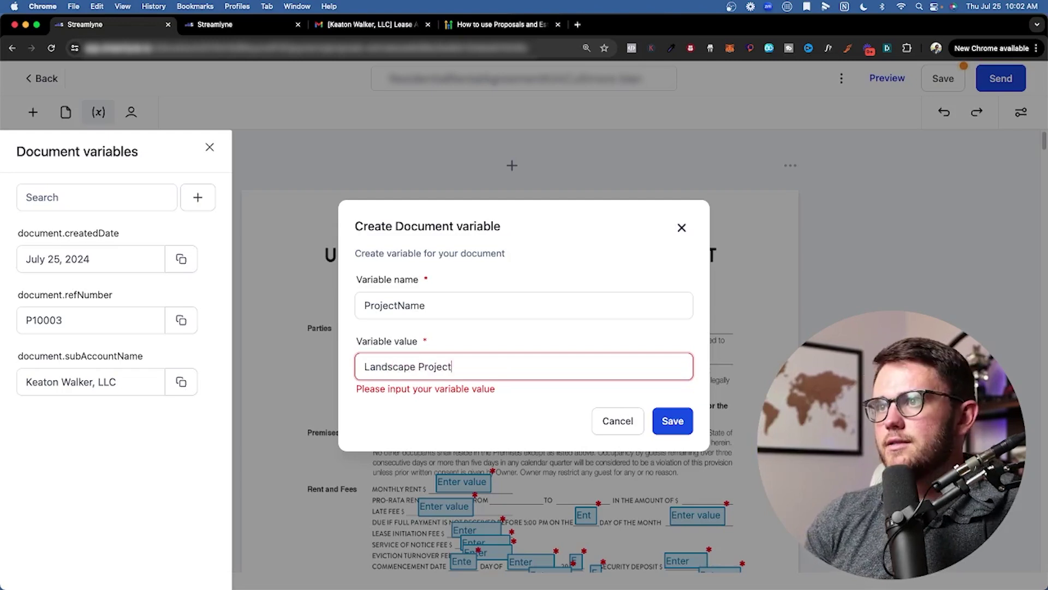
{"action": "key", "text": "Return"}
Add a text block at the document's end and paste the ProjectName variable into it
{"action": "left_click", "coordinate": [167, 443]}
{"action": "right_click", "coordinate": [683, 236]}
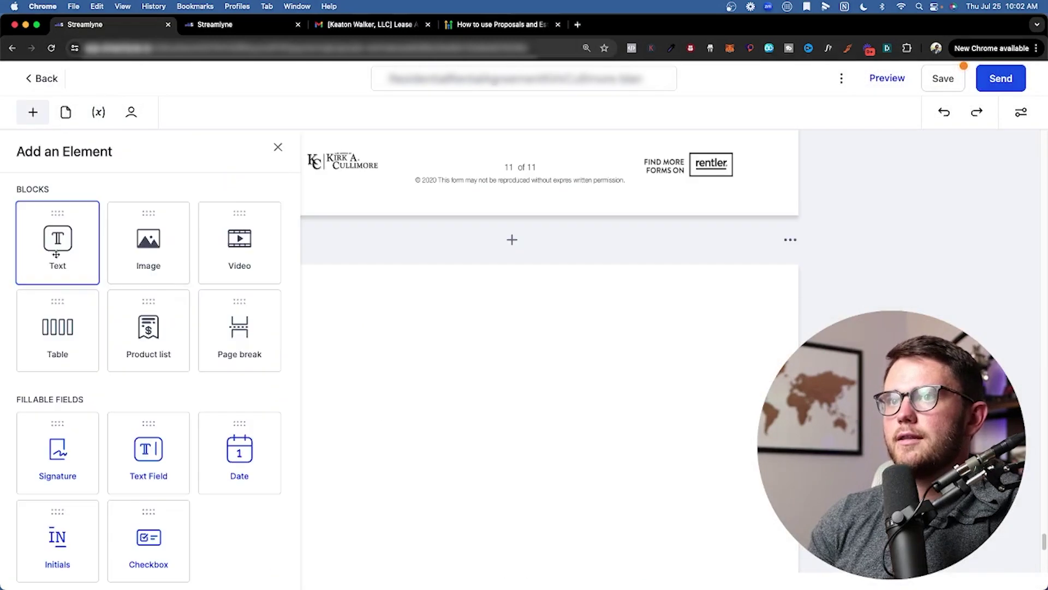
{"action": "left_click", "coordinate": [54, 249]}
{"action": "triple_click", "coordinate": [349, 363]}
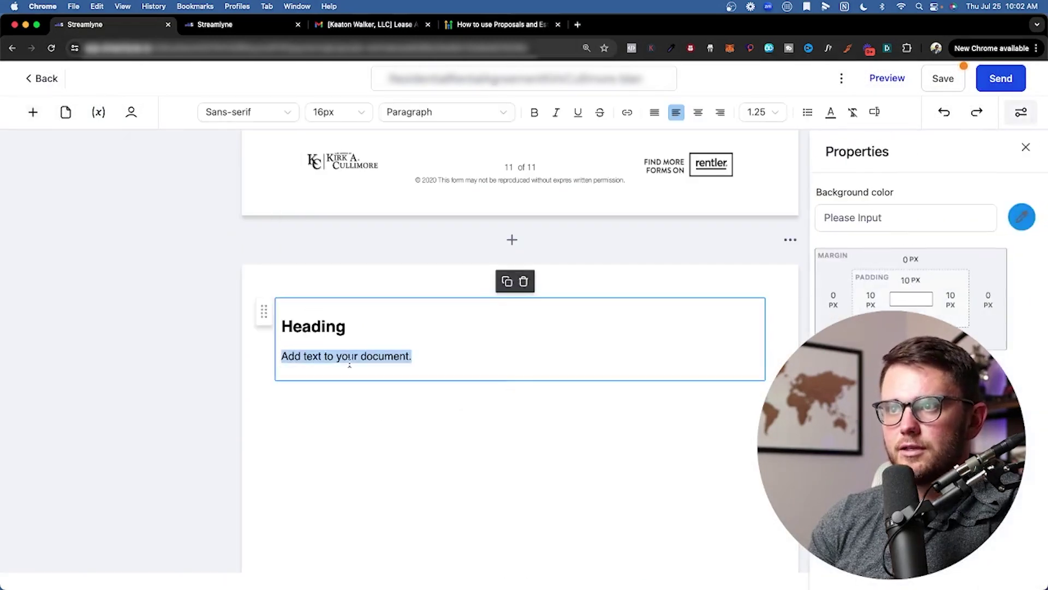
{"action": "key", "text": "super+v"}
{"action": "triple_click", "coordinate": [326, 368]}
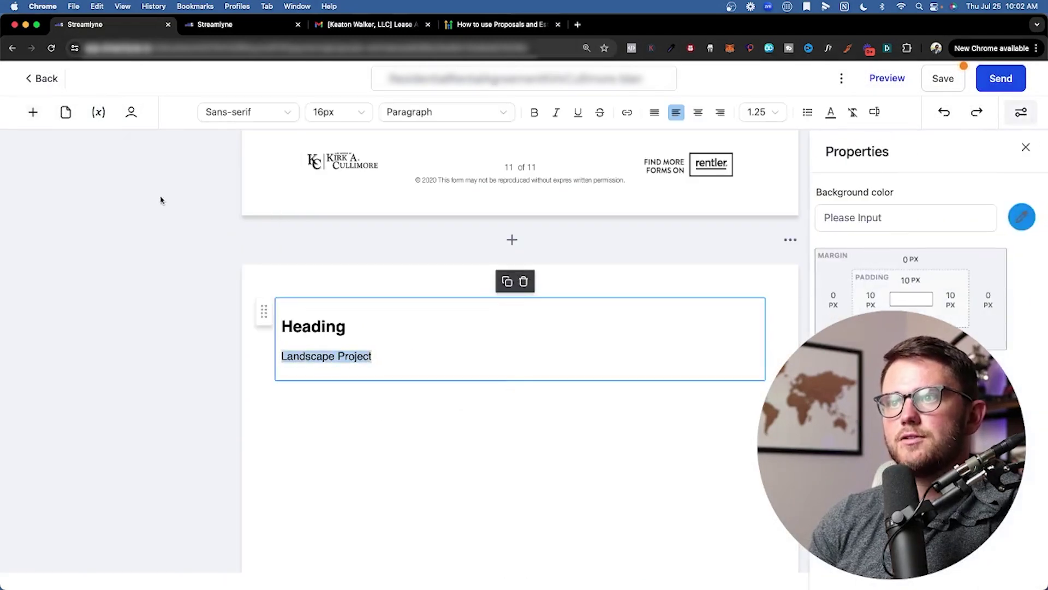
Change the ProjectName value to 'las;jd;fajds' to check that the text block updates
{"action": "left_click", "coordinate": [99, 115]}
{"action": "left_click_drag", "start_coordinate": [125, 442], "coordinate": [26, 443]}
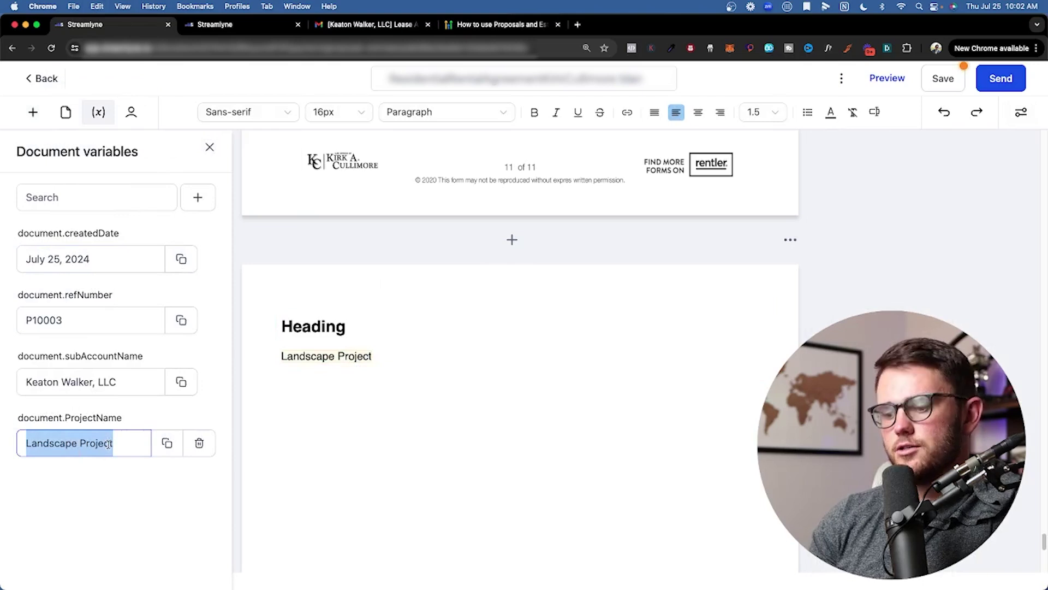
{"action": "type", "text": "las;jd;fajds"}
{"action": "key", "text": "Return"}
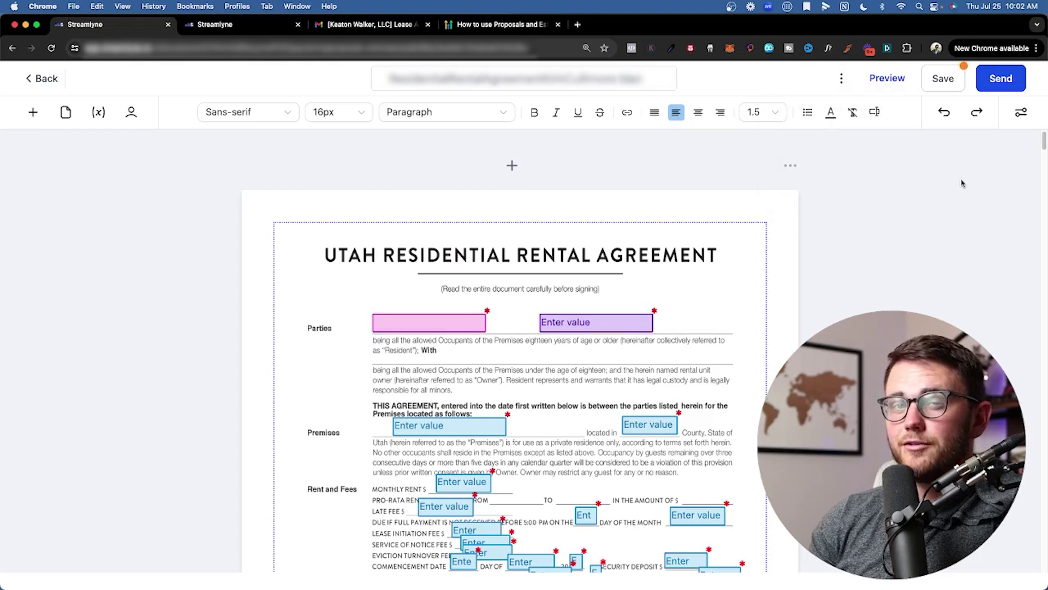
Preview the rental agreement in a new View Document tab and scroll through it
{"action": "left_click", "coordinate": [931, 88]}
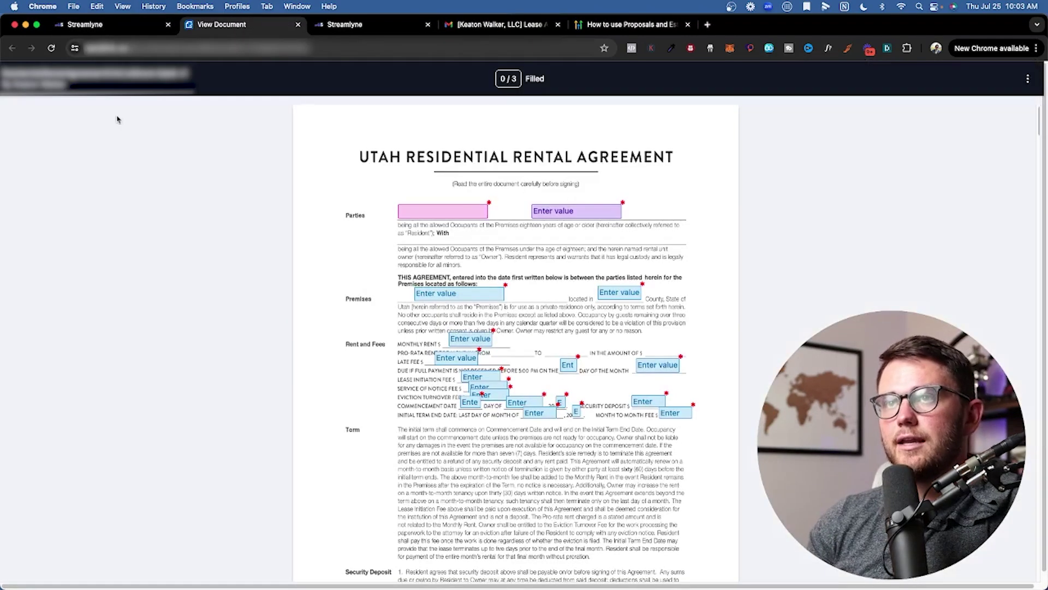
{"action": "key", "text": "super+l"}
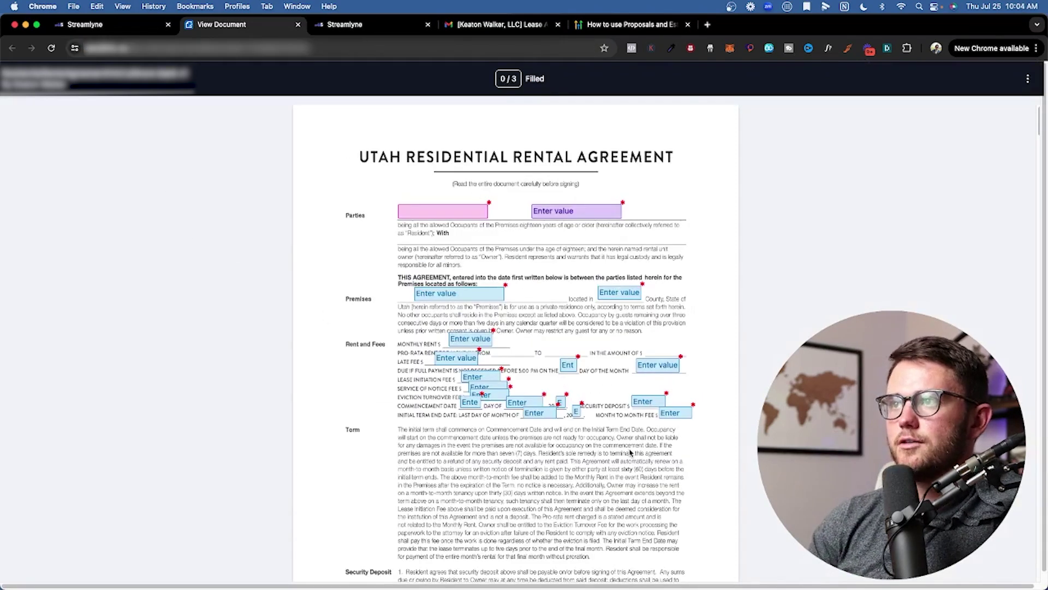
{"action": "scroll", "coordinate": [630, 452], "scroll_direction": "down", "scroll_amount": 20}
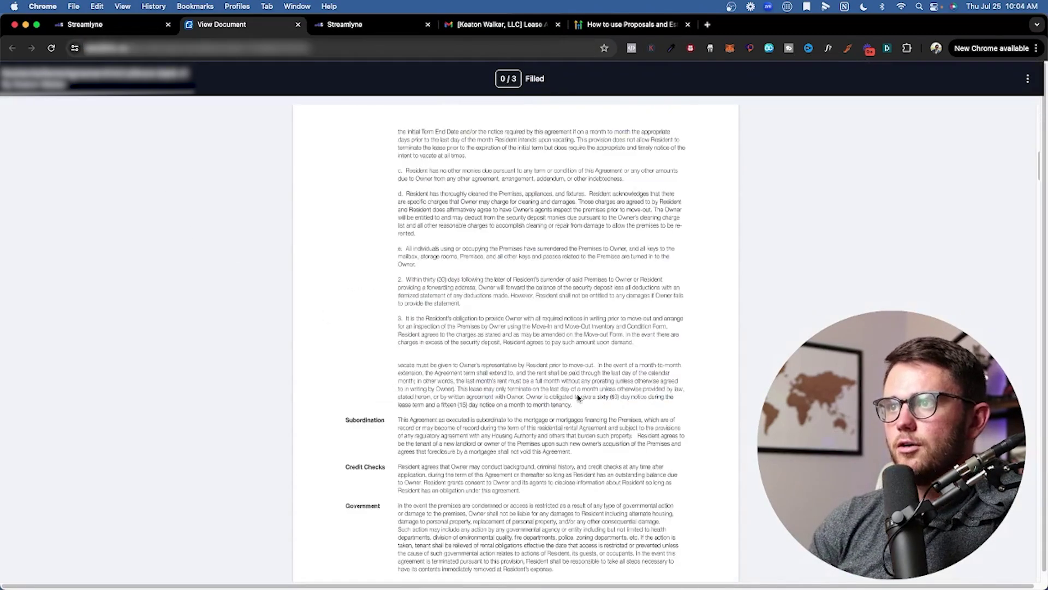
{"action": "scroll", "coordinate": [590, 356], "scroll_direction": "down", "scroll_amount": 10}
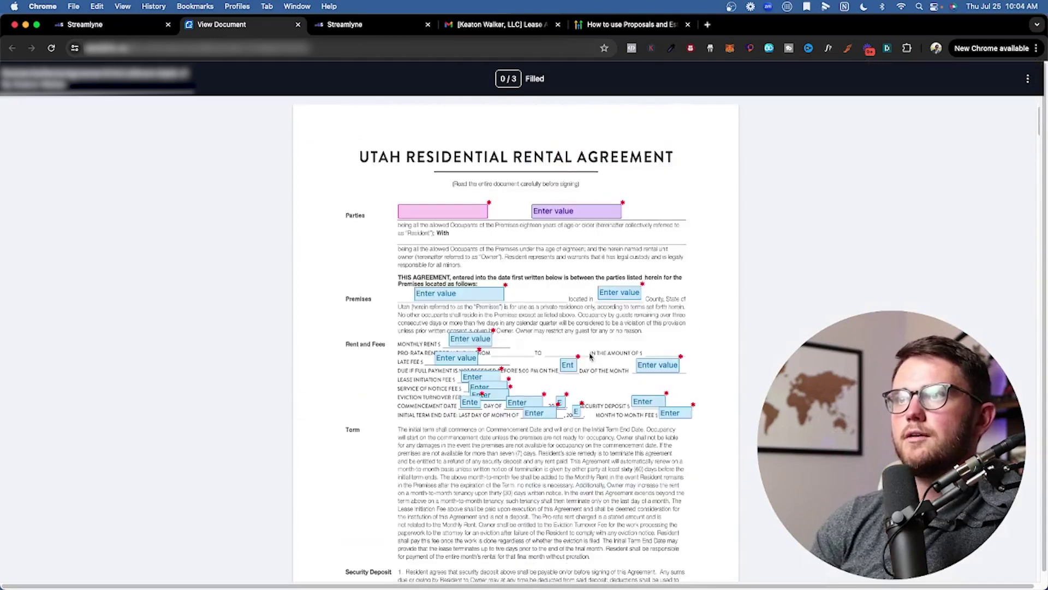
Back in the editor, review the three recipients and their signing order
{"action": "left_click", "coordinate": [84, 24]}
{"action": "left_click", "coordinate": [130, 115]}
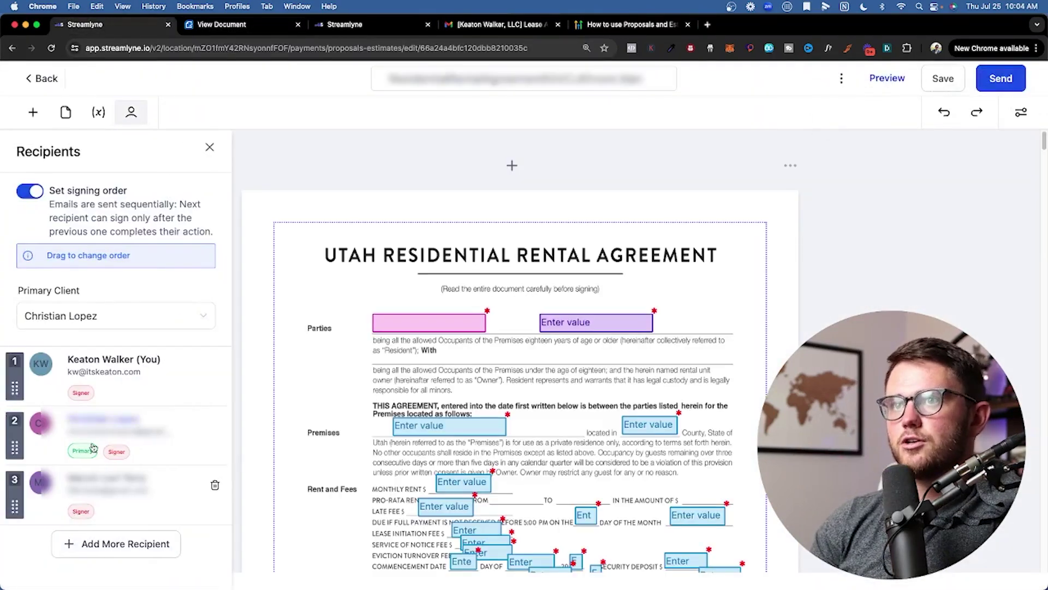
{"action": "left_click", "coordinate": [368, 171]}
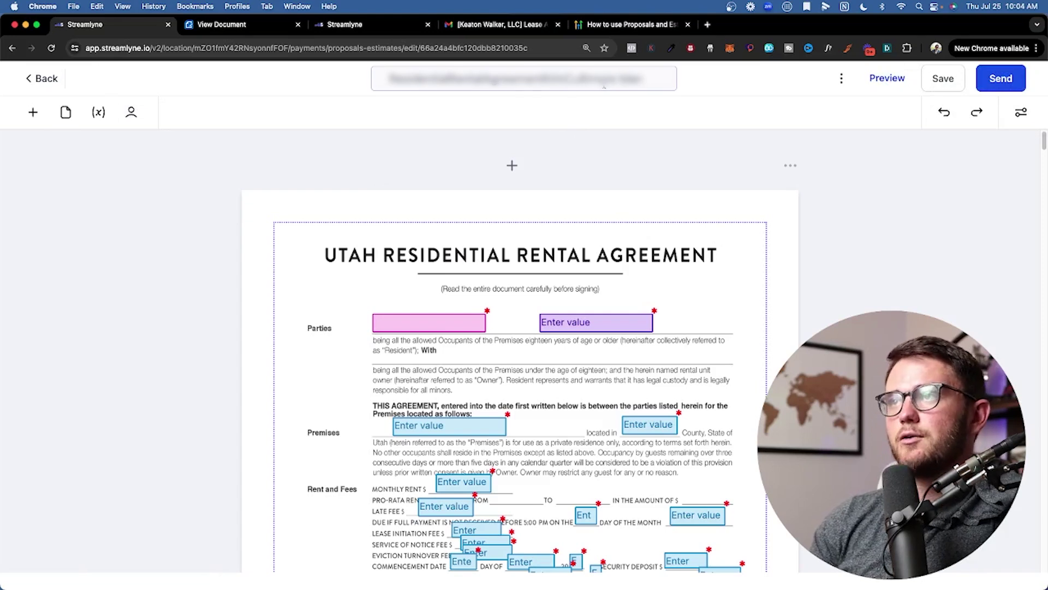
Replace the document title with the pasted new name and save the agreement
{"action": "triple_click", "coordinate": [628, 79]}
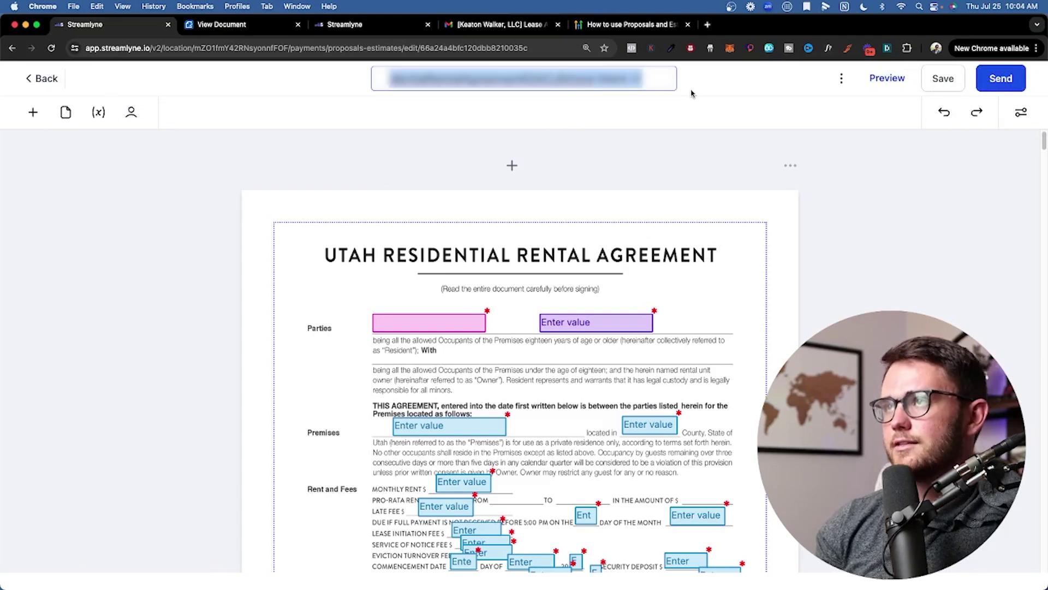
{"action": "key", "text": "cmd+v"}
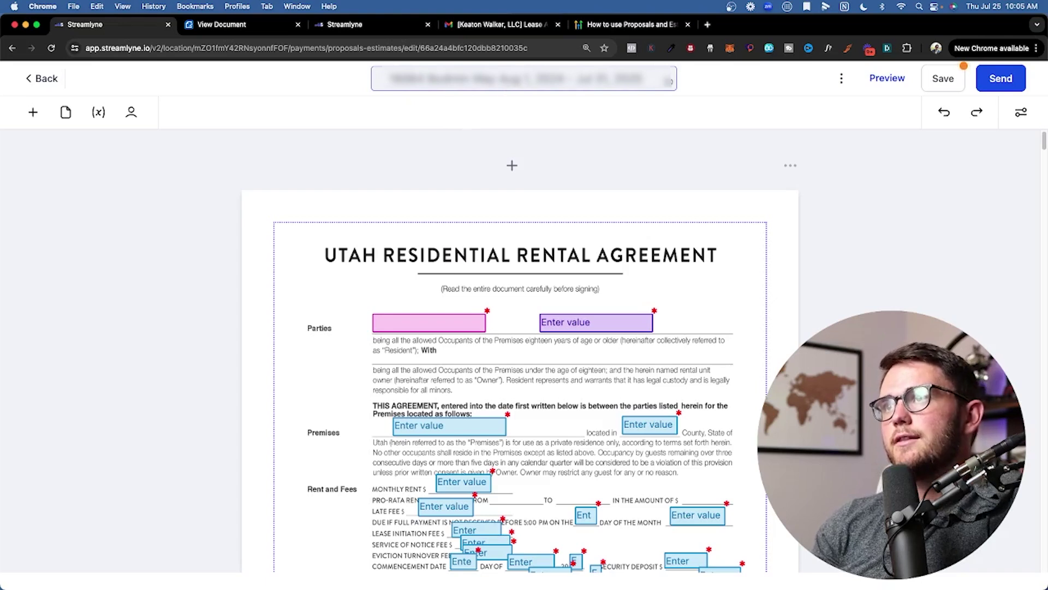
{"action": "left_click", "coordinate": [867, 163]}
{"action": "left_click", "coordinate": [936, 85]}
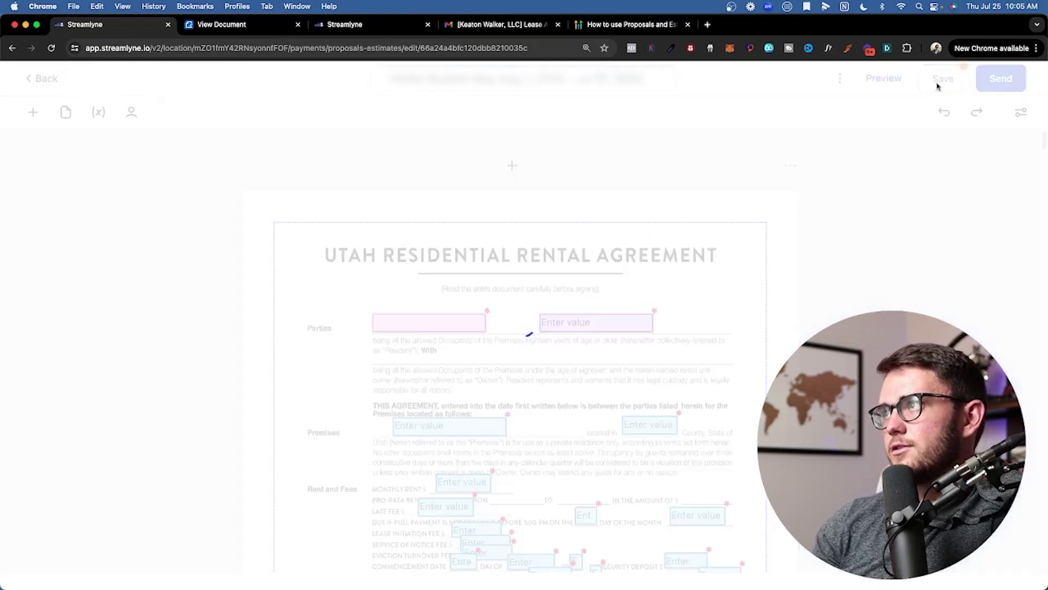
{"action": "left_click", "coordinate": [1021, 88]}
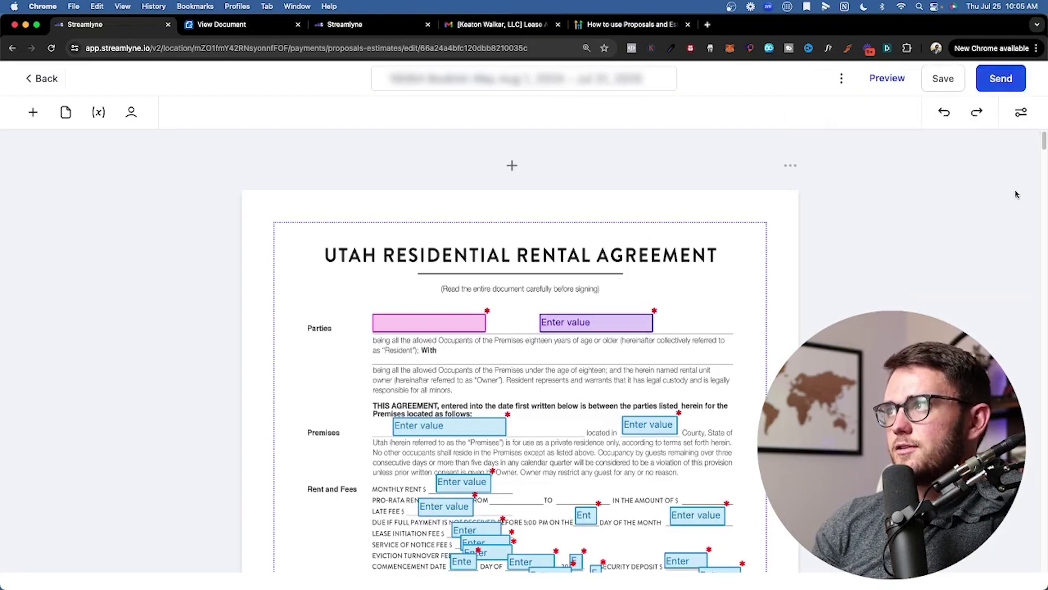
Send the agreement via email and confirm it under Waiting for others
{"action": "left_click", "coordinate": [985, 83]}
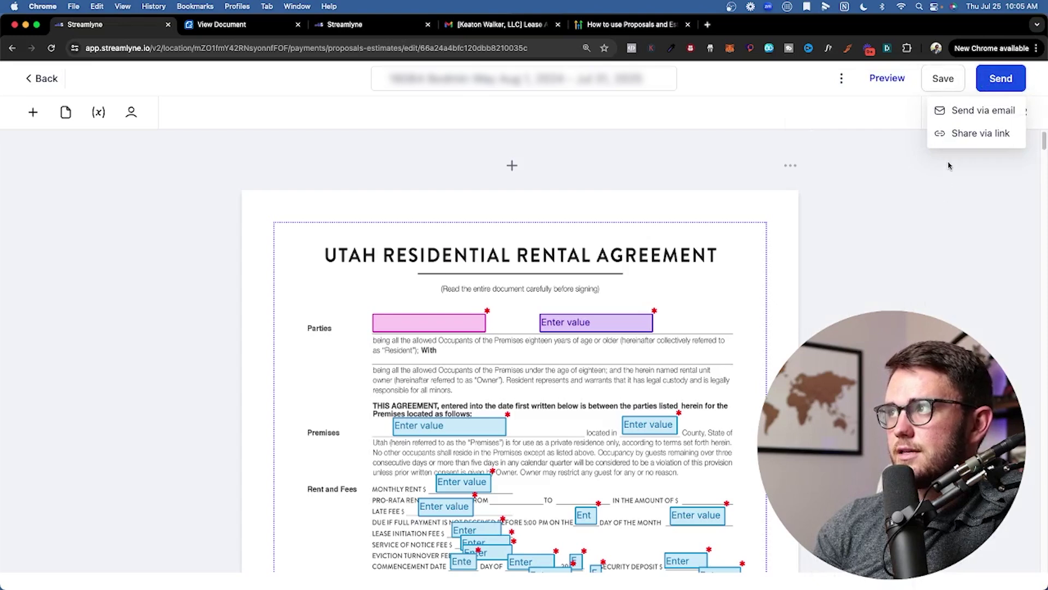
{"action": "left_click", "coordinate": [966, 114]}
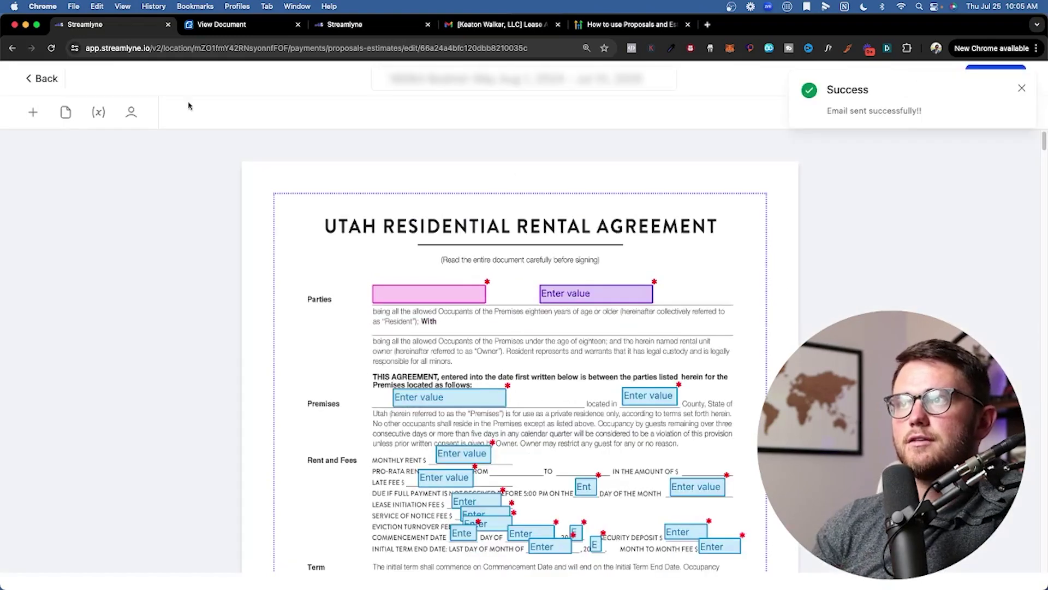
{"action": "left_click", "coordinate": [30, 79]}
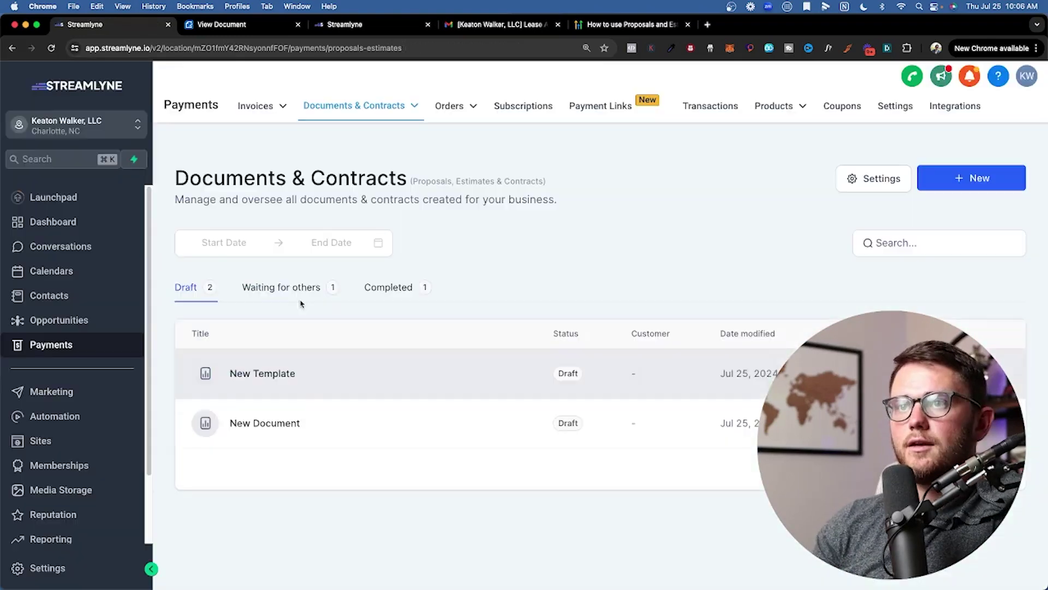
{"action": "left_click", "coordinate": [280, 296]}
{"action": "mouse_move", "coordinate": [330, 96]}
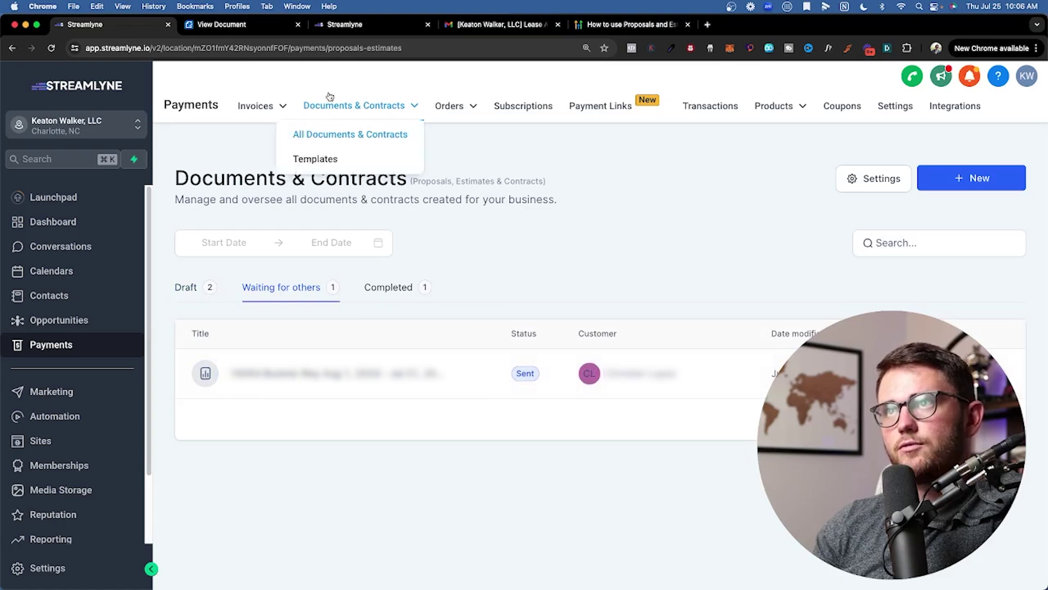
{"action": "left_click", "coordinate": [496, 24]}
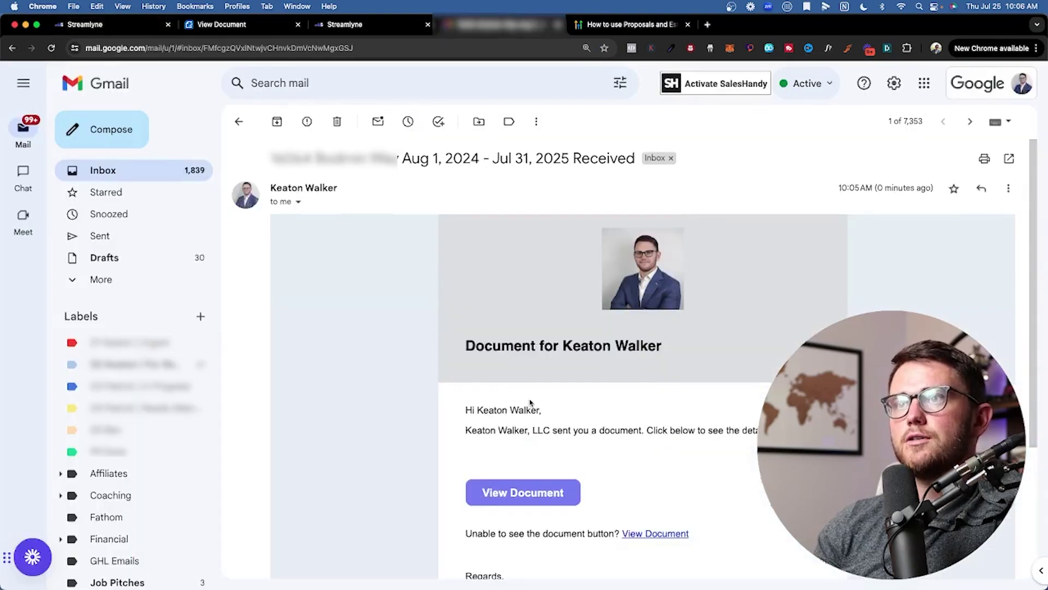
Open the emailed rental agreement for signing from its View Document link
{"action": "scroll", "coordinate": [533, 396], "scroll_direction": "down", "scroll_amount": 3}
{"action": "left_click", "coordinate": [534, 305]}
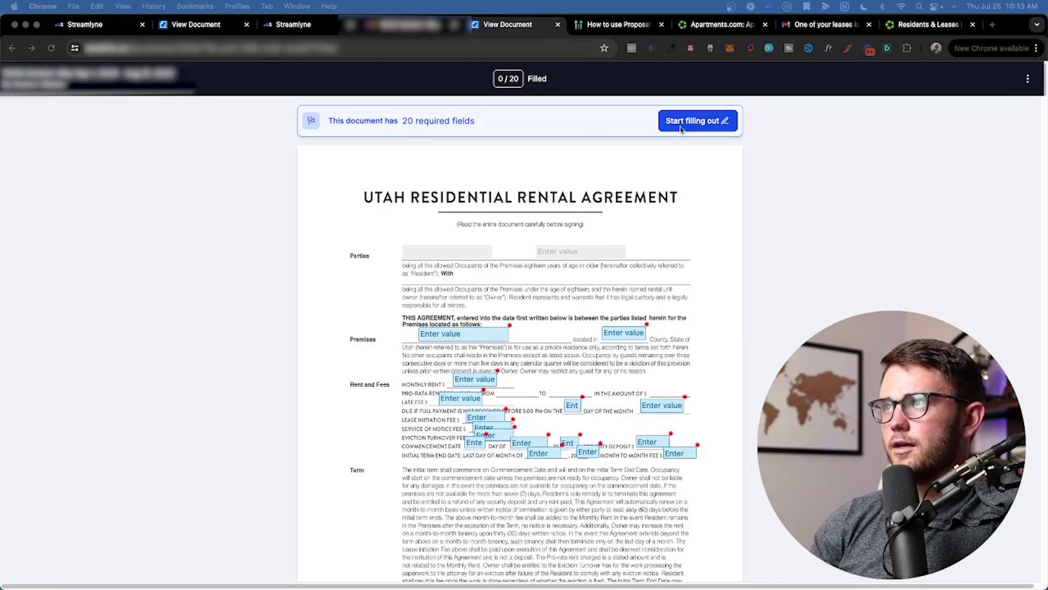
Fill the lease fields: 2300, 25/day, 1st, N/A, 25, 50, 1, Sept 24, $2200, Aug 24
{"action": "left_click", "coordinate": [805, 145]}
{"action": "left_click", "coordinate": [662, 126]}
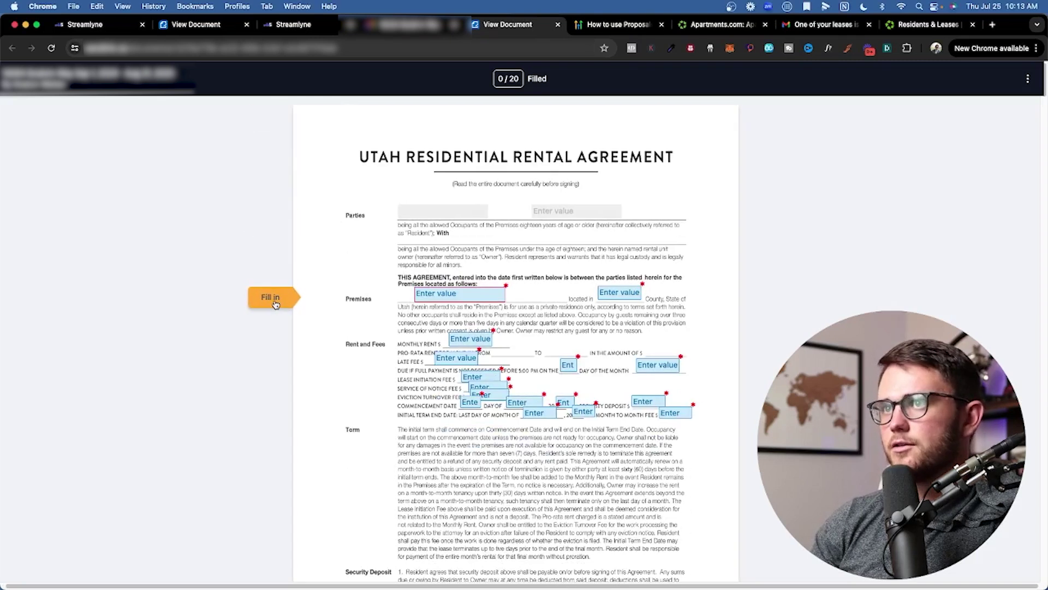
{"action": "left_click", "coordinate": [452, 294]}
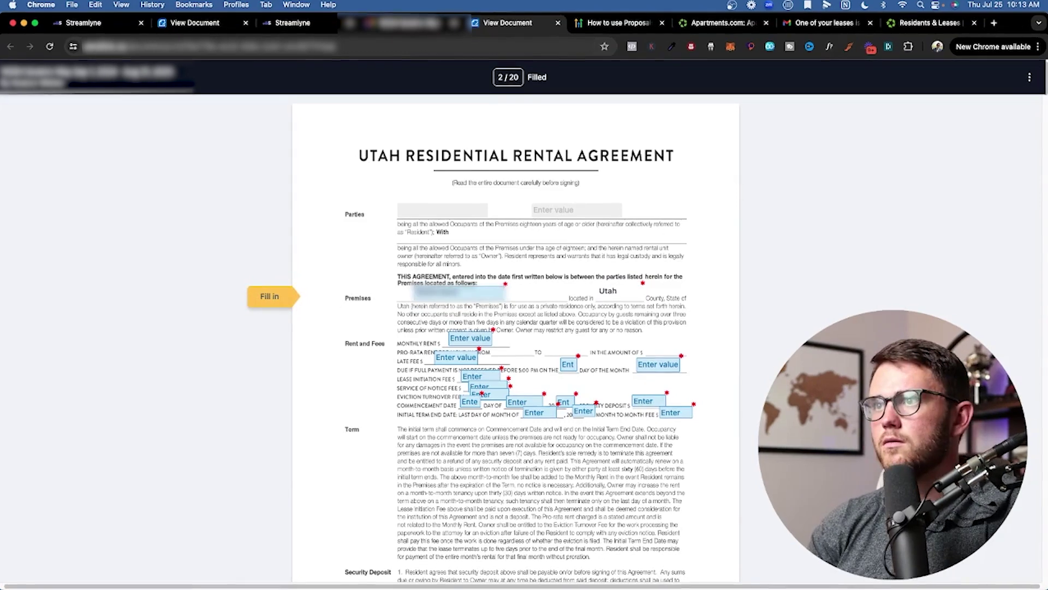
{"action": "type", "text": "2300"}
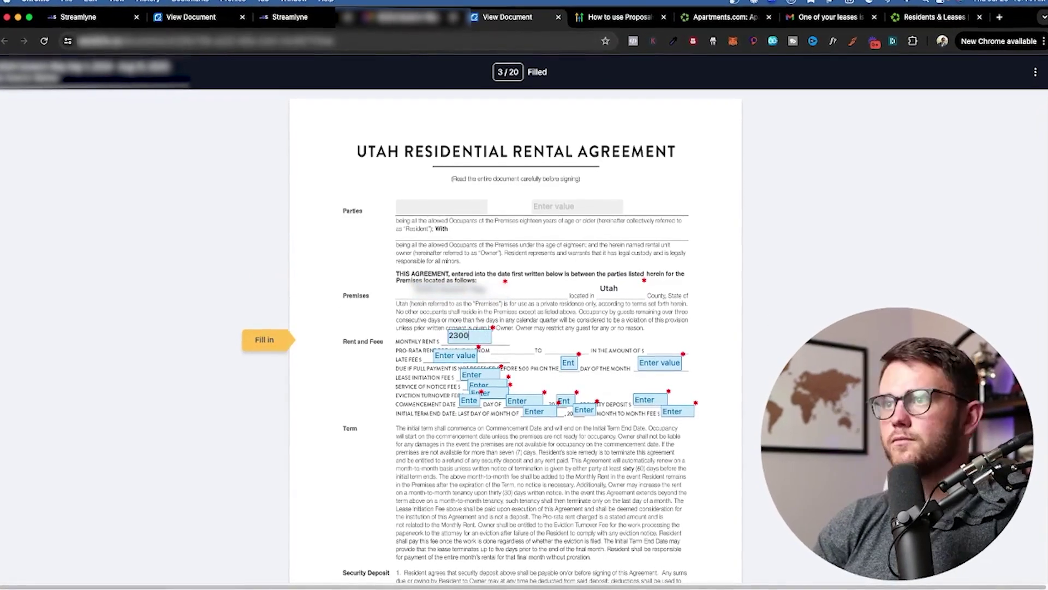
{"action": "key", "text": "Tab"}
{"action": "type", "text": "25/day\t1st\tN/A"}
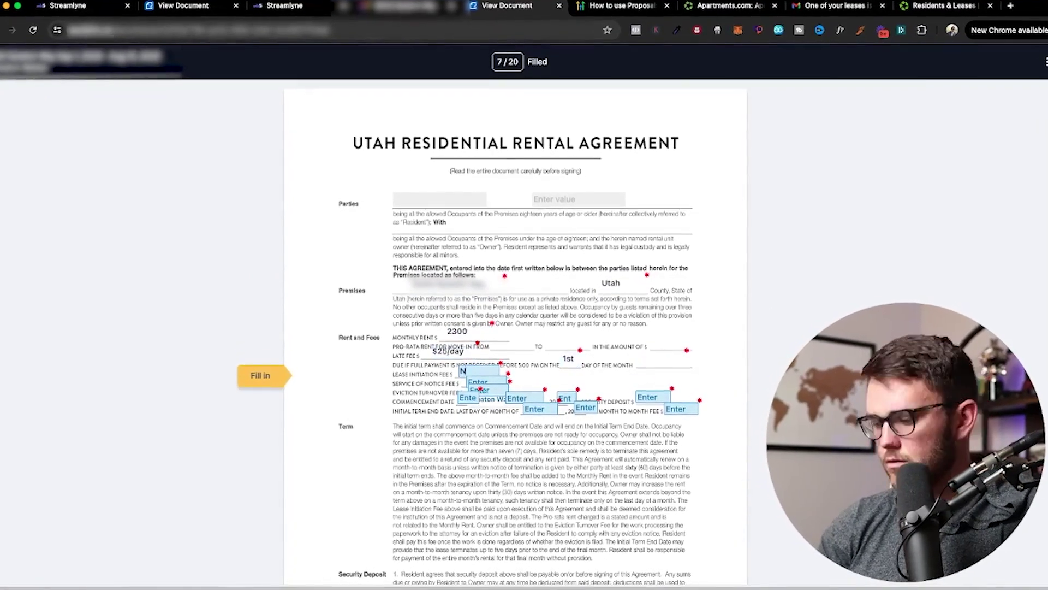
{"action": "type", "text": "\t25\t50"}
{"action": "type", "text": "\t1\tSept"}
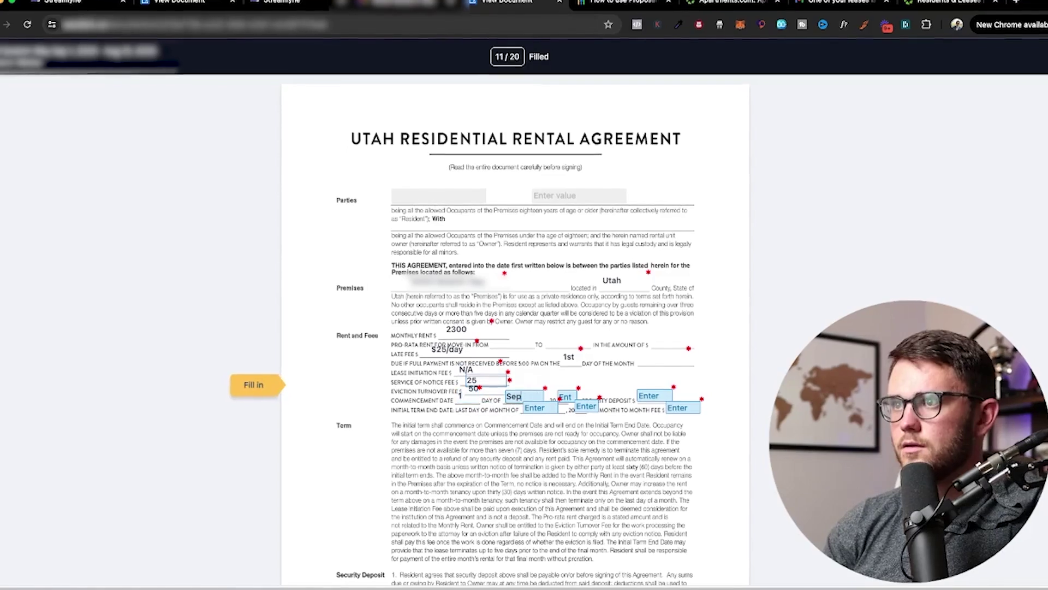
{"action": "key", "text": "Tab"}
{"action": "type", "text": "24"}
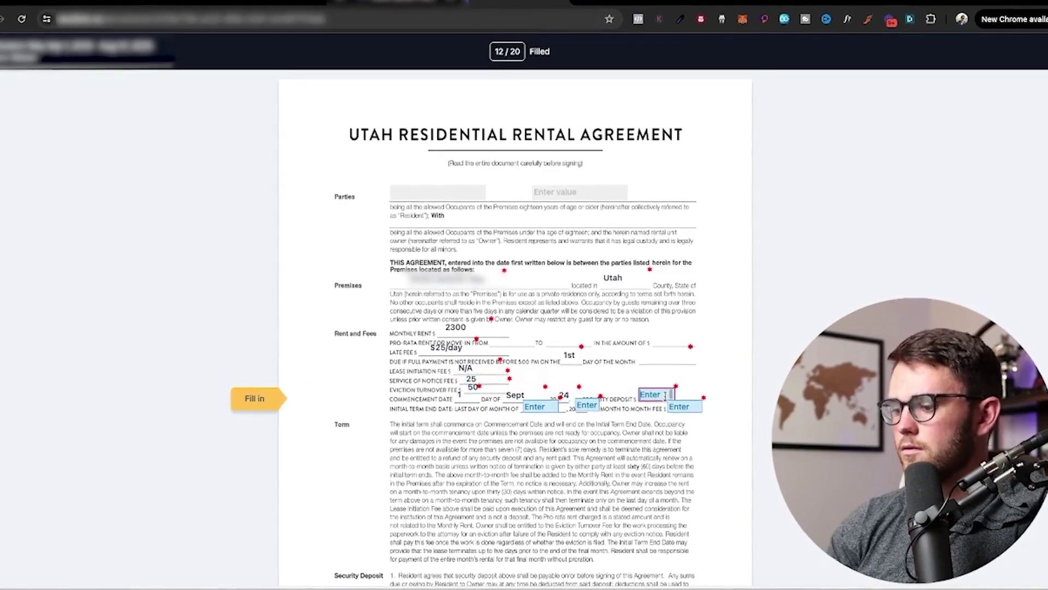
{"action": "key", "text": "Tab"}
{"action": "type", "text": "$2200"}
{"action": "key", "text": "Tab"}
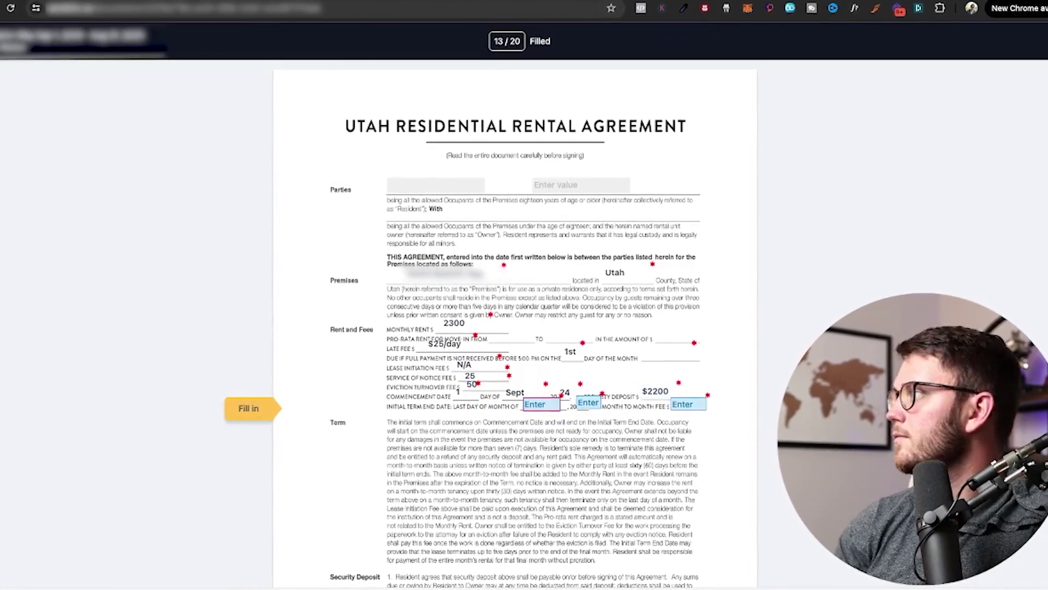
{"action": "type", "text": "Aug"}
{"action": "key", "text": "Tab"}
{"action": "type", "text": "24"}
{"action": "key", "text": "Tab"}
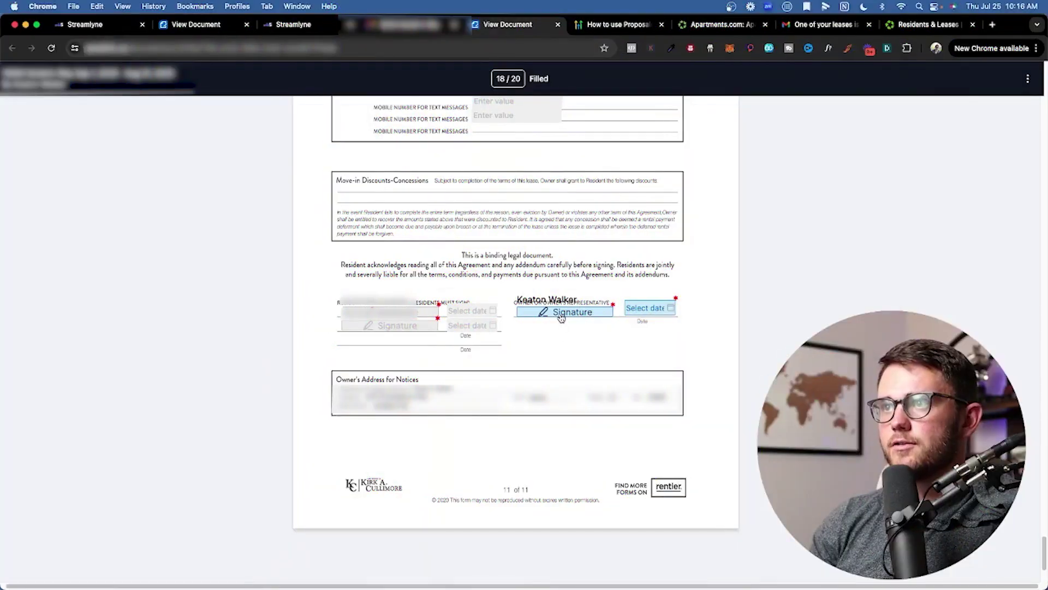
Sign as the representative, date it July 25, and submit the lease
{"action": "left_click", "coordinate": [561, 314]}
{"action": "left_click", "coordinate": [708, 480]}
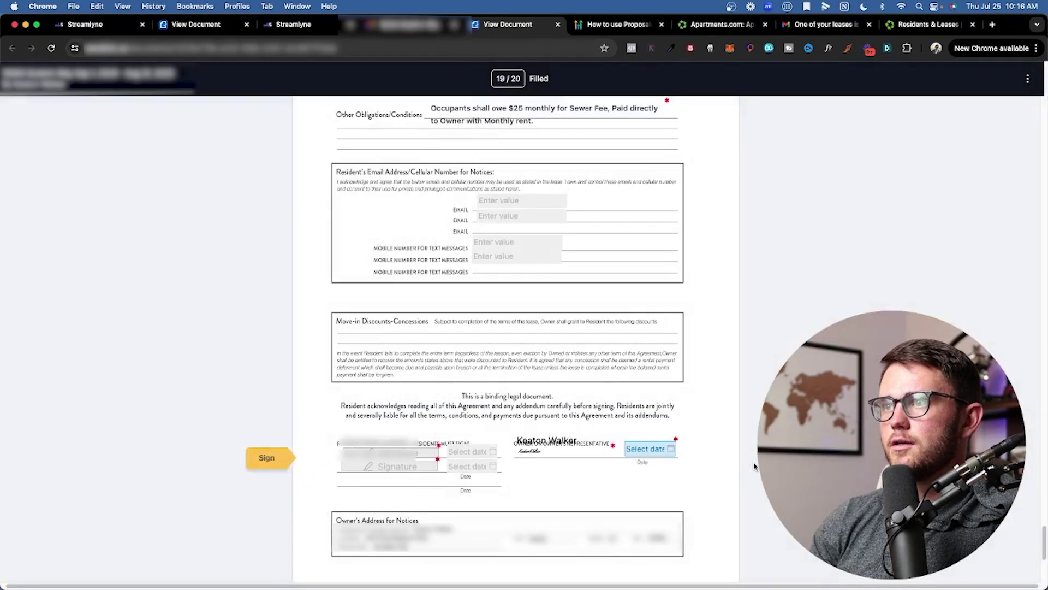
{"action": "left_click", "coordinate": [645, 449]}
{"action": "left_click", "coordinate": [723, 375]}
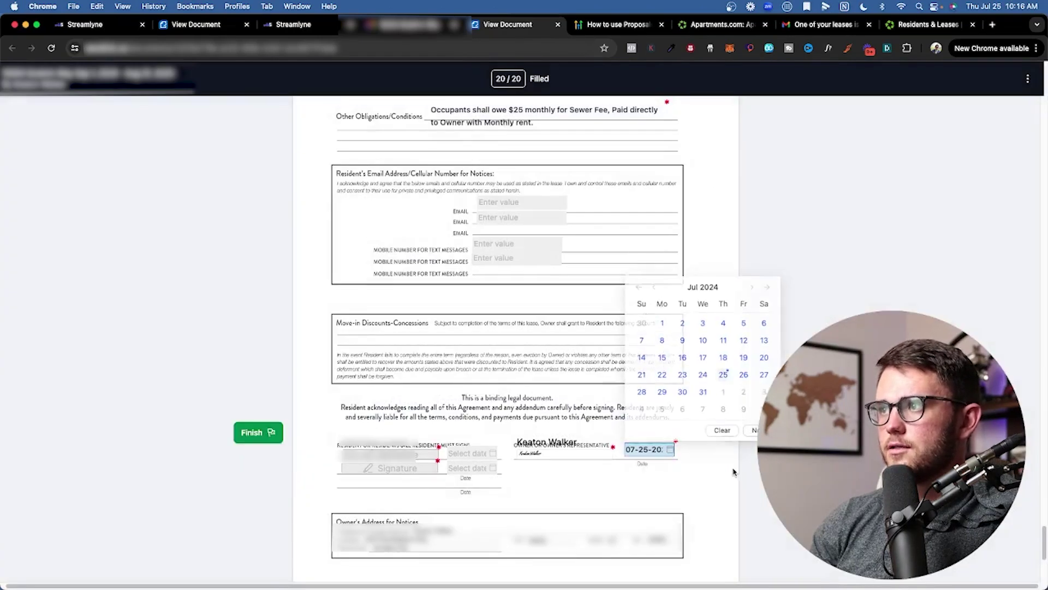
{"action": "left_click", "coordinate": [733, 471]}
{"action": "scroll", "coordinate": [753, 519], "scroll_direction": "down", "scroll_amount": 1}
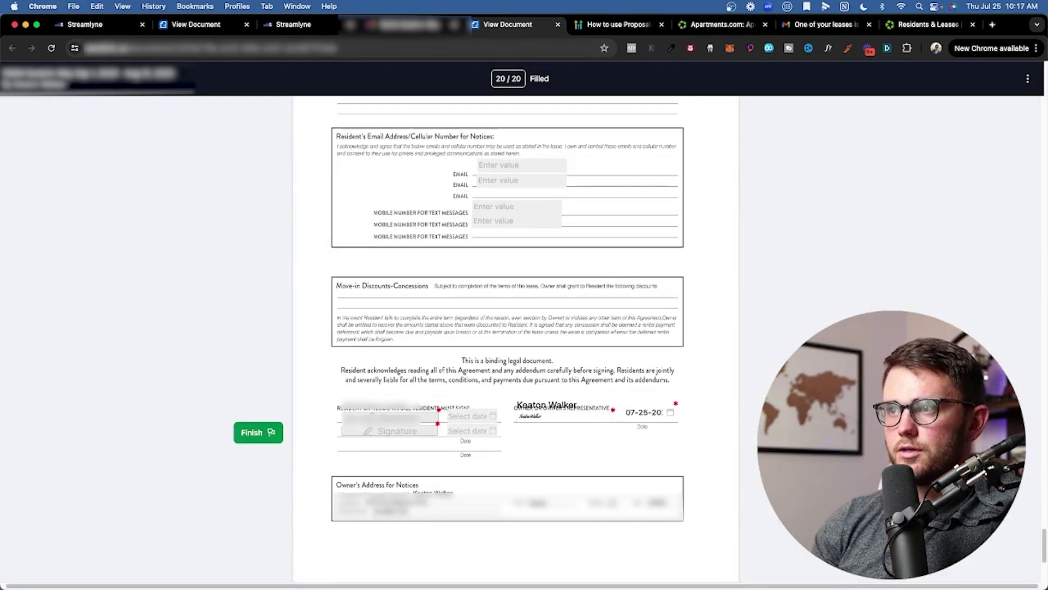
{"action": "left_click", "coordinate": [251, 437]}
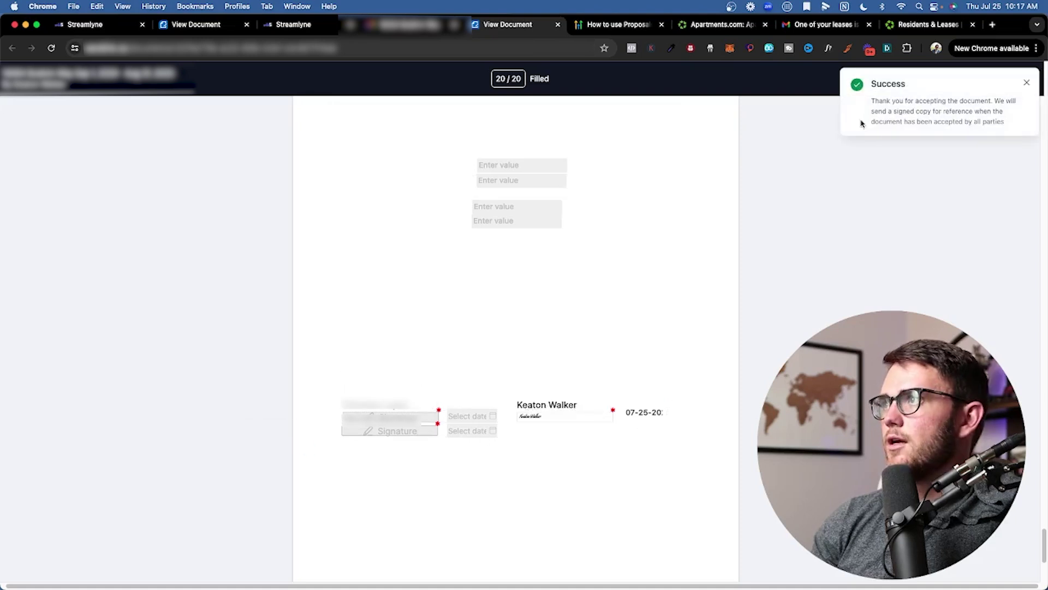
Open the lease from the sent email's View Document button in a new tab
{"action": "left_click_drag", "start_coordinate": [871, 101], "coordinate": [1023, 126]}
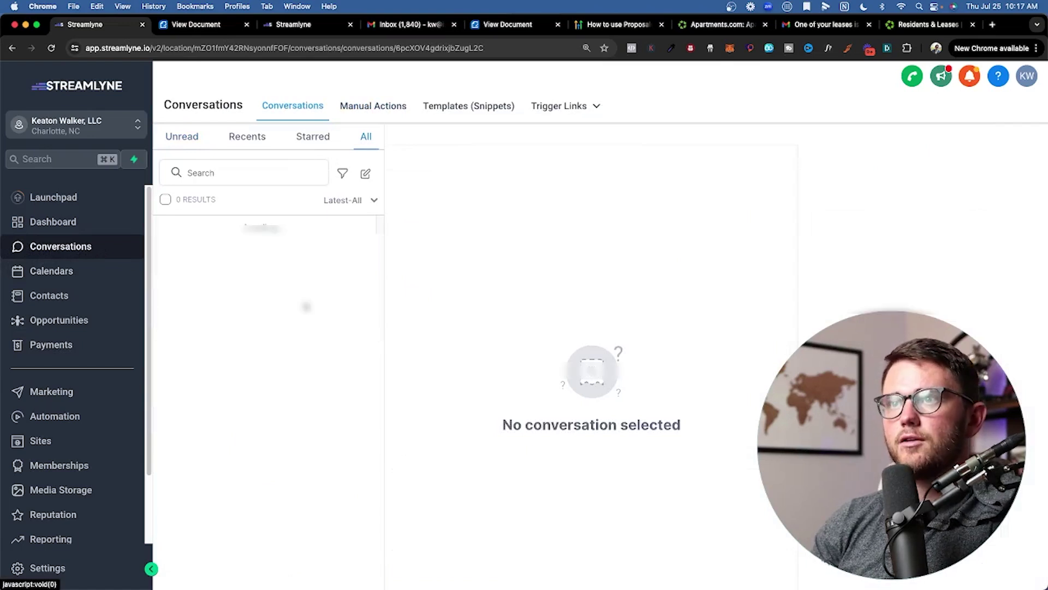
{"action": "scroll", "coordinate": [598, 250], "scroll_direction": "up", "scroll_amount": 5}
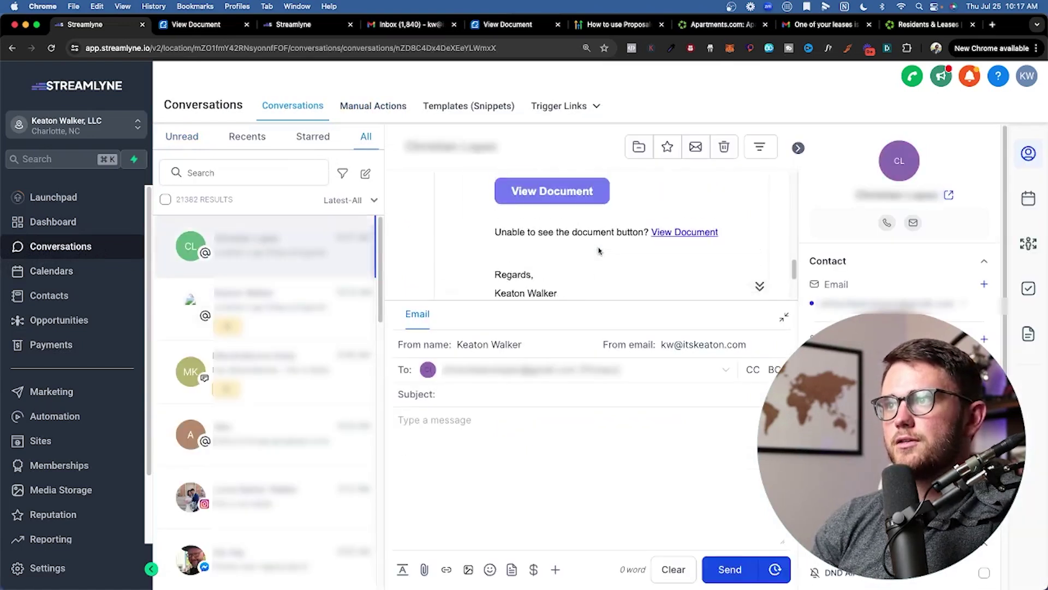
{"action": "left_click_drag", "start_coordinate": [495, 201], "coordinate": [626, 246]}
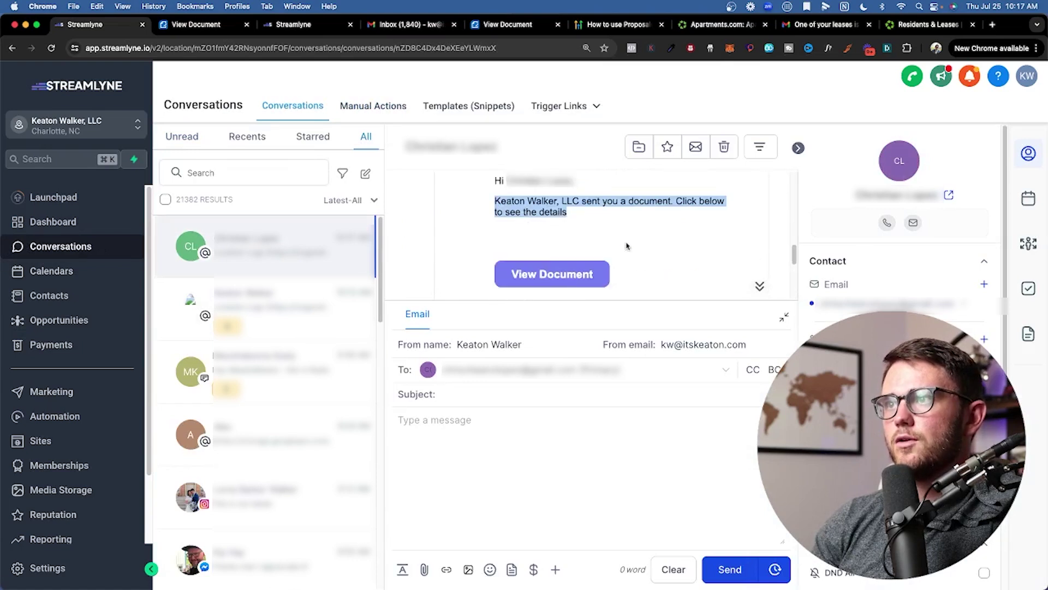
{"action": "left_click", "coordinate": [553, 274]}
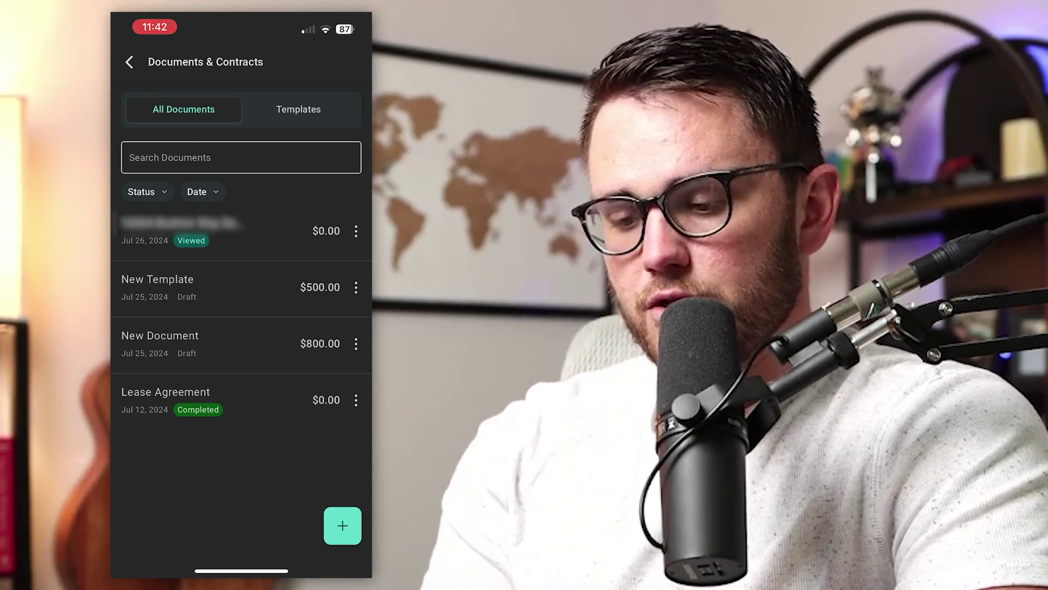
Start a New Template document and name it 'Document test'
{"action": "left_click", "coordinate": [343, 525]}
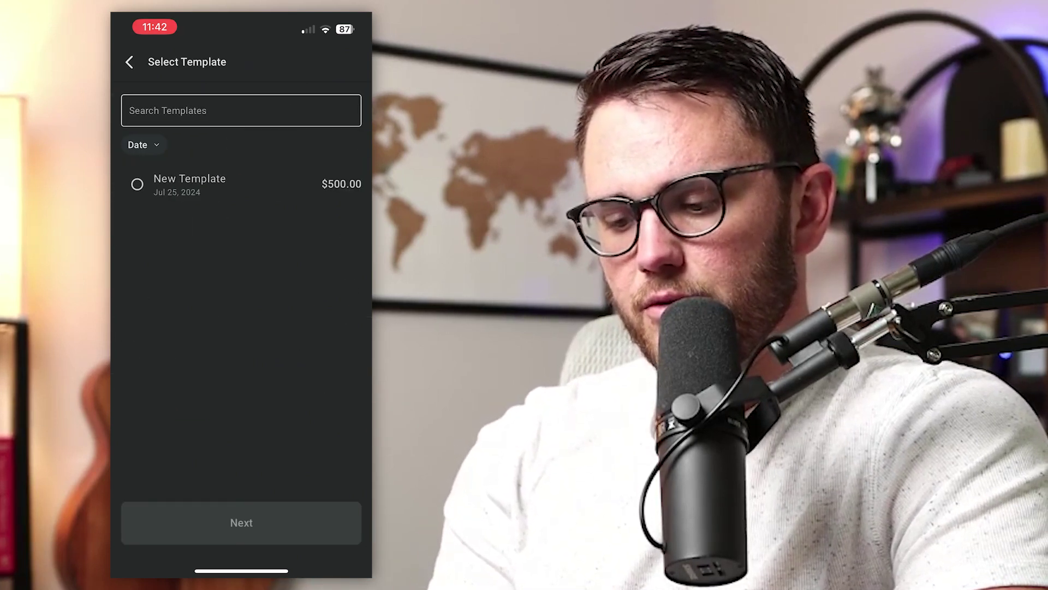
{"action": "left_click", "coordinate": [137, 184]}
{"action": "left_click", "coordinate": [241, 522]}
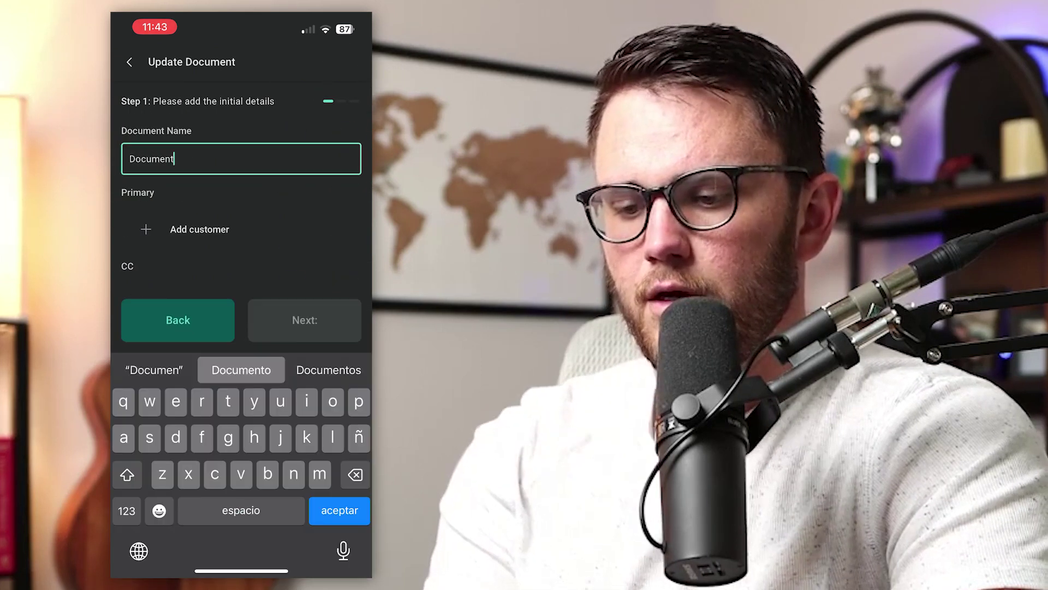
{"action": "type", "text": "test"}
Add a newly created contact as the customer and proceed to custom item entry
{"action": "left_click", "coordinate": [199, 229]}
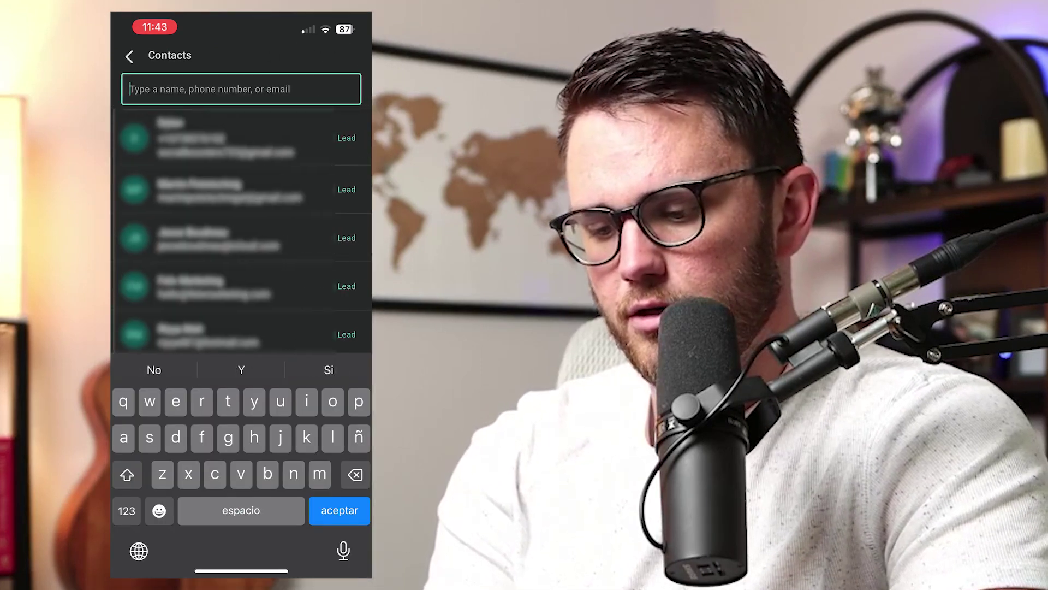
{"action": "type", "text": "kw"}
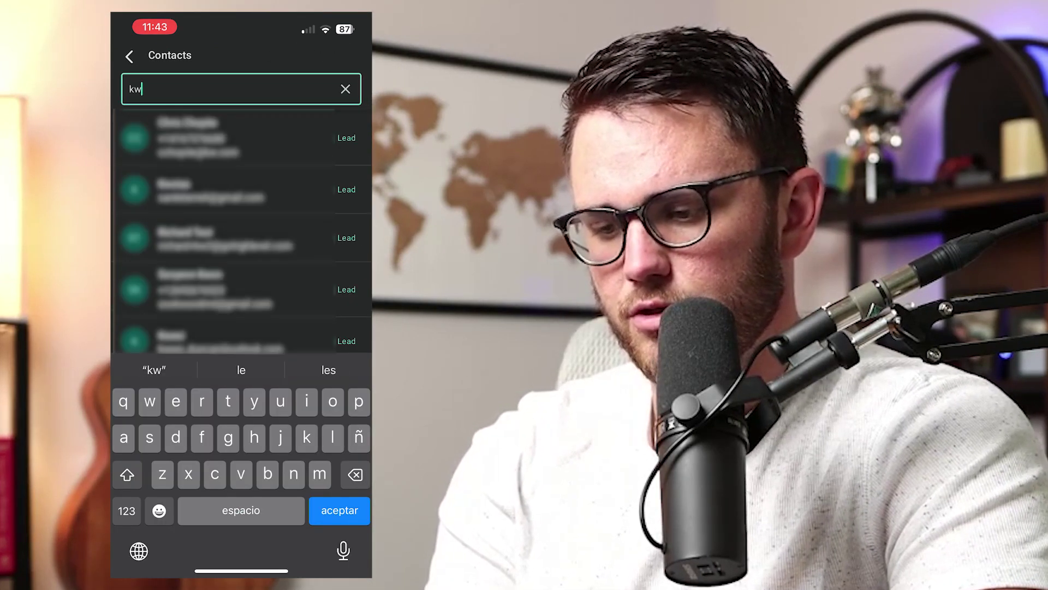
{"action": "type", "text": "@?3):)"}
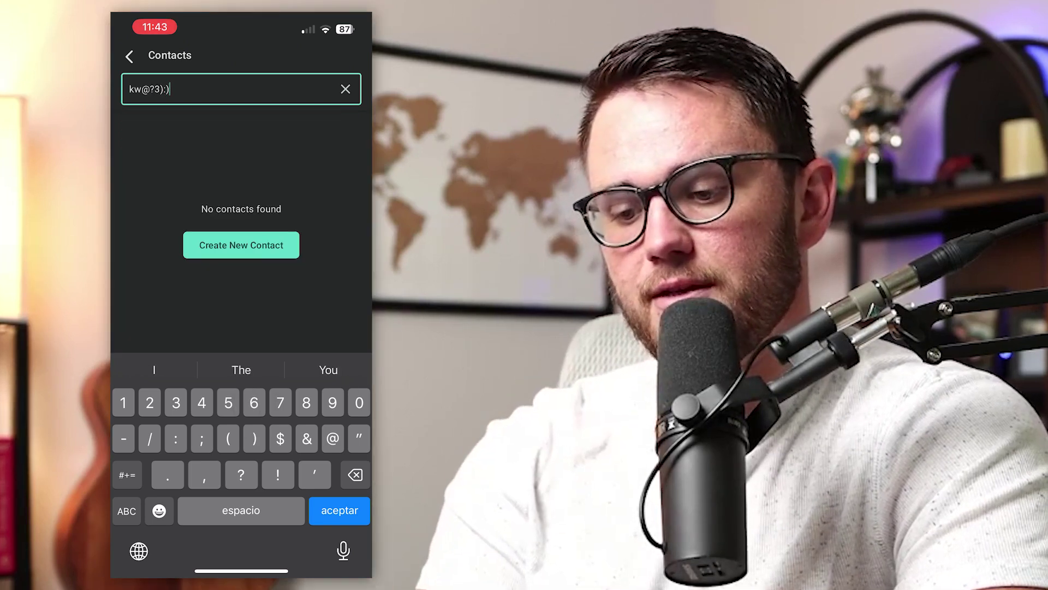
{"action": "left_click", "coordinate": [241, 245]}
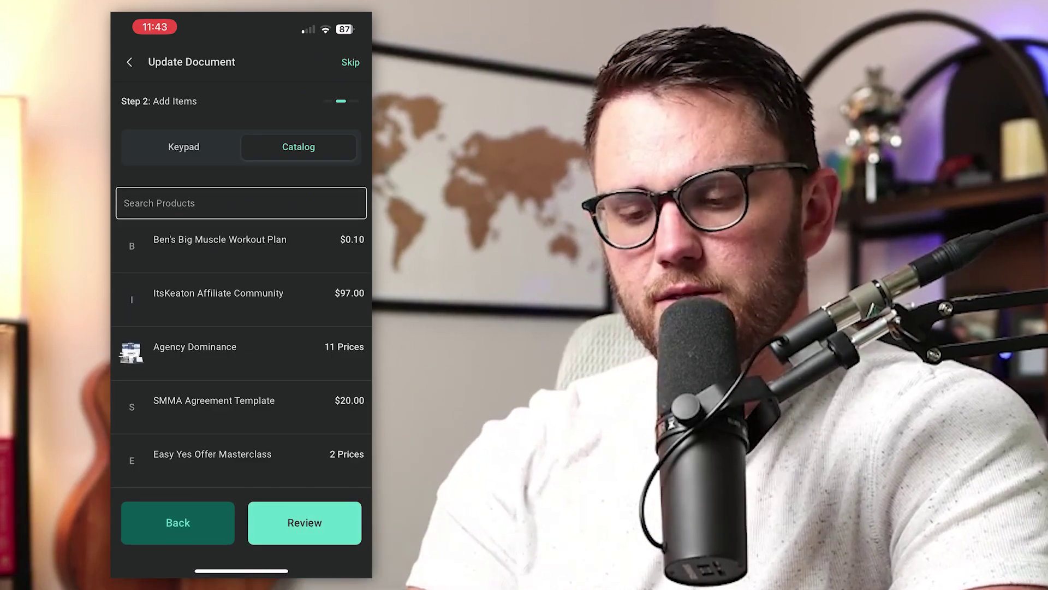
{"action": "left_click", "coordinate": [183, 147]}
Add a $250.00 custom item noted 'Custom Plubling Pipes' and go to the review
{"action": "left_click", "coordinate": [243, 294]}
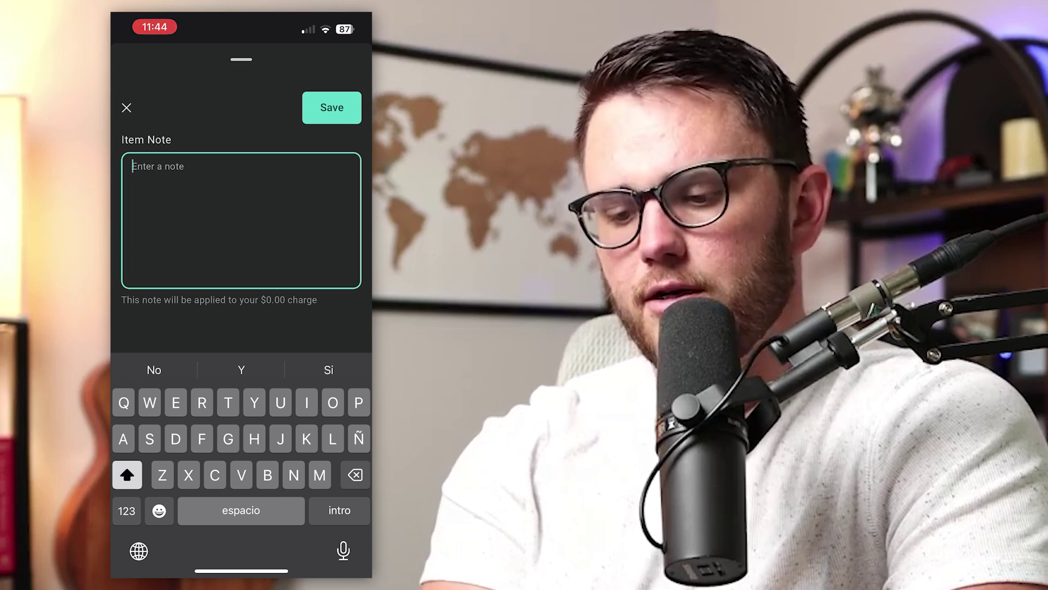
{"action": "type", "text": "Custom Plubling Pipes"}
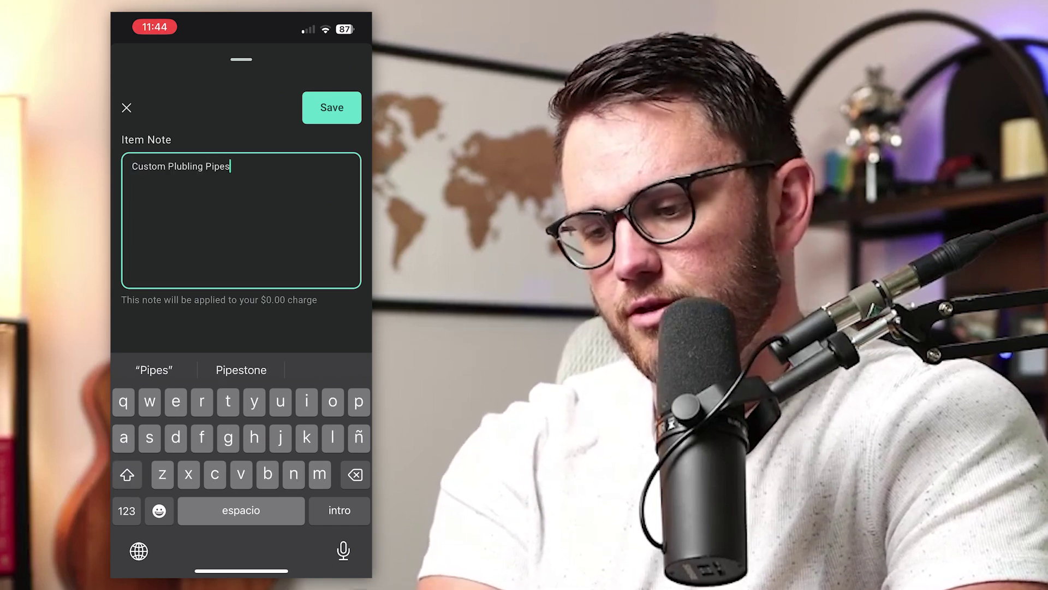
{"action": "left_click", "coordinate": [331, 108]}
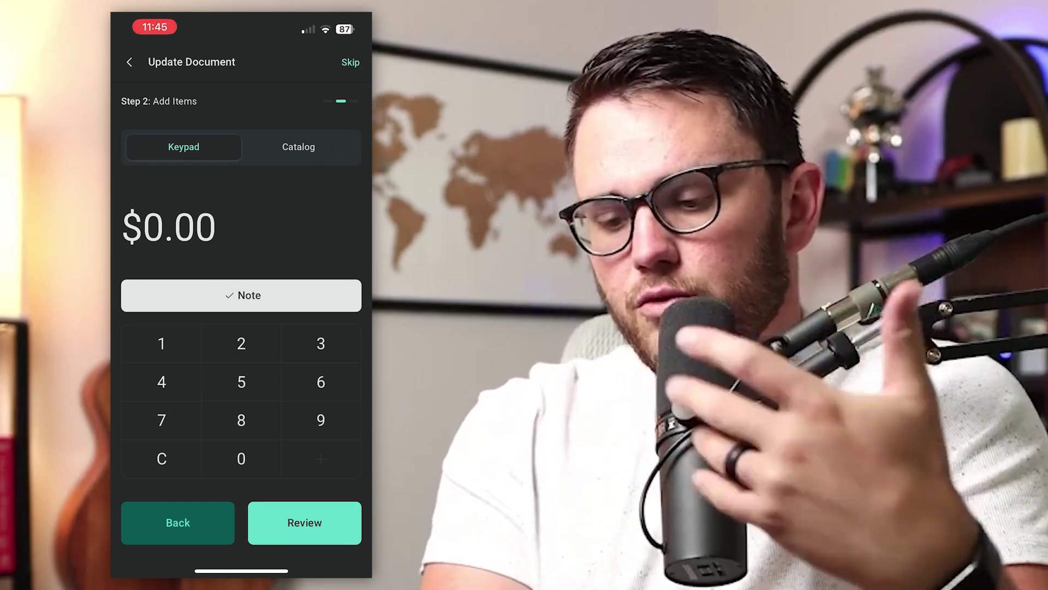
{"action": "left_click", "coordinate": [241, 343]}
{"action": "left_click", "coordinate": [241, 381]}
{"action": "left_click", "coordinate": [241, 458]}
{"action": "left_click", "coordinate": [241, 458]}
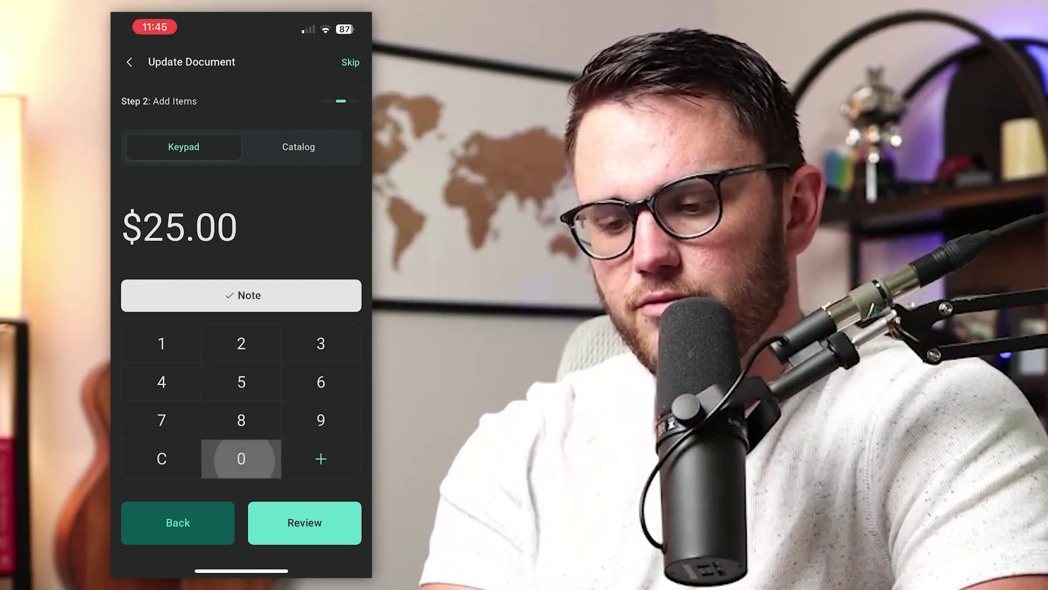
{"action": "left_click", "coordinate": [242, 458]}
{"action": "left_click", "coordinate": [304, 523]}
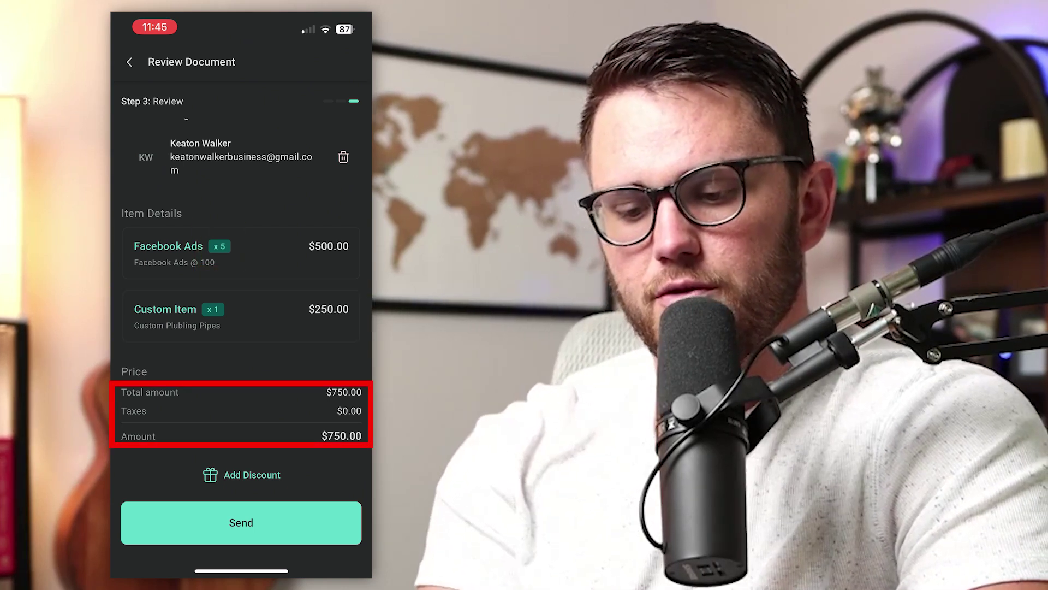
Send Document test with the discount left at 0% and share its signing link
{"action": "left_click", "coordinate": [241, 475]}
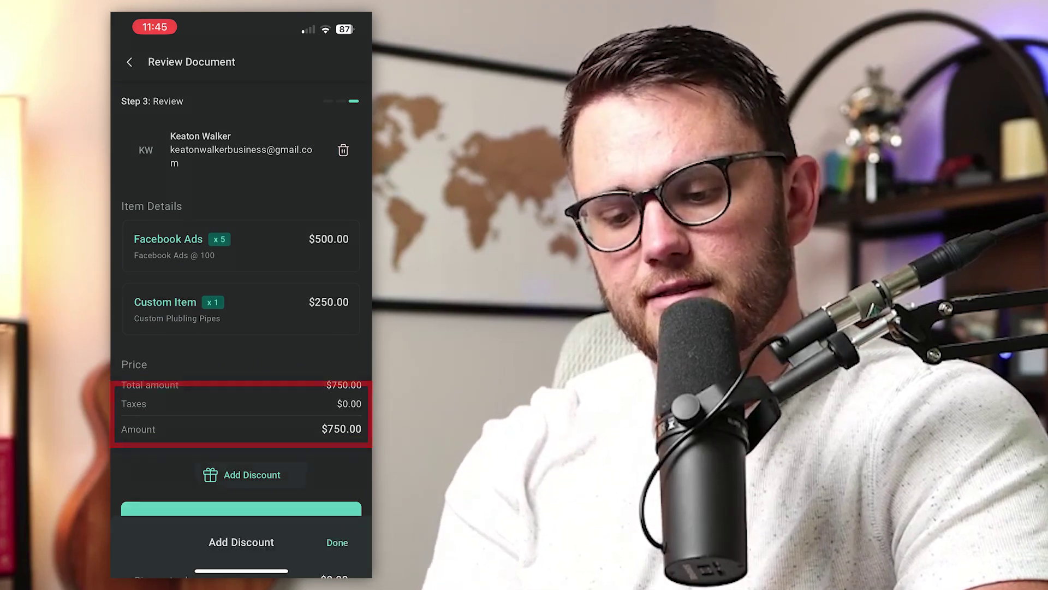
{"action": "mouse_move", "coordinate": [140, 512]}
{"action": "left_mouse_down"}
{"action": "mouse_move", "coordinate": [176, 512]}
{"action": "mouse_move", "coordinate": [140, 511]}
{"action": "left_mouse_up"}
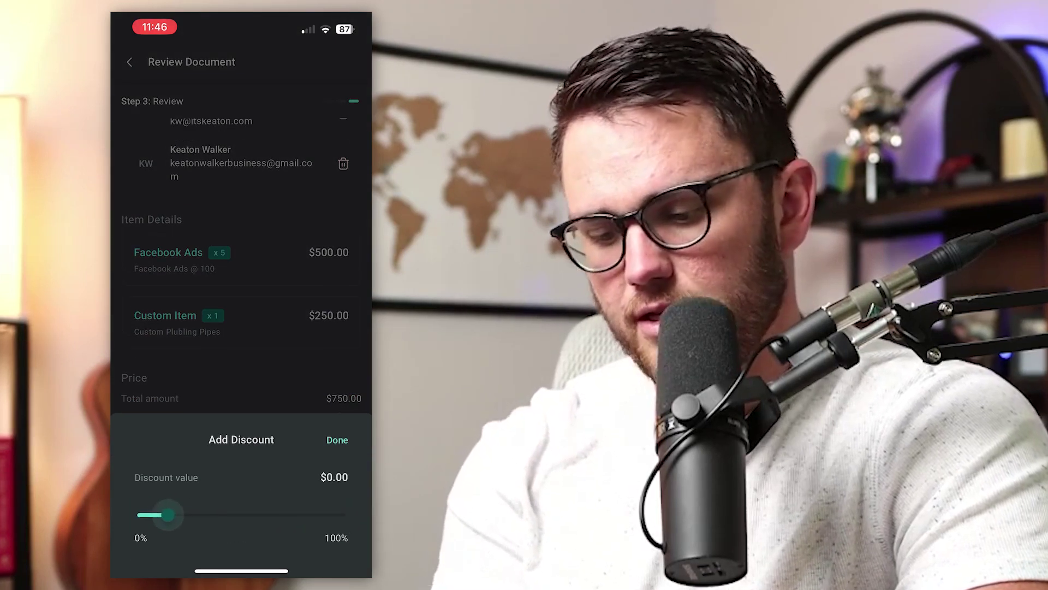
{"action": "left_click", "coordinate": [337, 436]}
{"action": "left_click", "coordinate": [241, 523]}
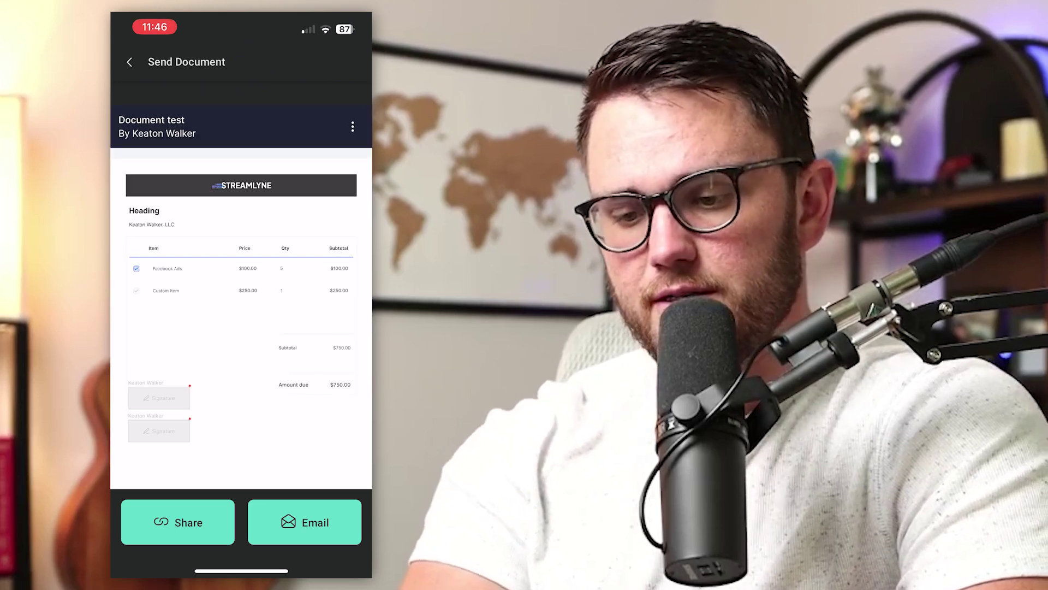
{"action": "left_click", "coordinate": [177, 522]}
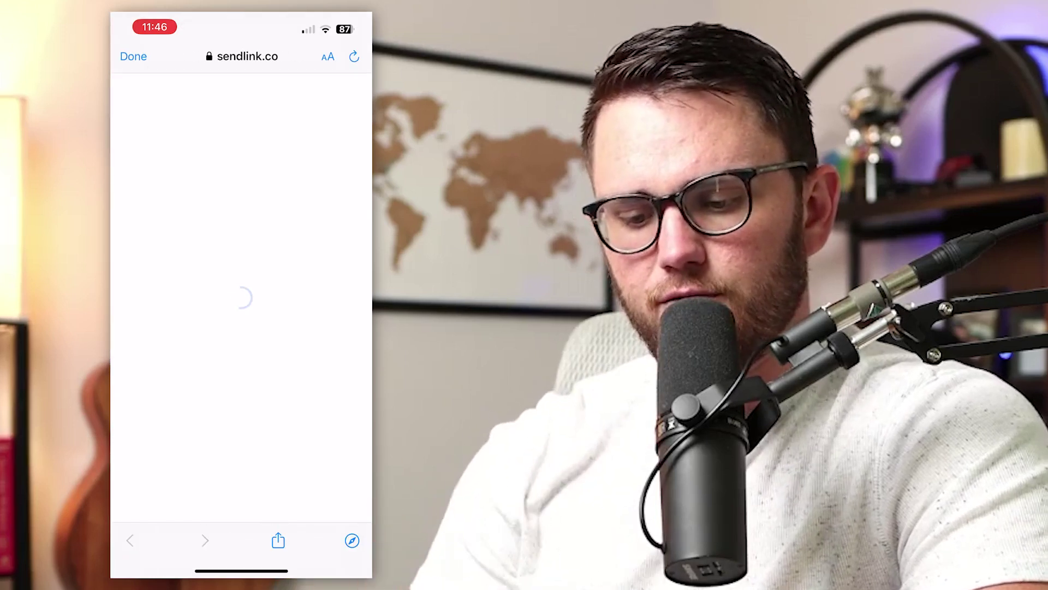
Sign the first signer's line with a typed Aguafina Script signature and submit
{"action": "left_click", "coordinate": [176, 176]}
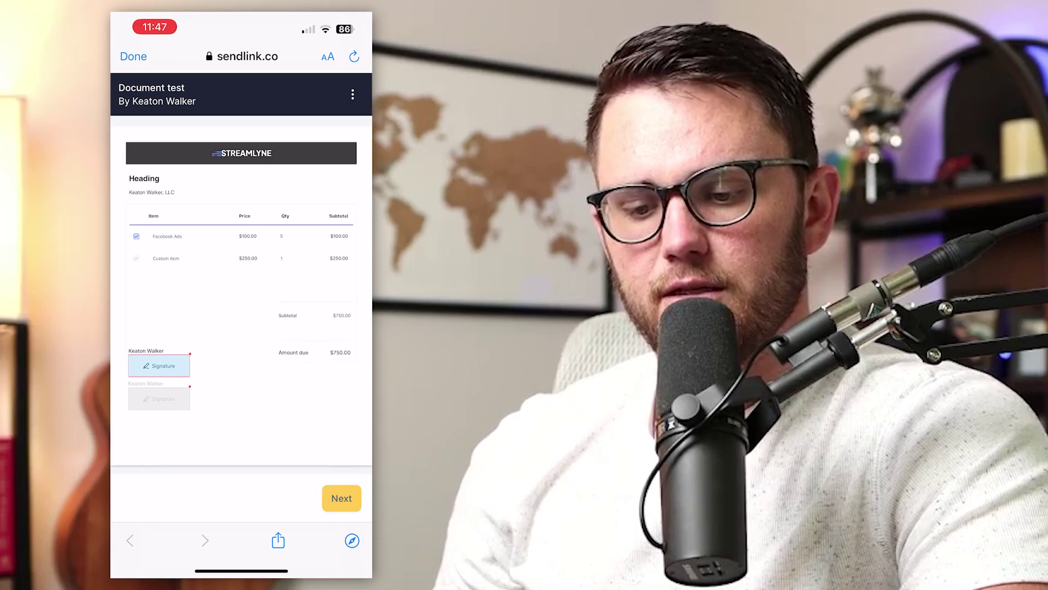
{"action": "left_click", "coordinate": [159, 365]}
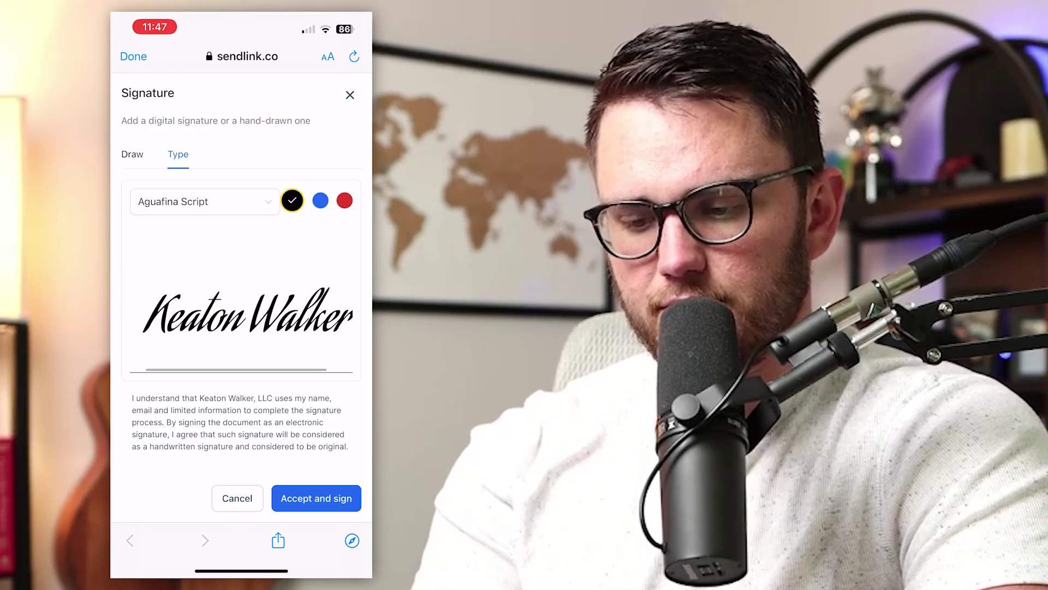
{"action": "left_click", "coordinate": [205, 202]}
{"action": "left_click", "coordinate": [171, 232]}
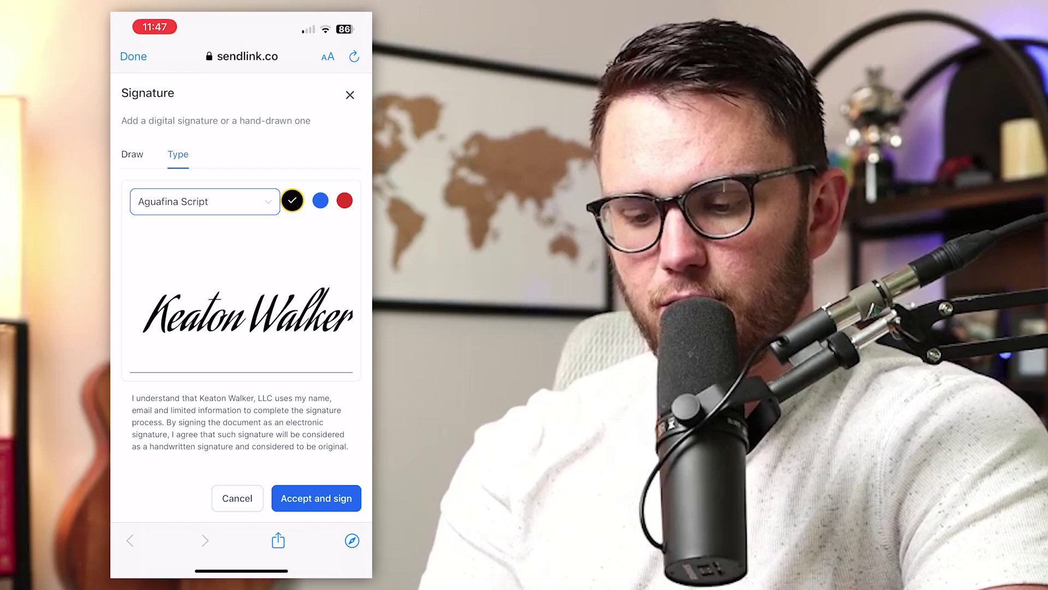
{"action": "left_click", "coordinate": [132, 154]}
{"action": "left_click", "coordinate": [178, 154]}
{"action": "left_click", "coordinate": [316, 498]}
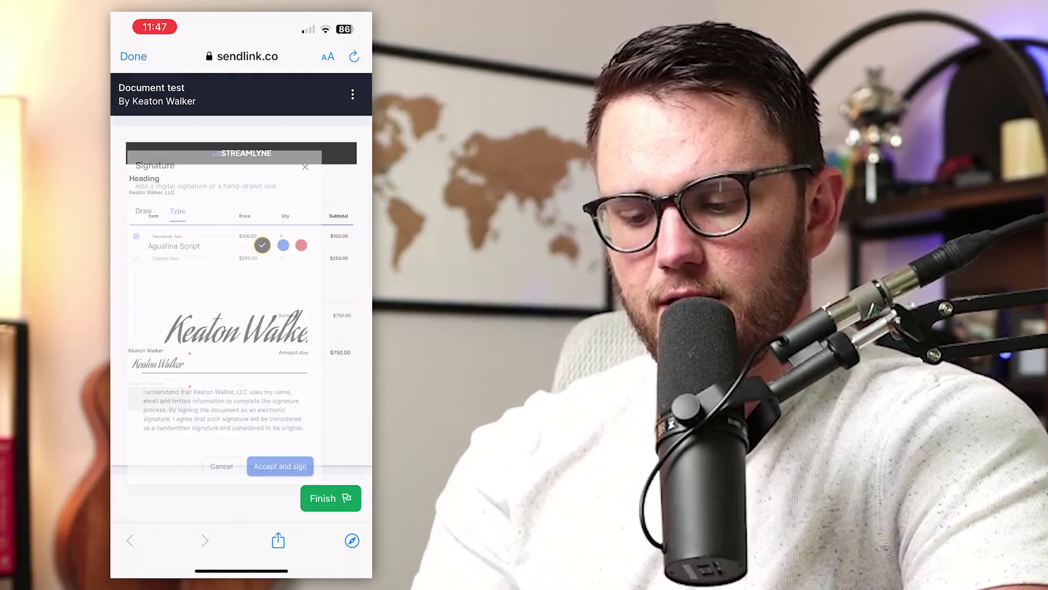
{"action": "left_click", "coordinate": [330, 498]}
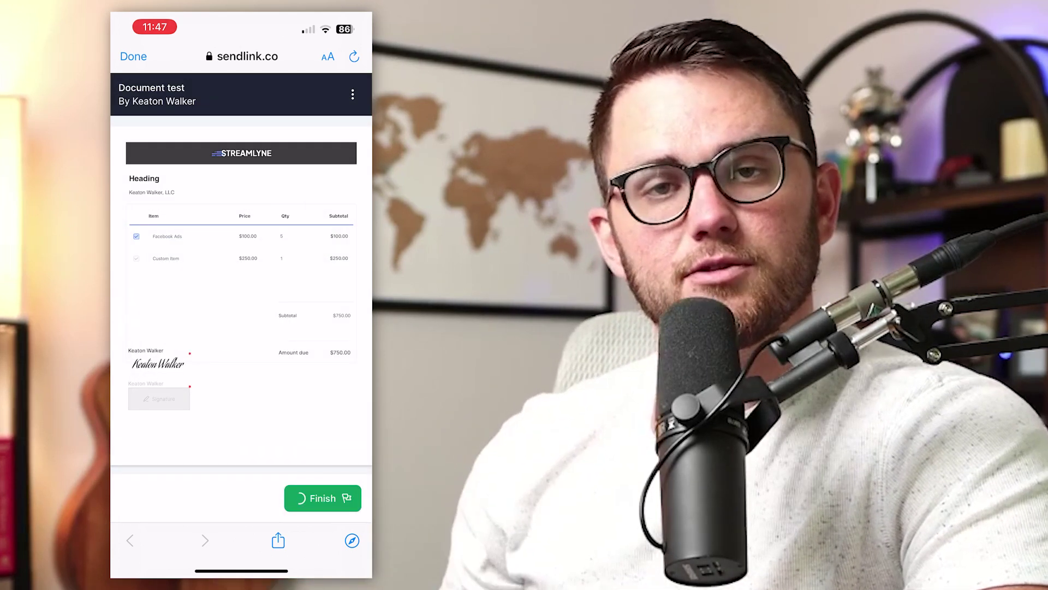